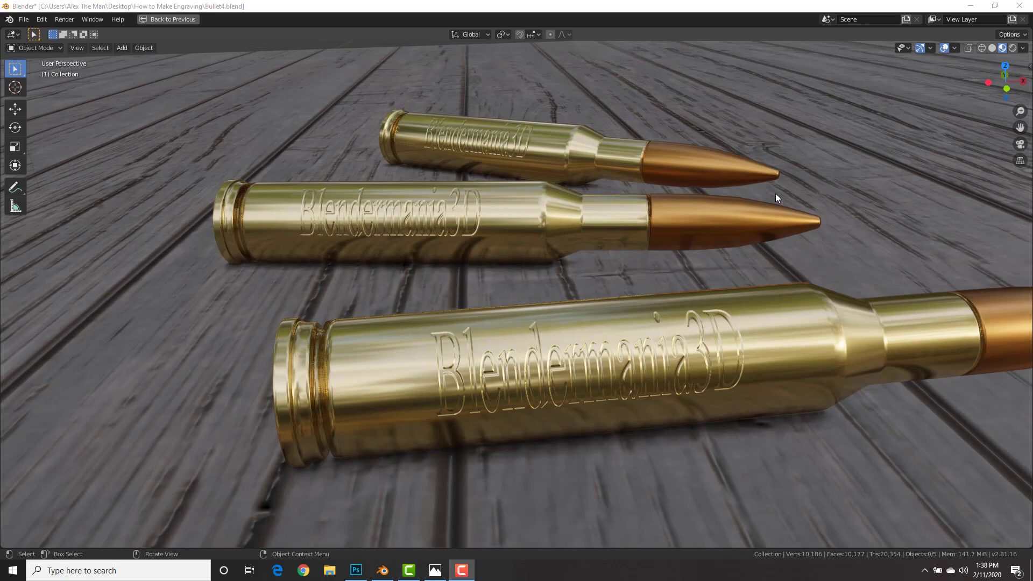
Step: Orbit around the finished scene of engraved brass bullet cartridges to inspect them
{"action": "middle_click_drag", "start_coordinate": [697, 231], "coordinate": [702, 254]}
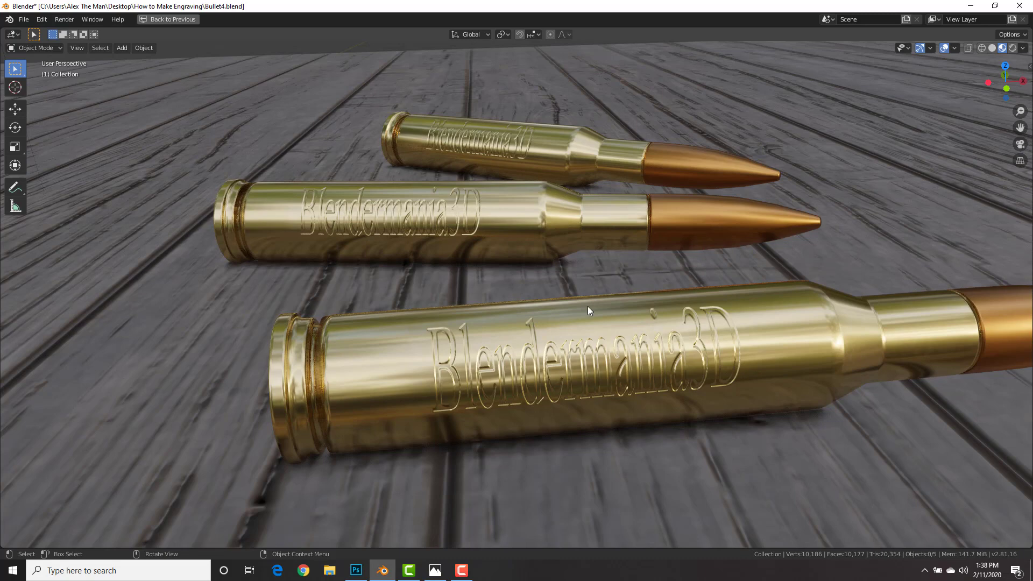
Step: View the engraved board reference photo, then step through to the ring and scroll-ornament photos
{"action": "left_click", "coordinate": [435, 570]}
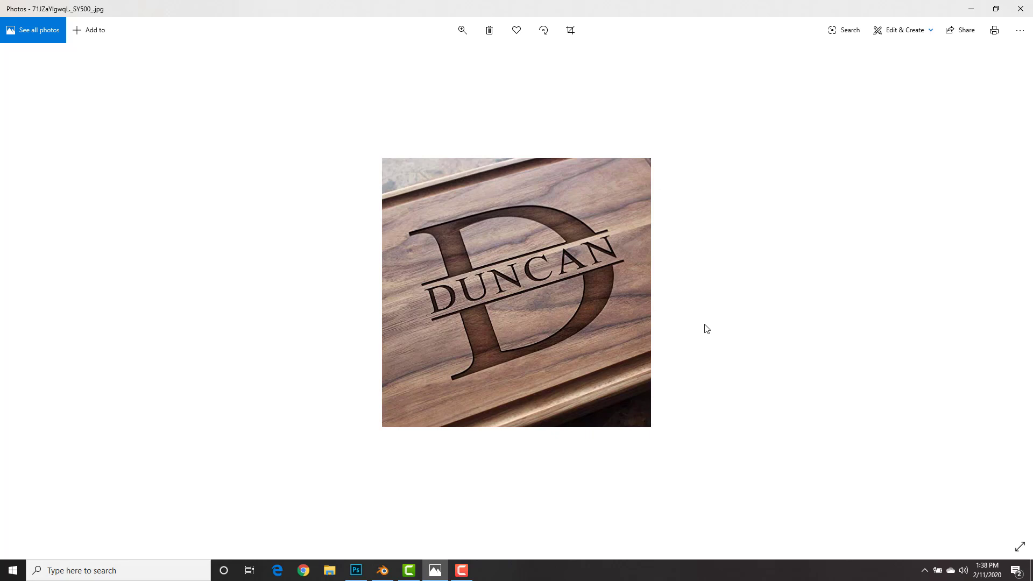
{"action": "key", "text": "Right"}
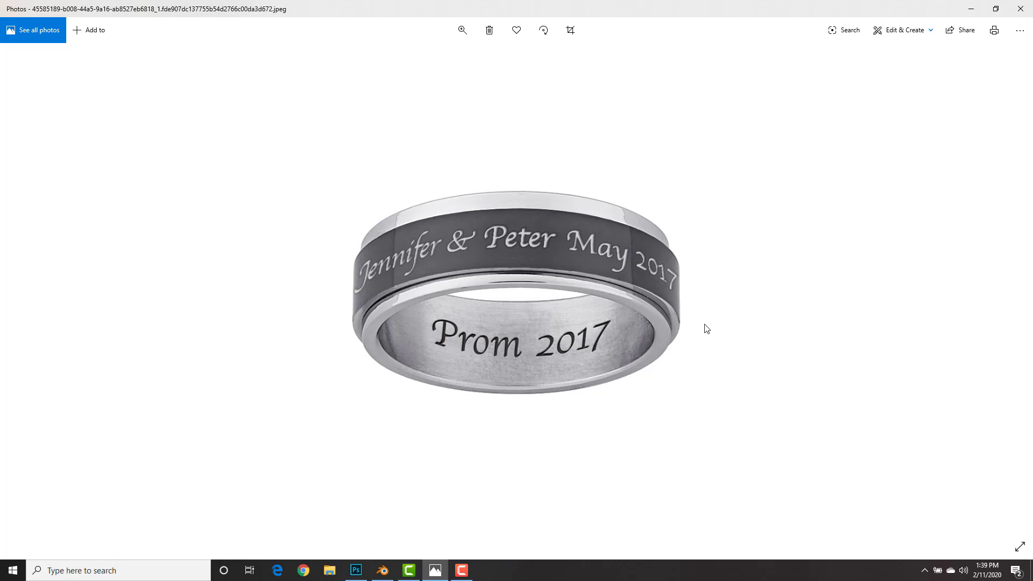
{"action": "key", "text": "Right"}
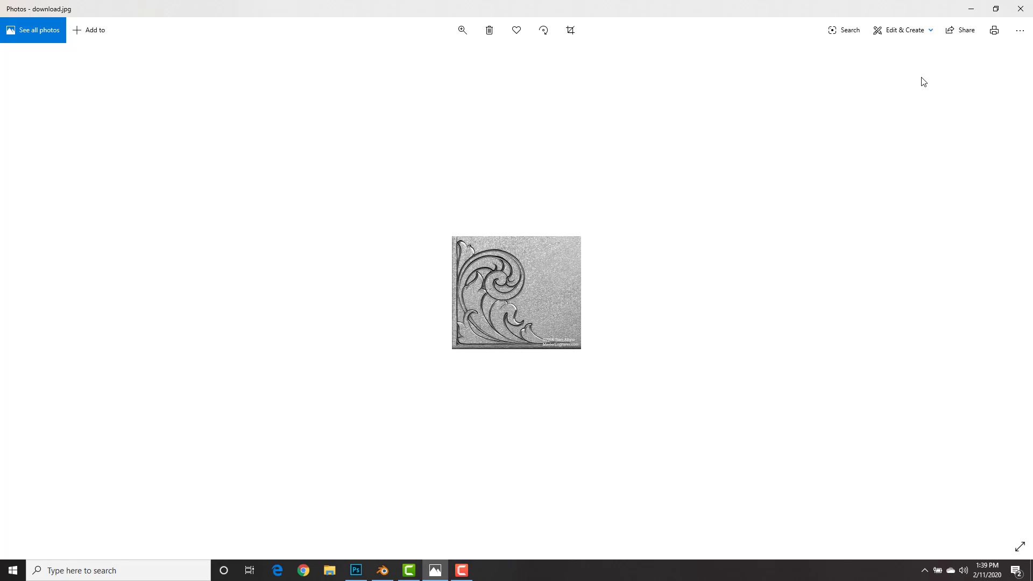
Step: Close the photo viewer and orbit Blender's bullet scene to a different angle
{"action": "left_click", "coordinate": [1021, 9]}
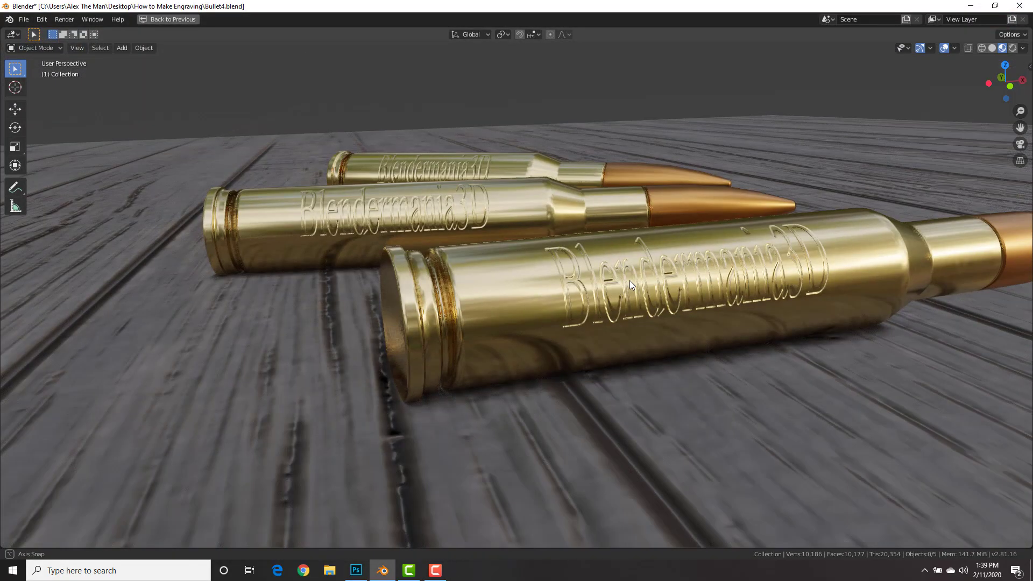
{"action": "middle_click_drag", "start_coordinate": [629, 280], "coordinate": [567, 332]}
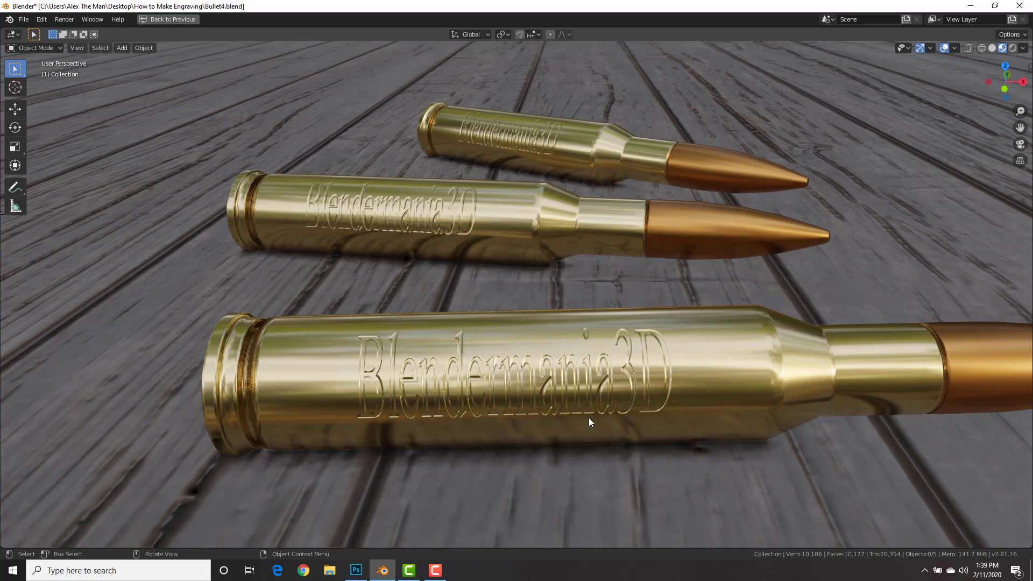
Step: Bring up the Photoshop document with black 'Blendermania3D' text in Times New Roman 170 pt
{"action": "left_click", "coordinate": [356, 570]}
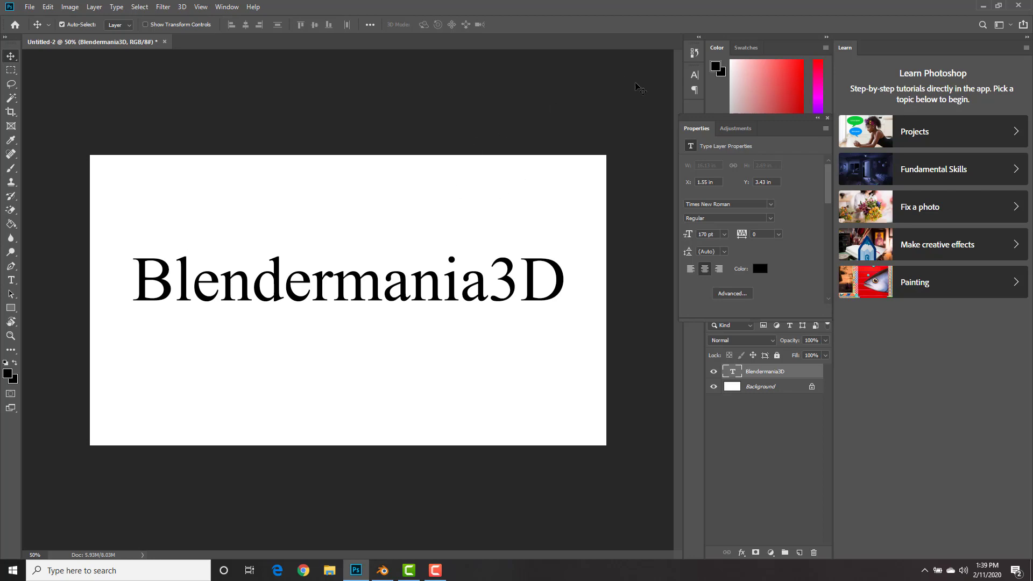
Step: Start a new General scene in Blender, discarding unsaved changes to the bullet file
{"action": "left_click", "coordinate": [983, 5]}
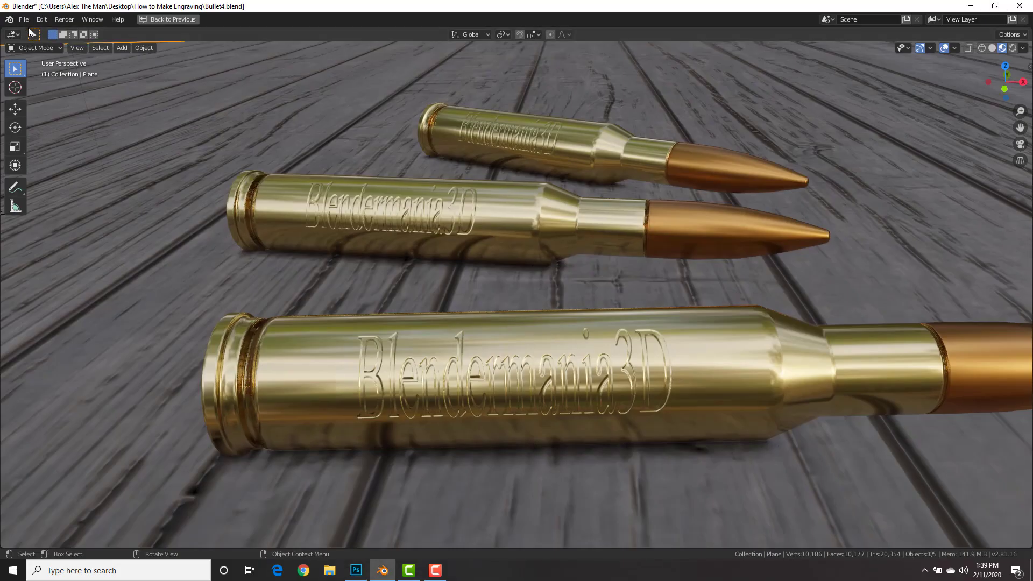
{"action": "left_click", "coordinate": [30, 18]}
{"action": "mouse_move", "coordinate": [86, 31]}
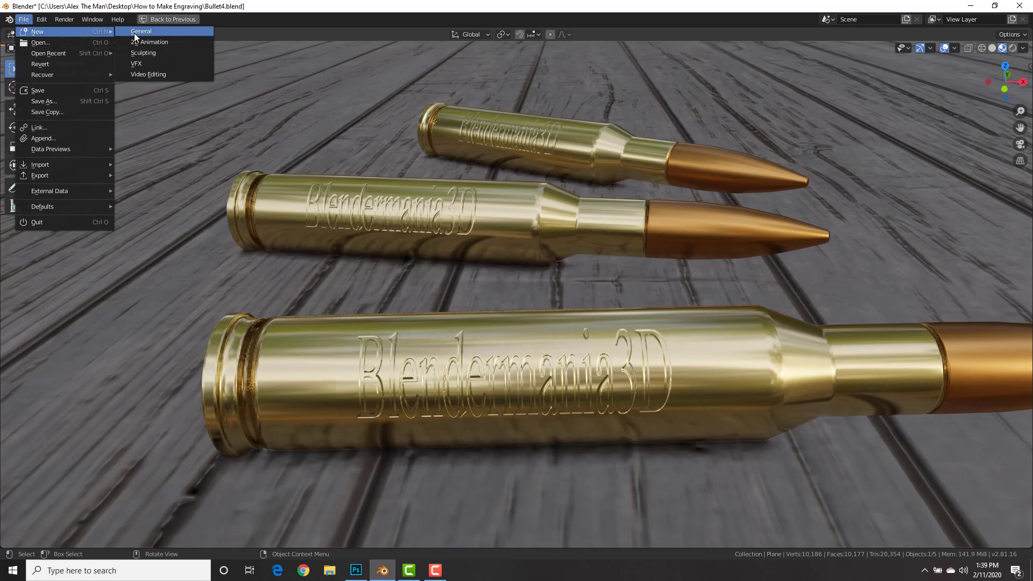
{"action": "left_click", "coordinate": [134, 33]}
{"action": "left_click", "coordinate": [539, 299]}
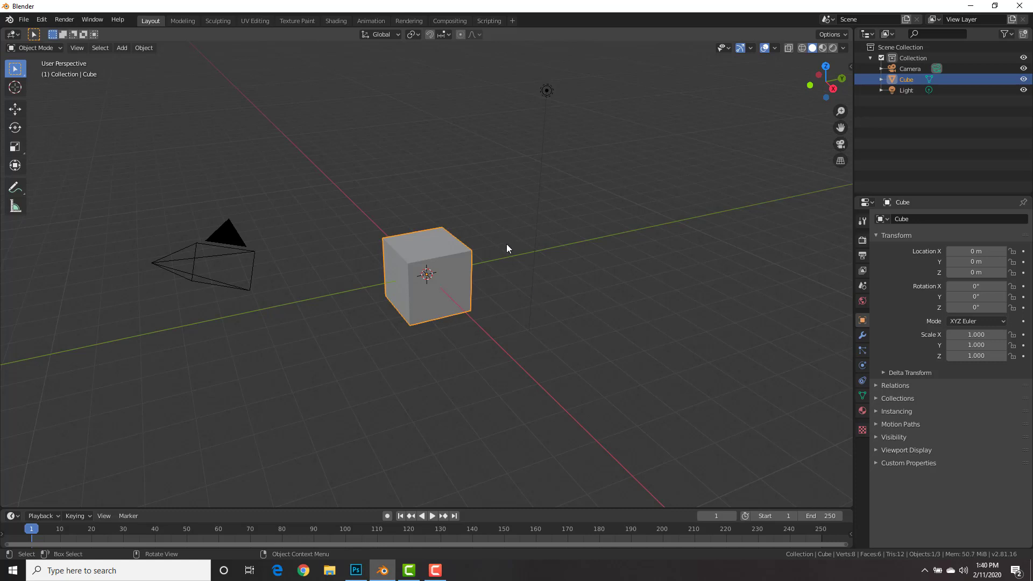
Step: Delete the default cube and add a plane mesh at the origin
{"action": "middle_click_drag", "start_coordinate": [507, 245], "coordinate": [455, 270]}
{"action": "key", "text": "x"}
{"action": "key", "text": "Escape"}
{"action": "key", "text": "x"}
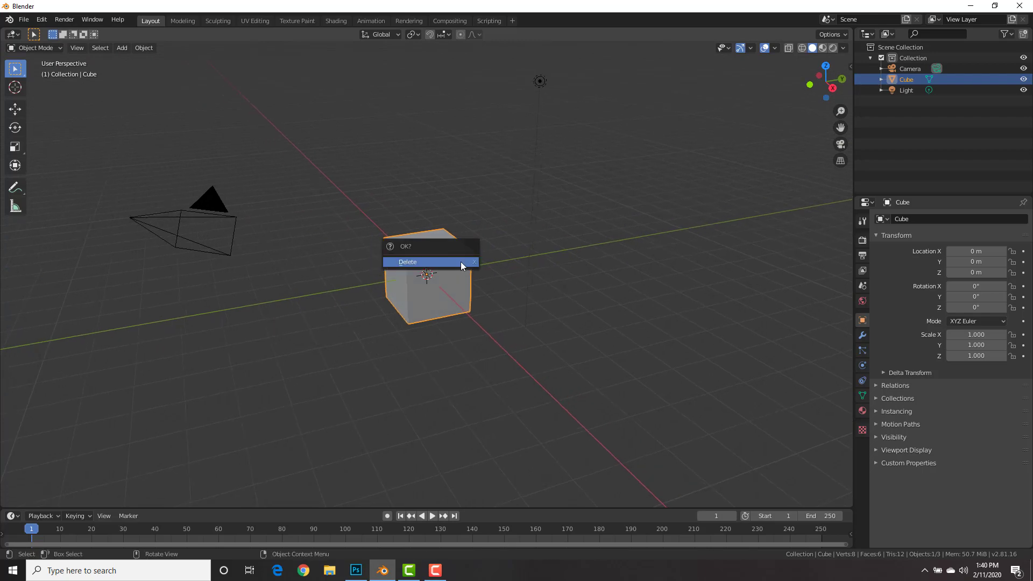
{"action": "left_click", "coordinate": [461, 261]}
{"action": "key", "text": "shift+a"}
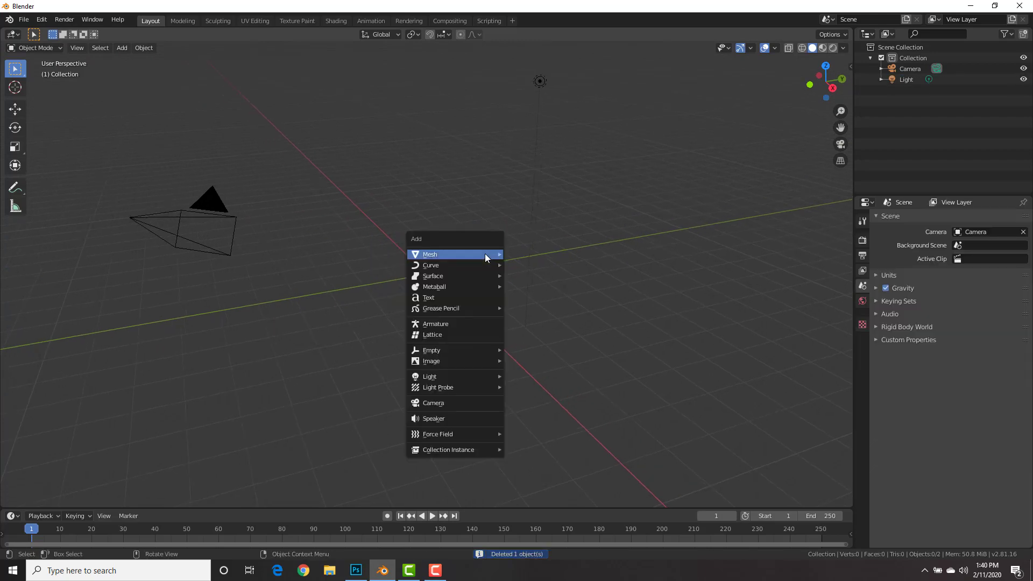
{"action": "mouse_move", "coordinate": [486, 253]}
{"action": "left_click", "coordinate": [534, 256]}
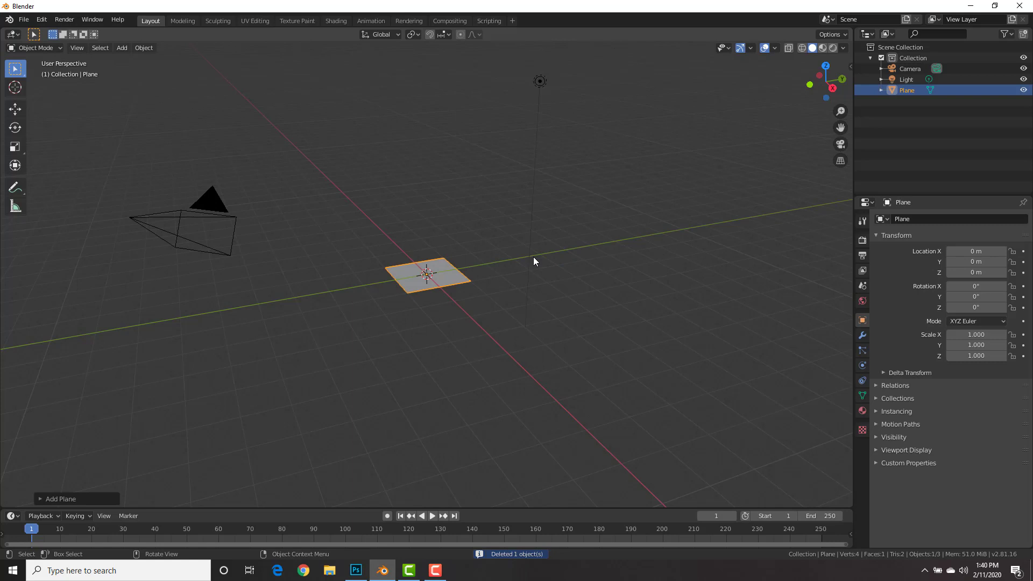
{"action": "scroll", "coordinate": [509, 250], "scroll_direction": "up", "scroll_amount": 4}
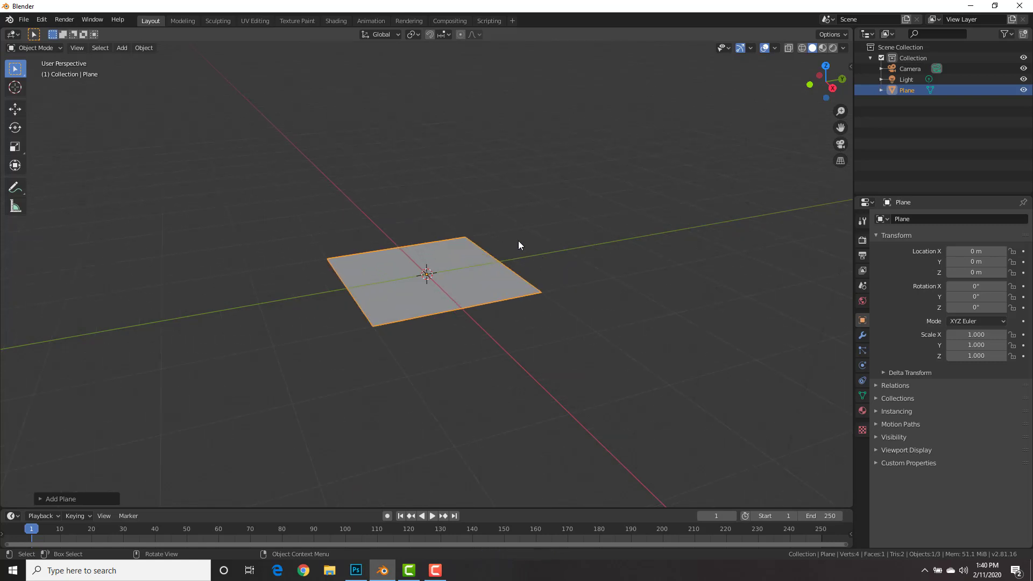
Step: Add a Displace modifier to the plane with a new texture
{"action": "left_click", "coordinate": [862, 335]}
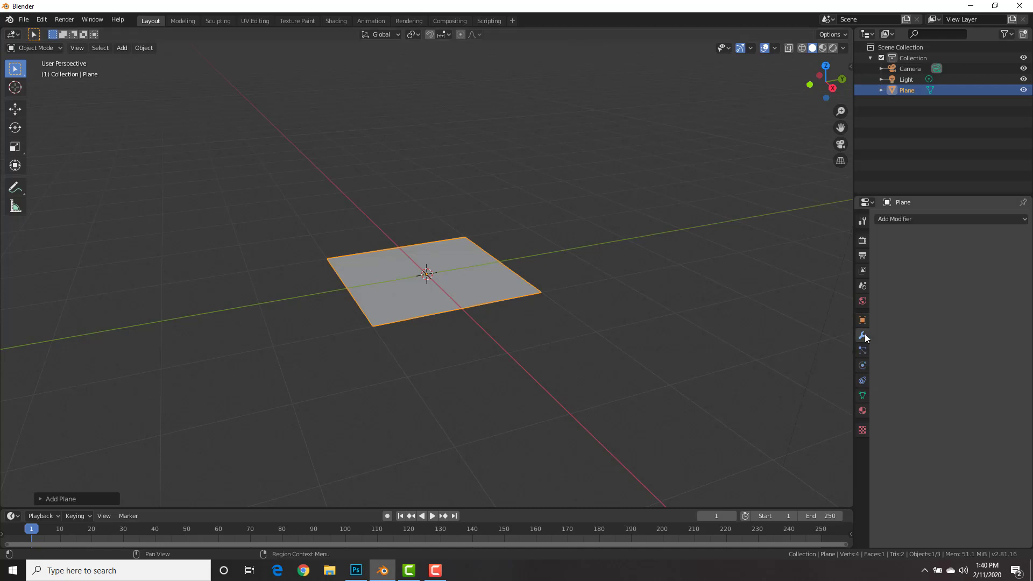
{"action": "left_click", "coordinate": [925, 221]}
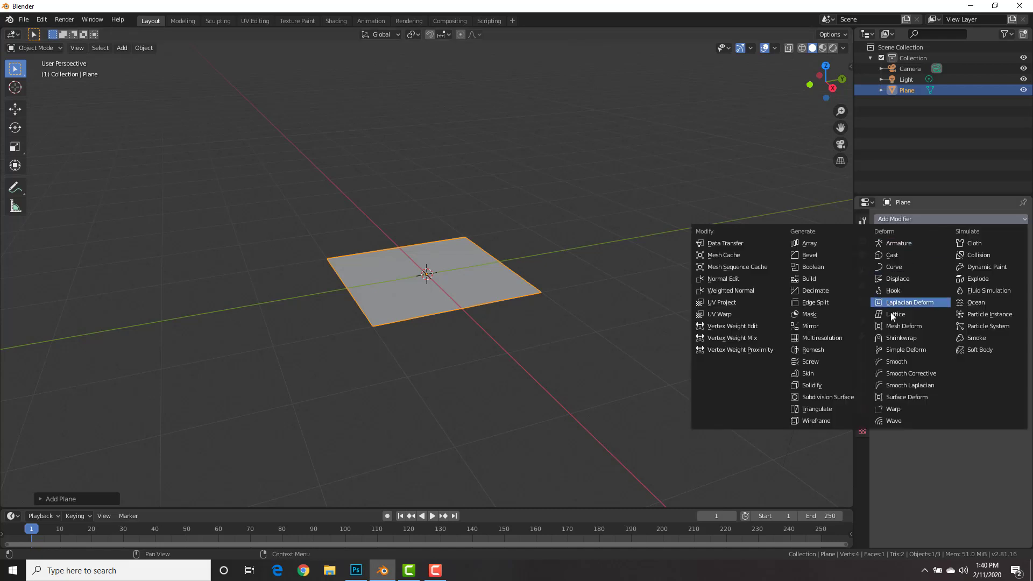
{"action": "left_click", "coordinate": [912, 279]}
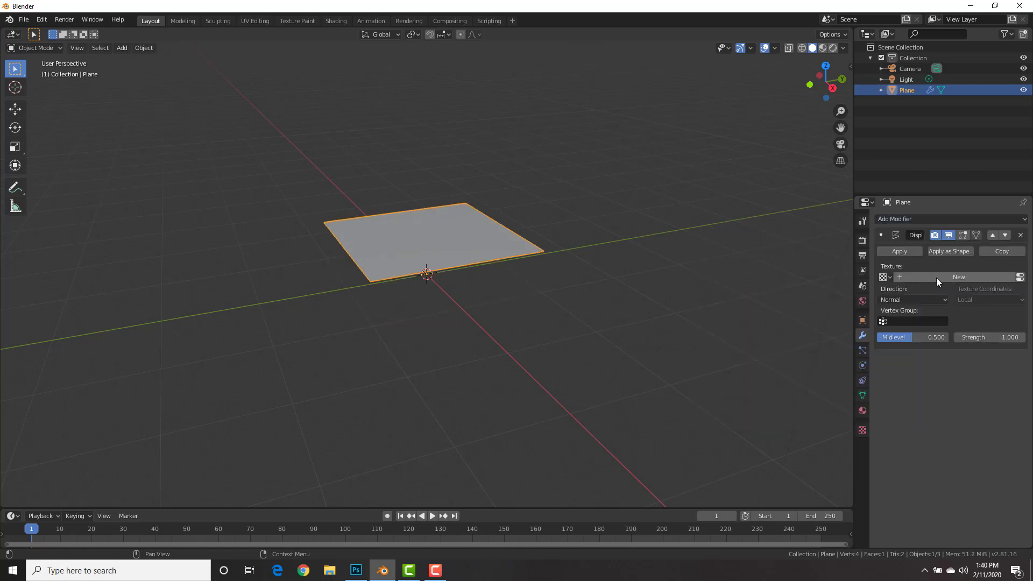
{"action": "left_click", "coordinate": [937, 278]}
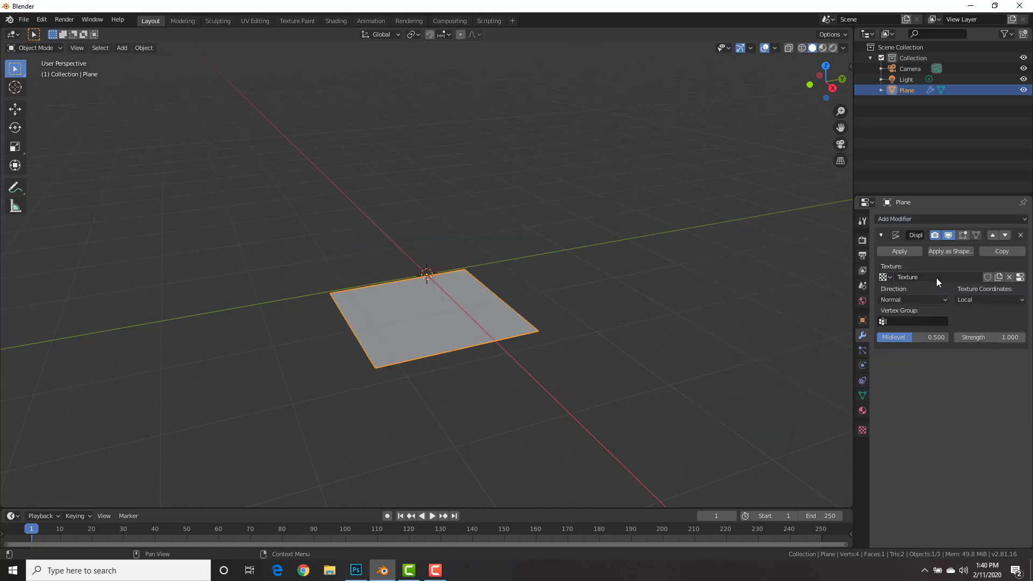
Step: Load Engraving4.png from the How to Make Engraving folder as the texture's image
{"action": "left_click", "coordinate": [863, 431]}
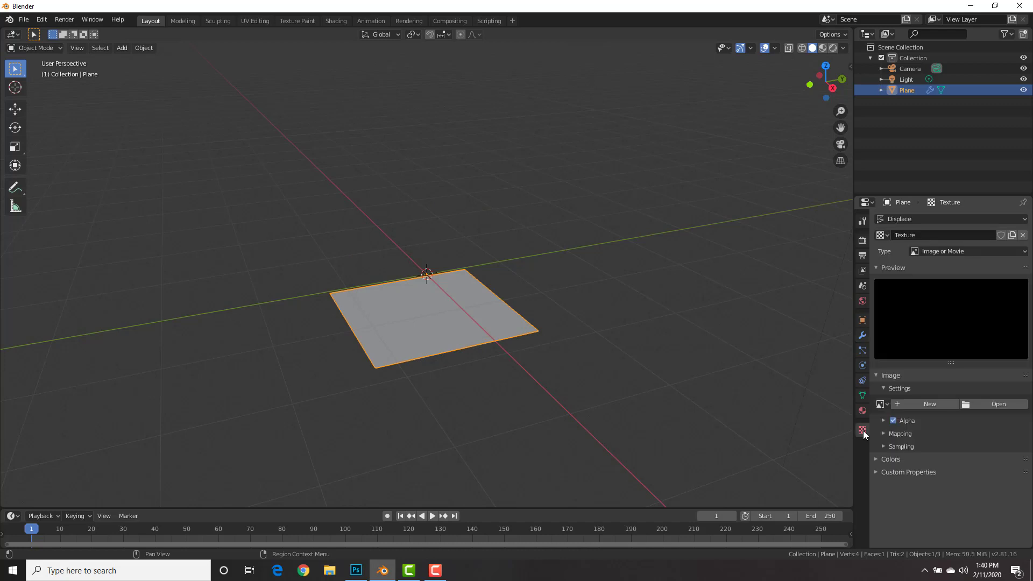
{"action": "left_click", "coordinate": [989, 408]}
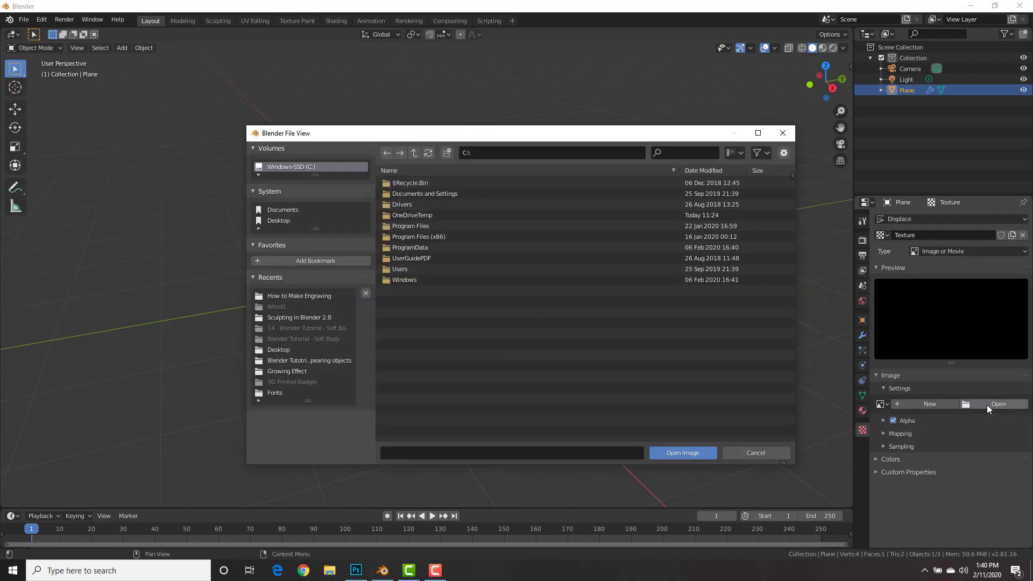
{"action": "left_click", "coordinate": [304, 296]}
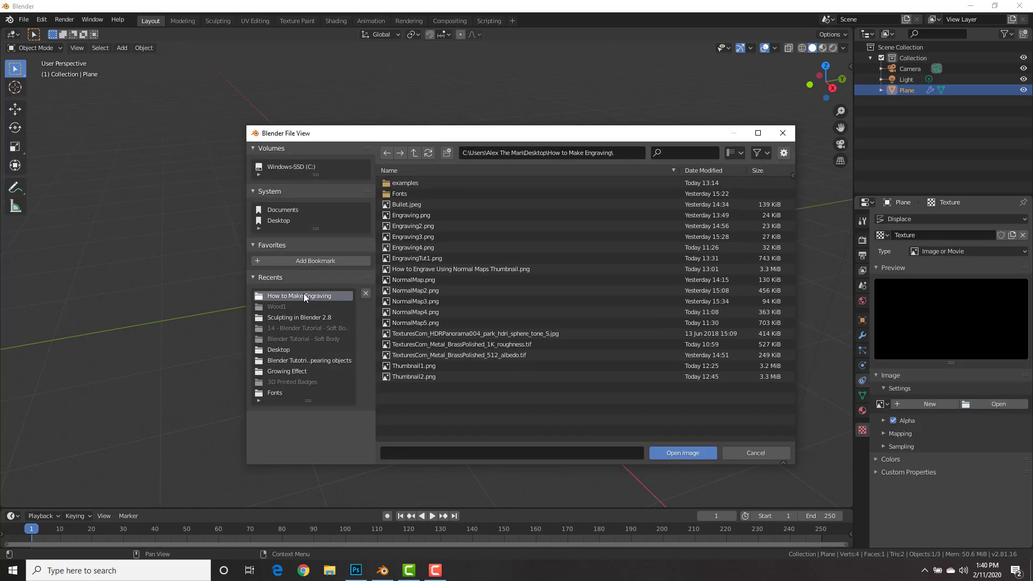
{"action": "double_click", "coordinate": [425, 249]}
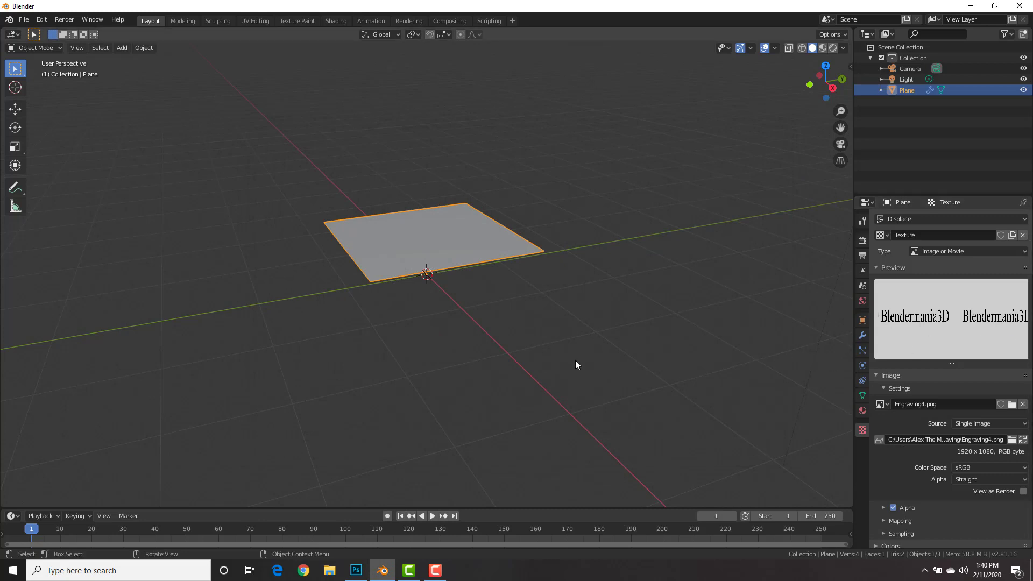
Step: Subdivide the plane's mesh in Edit Mode with 100 cuts
{"action": "left_click", "coordinate": [858, 337]}
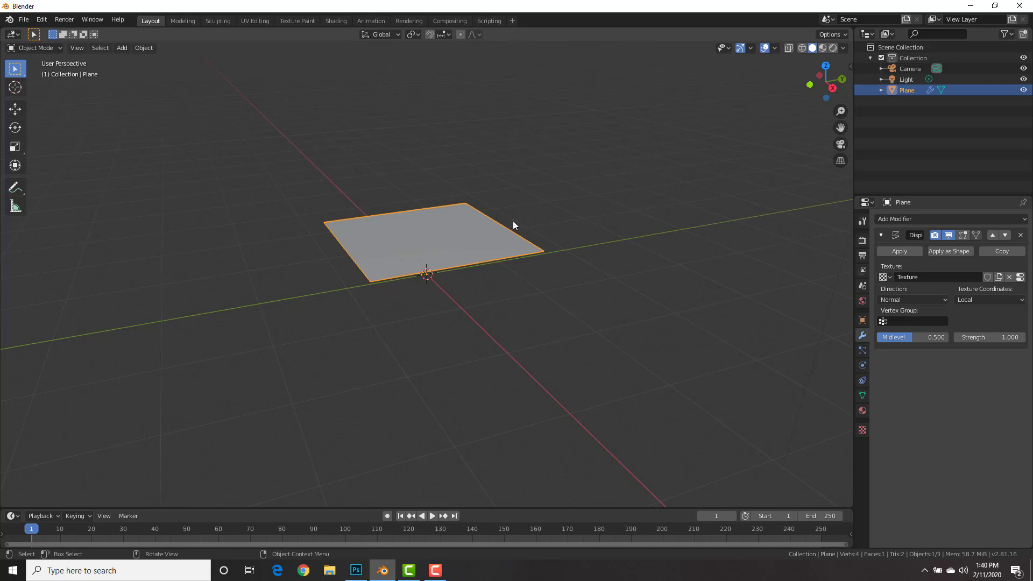
{"action": "key", "text": "Tab"}
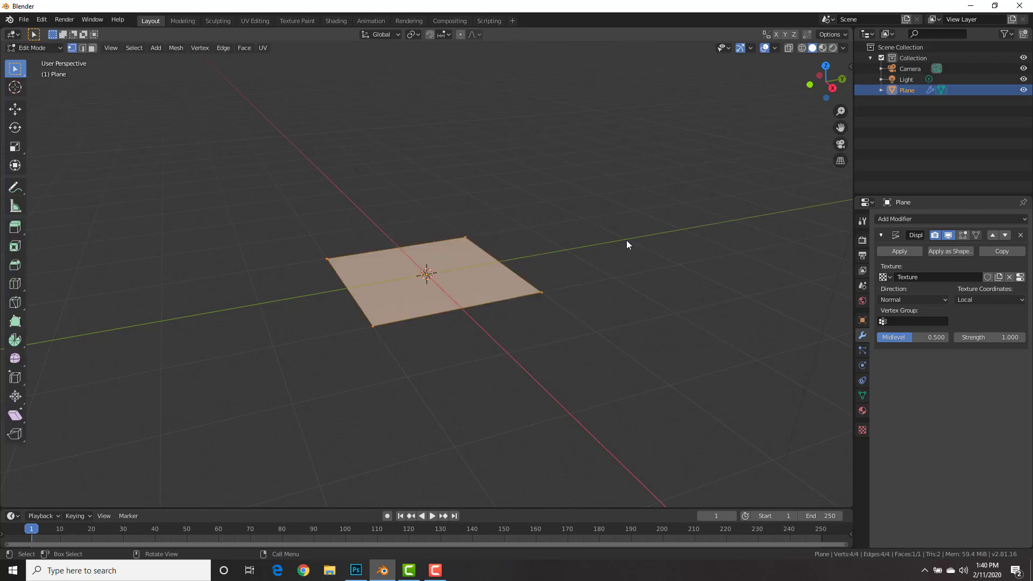
{"action": "right_click", "coordinate": [626, 240]}
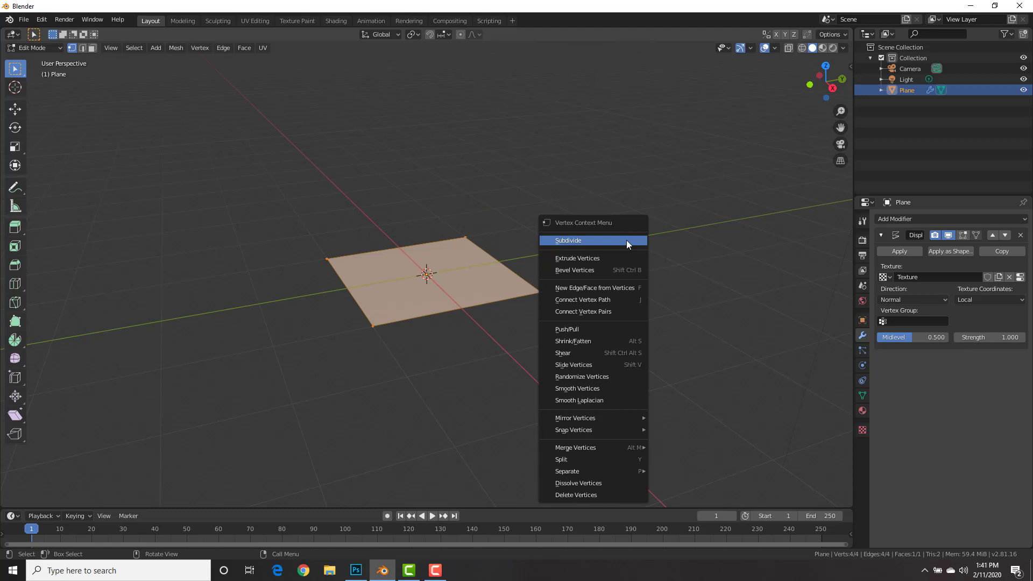
{"action": "left_click", "coordinate": [627, 240]}
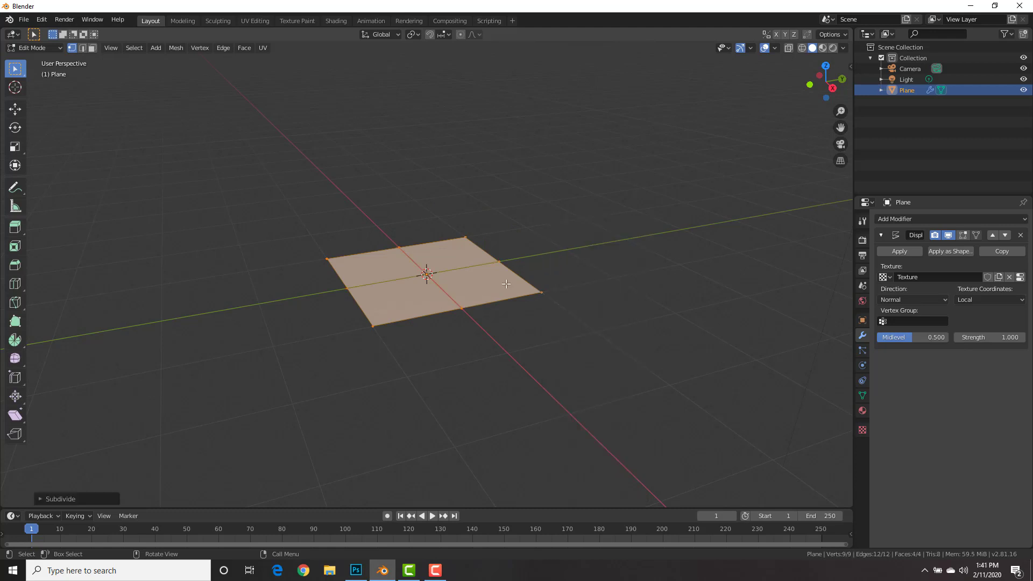
{"action": "left_click", "coordinate": [69, 499]}
{"action": "left_click", "coordinate": [135, 426]}
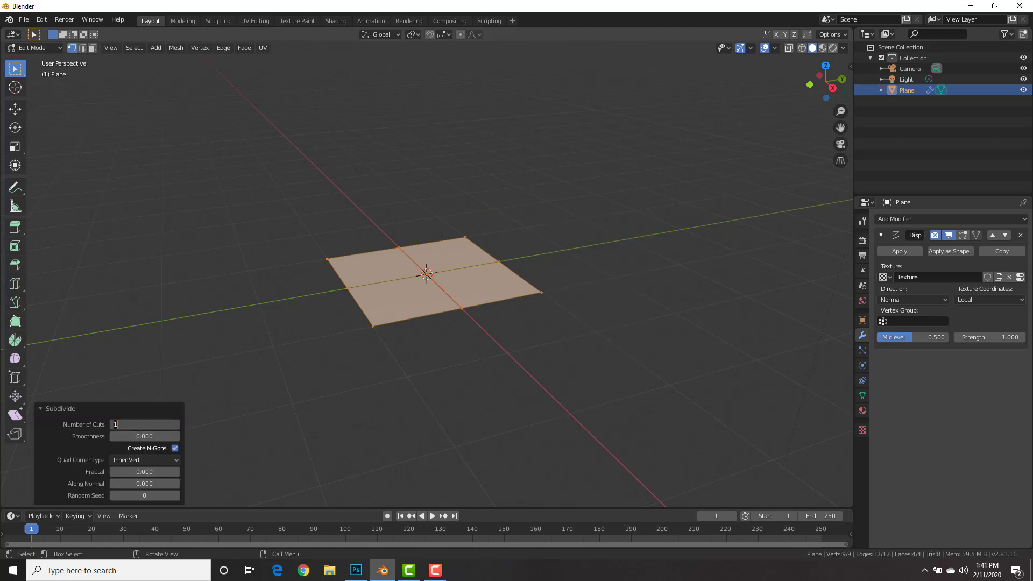
{"action": "type", "text": "100"}
{"action": "key", "text": "Return"}
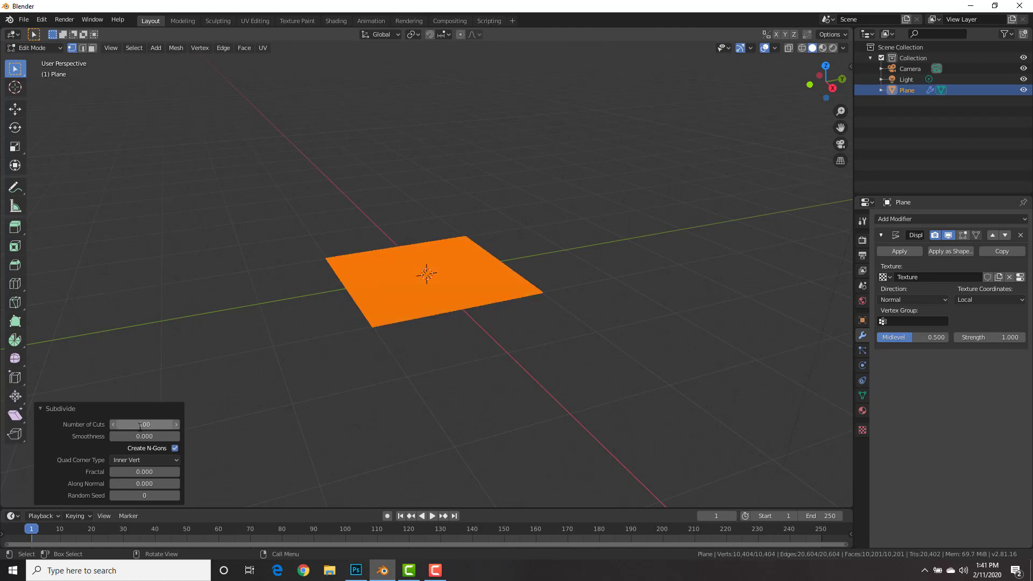
Step: Return to Object Mode and view the raised Blendermania3D lettering from several angles
{"action": "left_click", "coordinate": [70, 411]}
{"action": "key", "text": "Tab"}
{"action": "middle_click_drag", "start_coordinate": [485, 218], "coordinate": [446, 192]}
{"action": "middle_click_drag", "start_coordinate": [482, 290], "coordinate": [446, 336]}
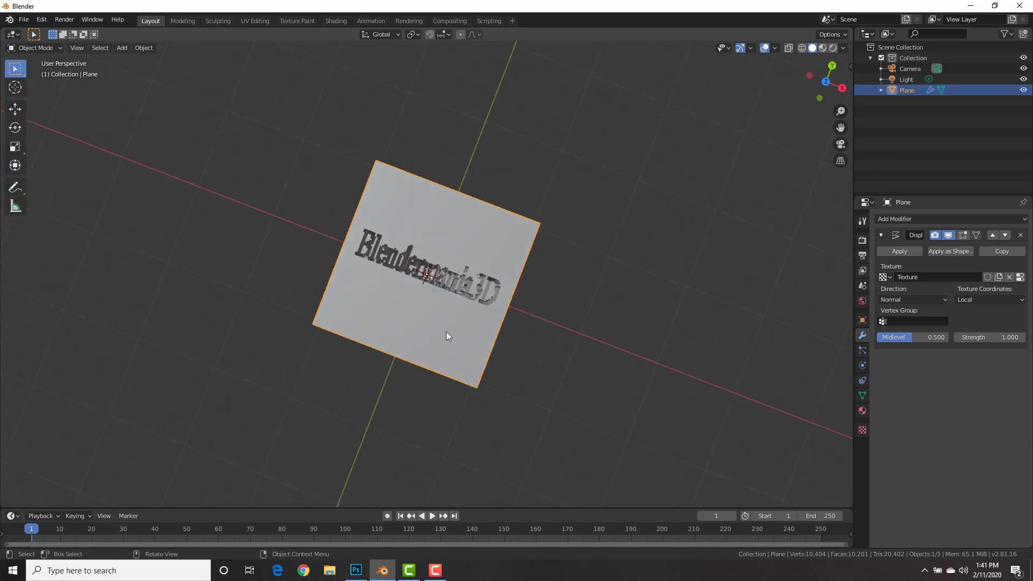
Step: Set the Displace strength to 0.02 from a top view and inspect the shallower lettering
{"action": "key", "text": "KP_7"}
{"action": "scroll", "coordinate": [587, 290], "scroll_direction": "up", "scroll_amount": 2}
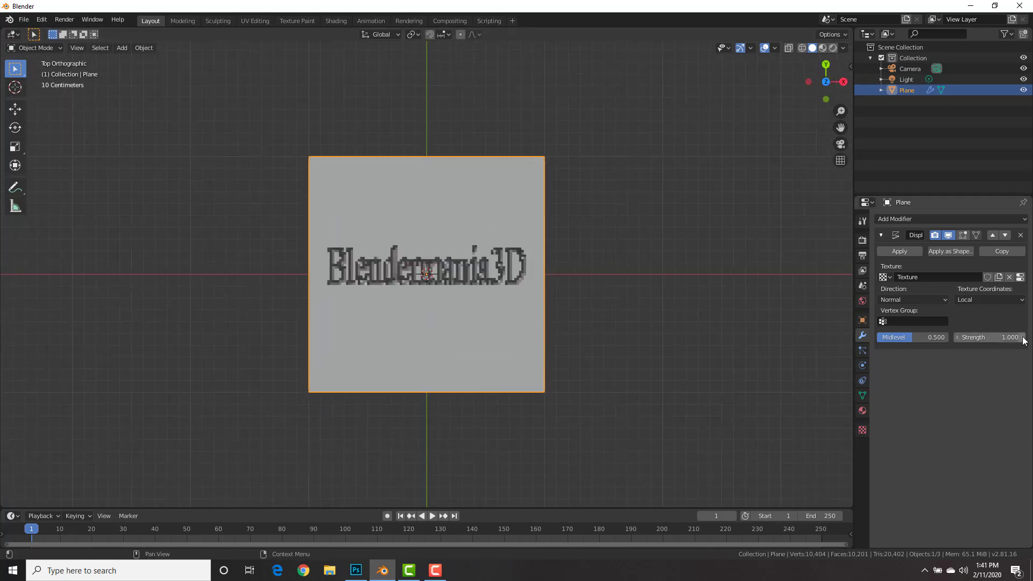
{"action": "left_click", "coordinate": [996, 337]}
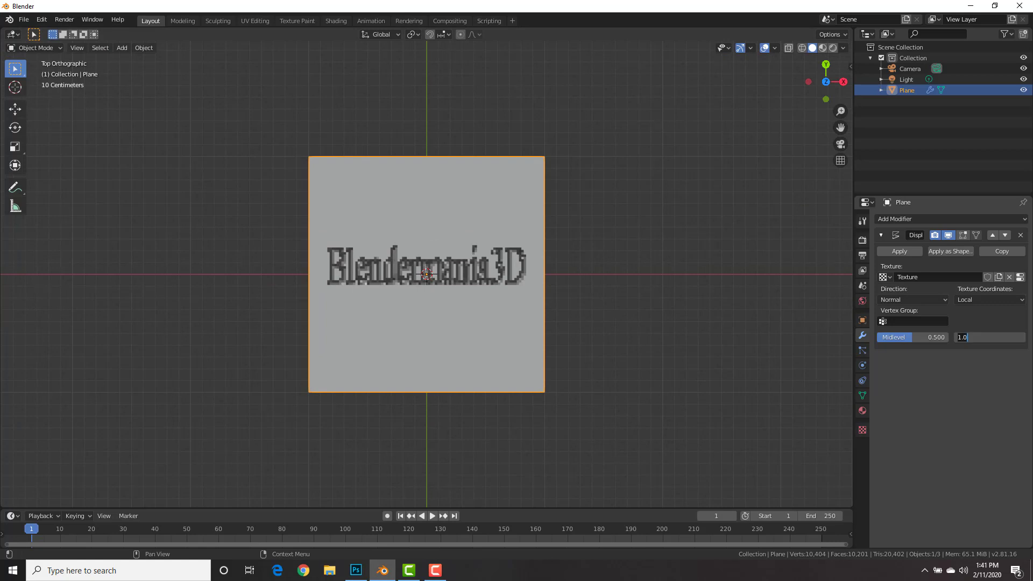
{"action": "type", "text": "0.02"}
{"action": "key", "text": "Return"}
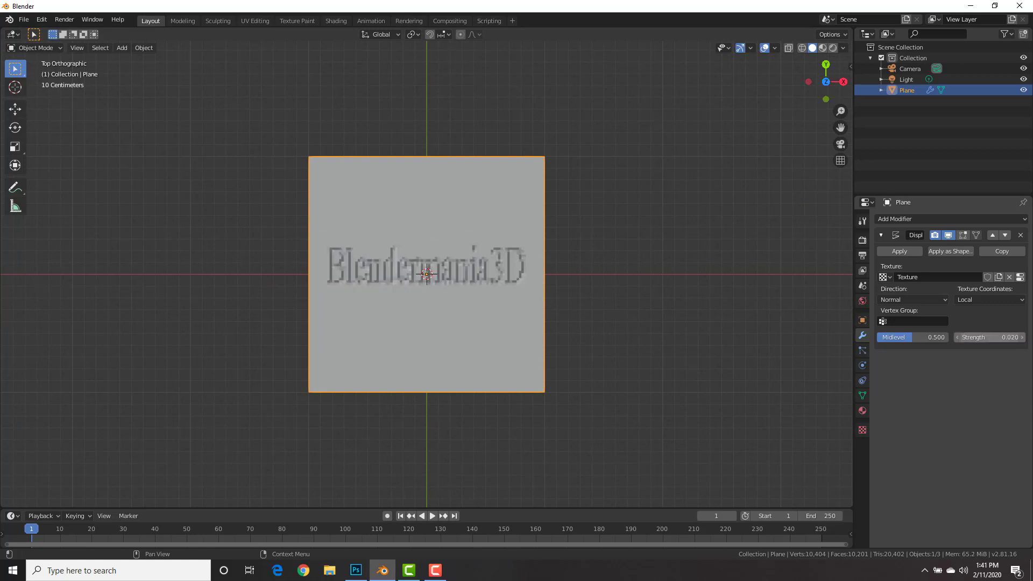
{"action": "middle_click_drag", "start_coordinate": [518, 240], "coordinate": [522, 264]}
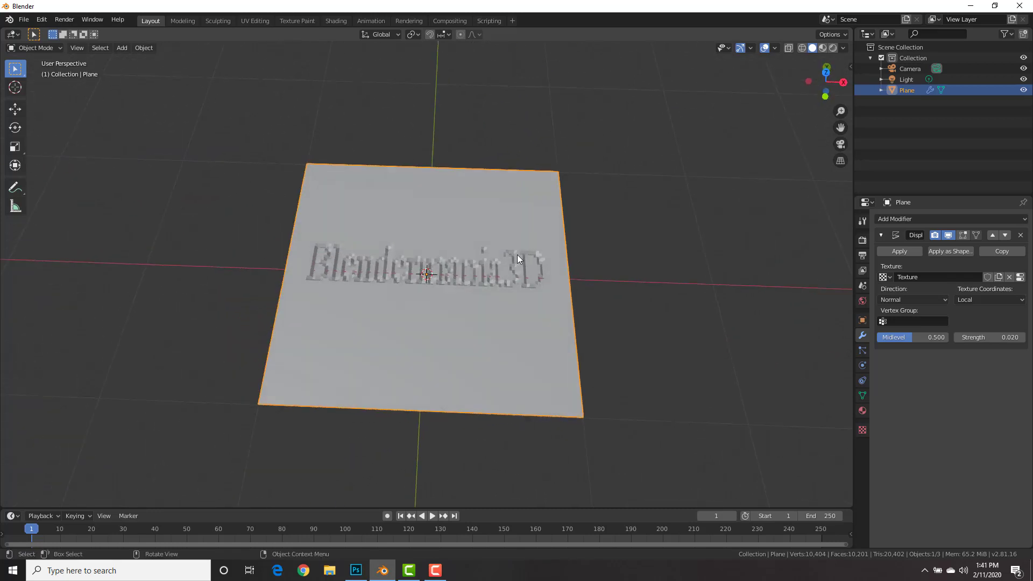
{"action": "scroll", "coordinate": [499, 231], "scroll_direction": "up", "scroll_amount": 6}
{"action": "middle_click_drag", "start_coordinate": [499, 231], "coordinate": [501, 269]}
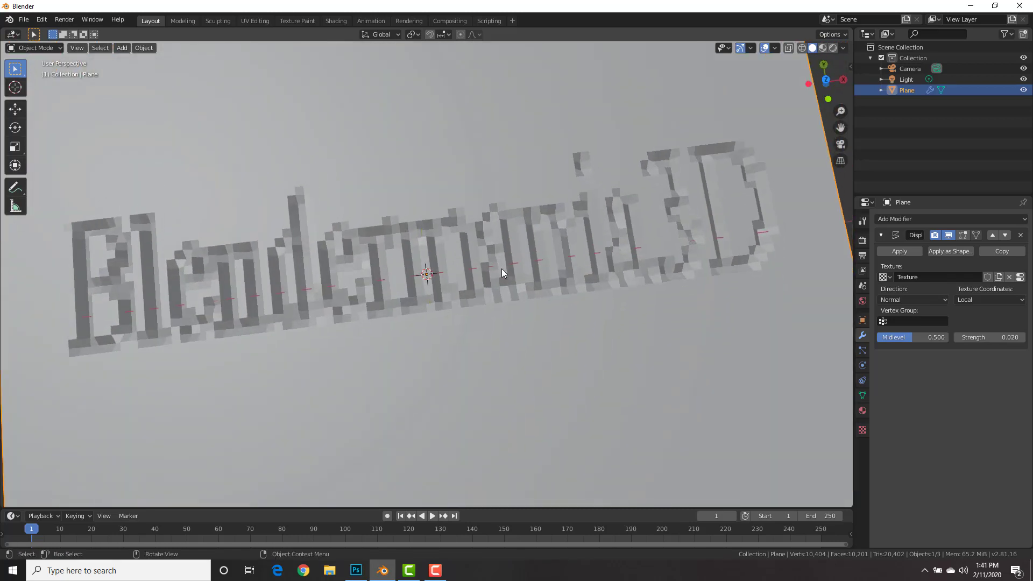
Step: Add a Subdivision Surface modifier and move it above Displace in the stack
{"action": "left_click", "coordinate": [917, 216]}
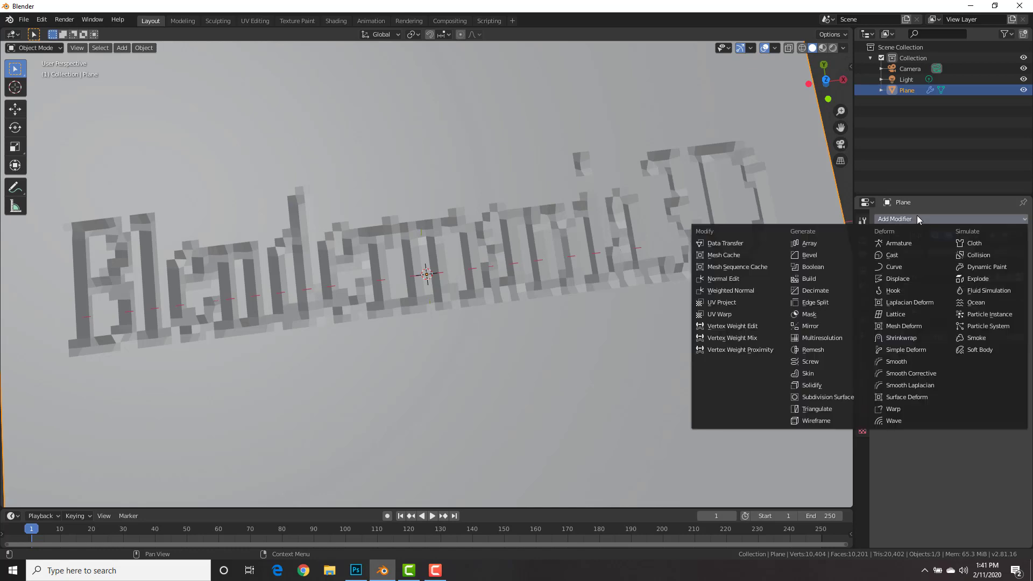
{"action": "left_click", "coordinate": [836, 397]}
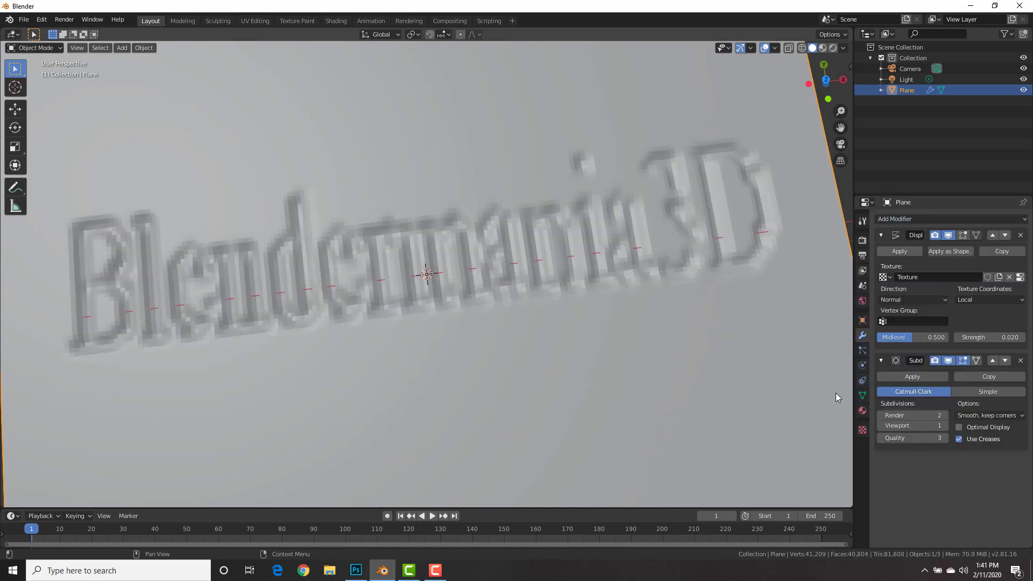
{"action": "left_click", "coordinate": [993, 361]}
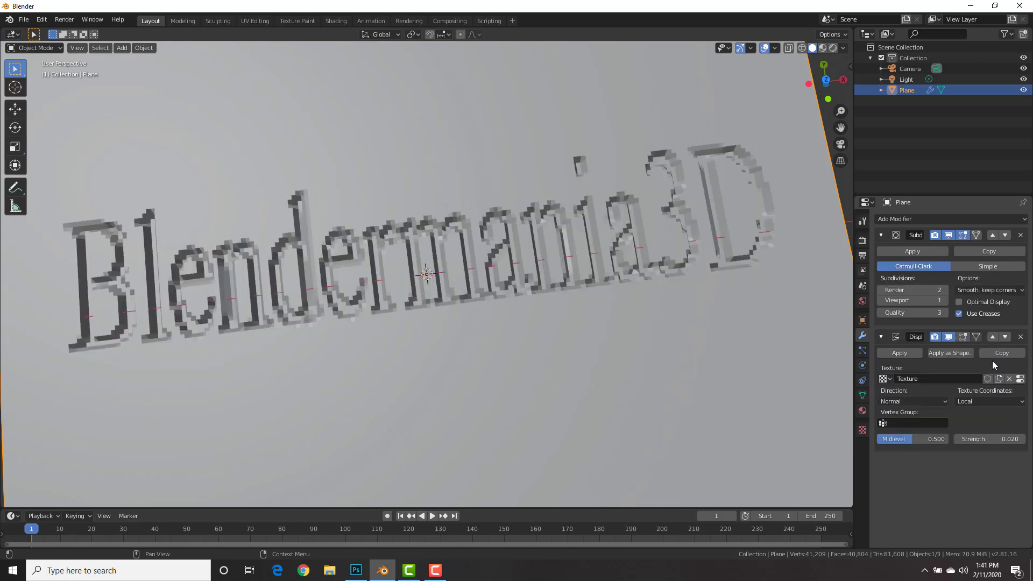
{"action": "middle_click_drag", "start_coordinate": [551, 218], "coordinate": [536, 221]}
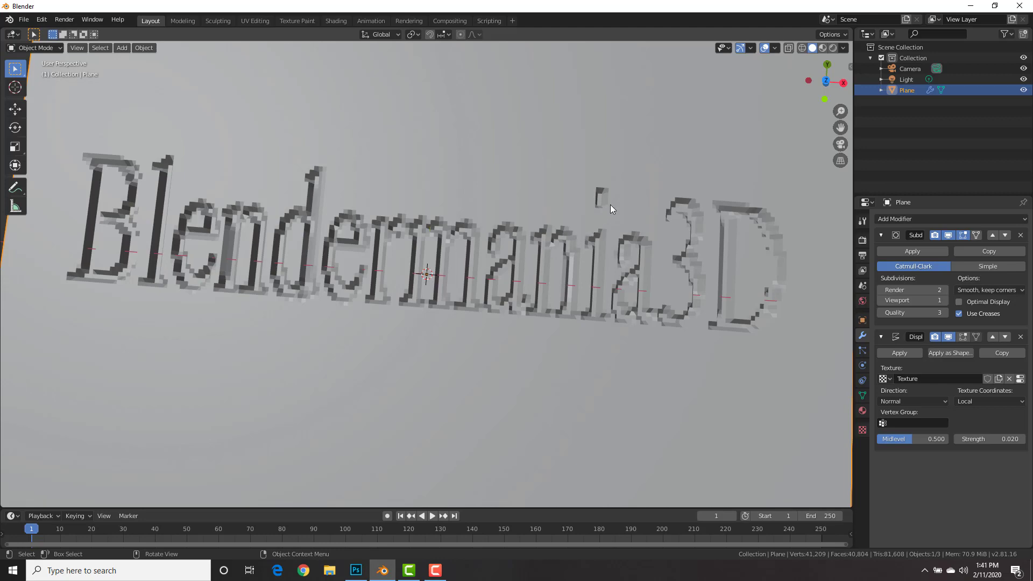
{"action": "key", "text": "Tab"}
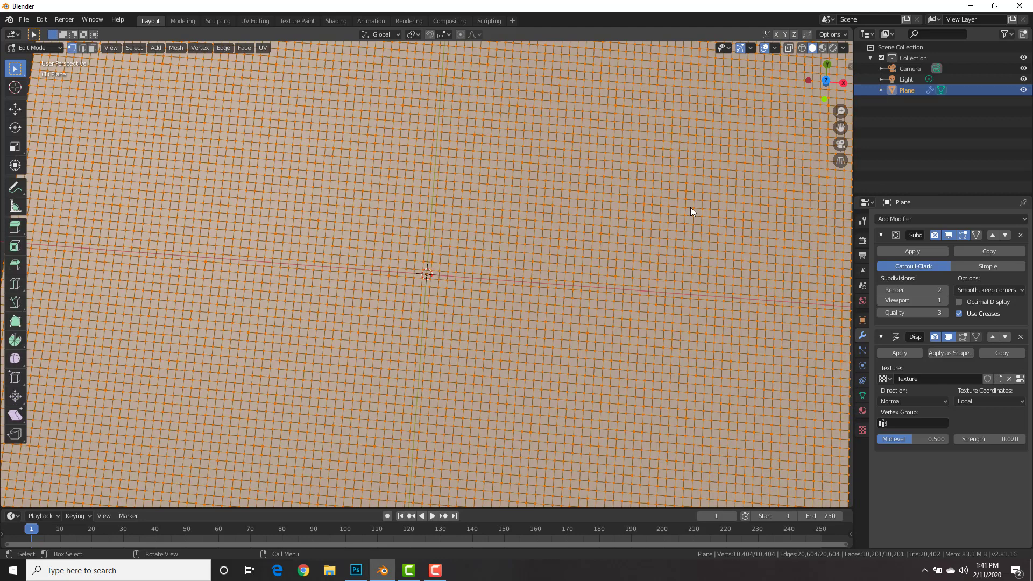
Step: Subdivide the plane's whole mesh twice more in Edit Mode
{"action": "right_click", "coordinate": [690, 208]}
{"action": "left_click", "coordinate": [691, 210]}
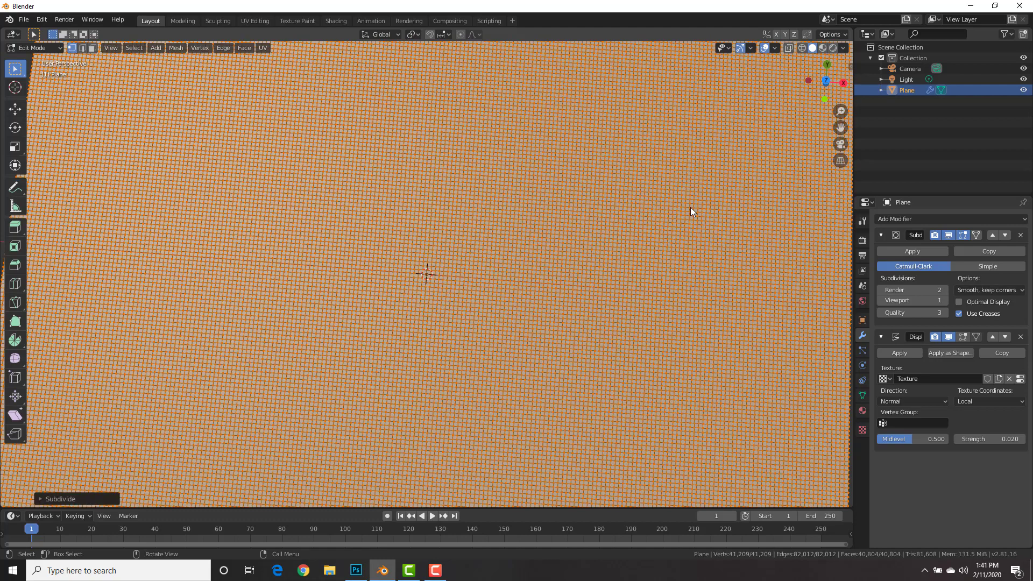
{"action": "right_click", "coordinate": [692, 211]}
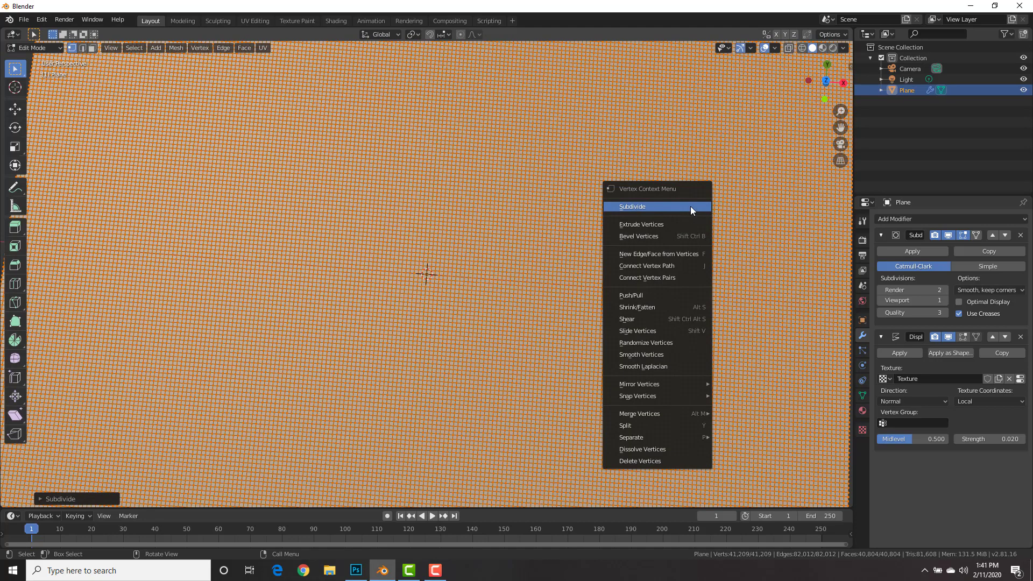
{"action": "left_click", "coordinate": [691, 207]}
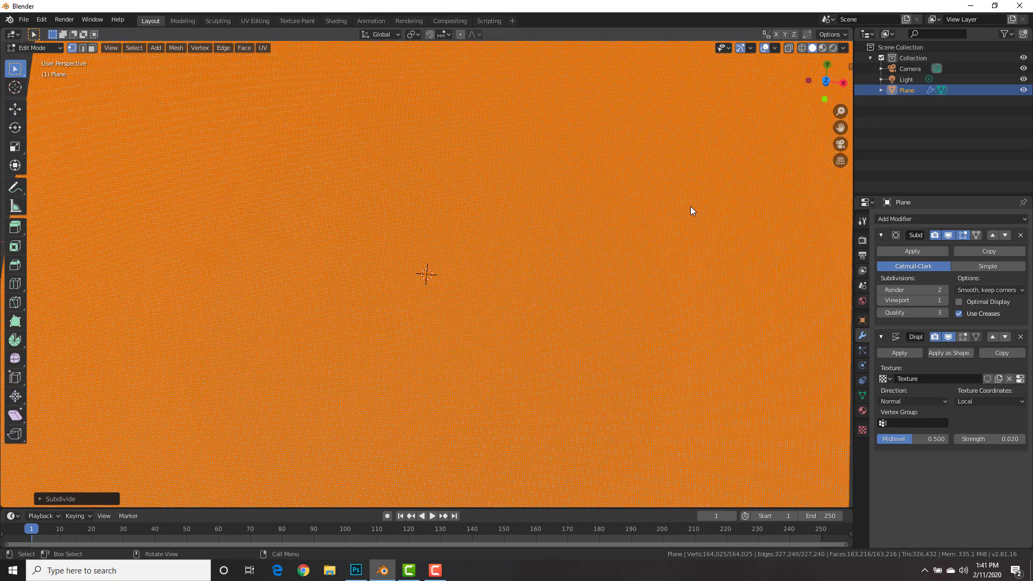
{"action": "key", "text": "Tab"}
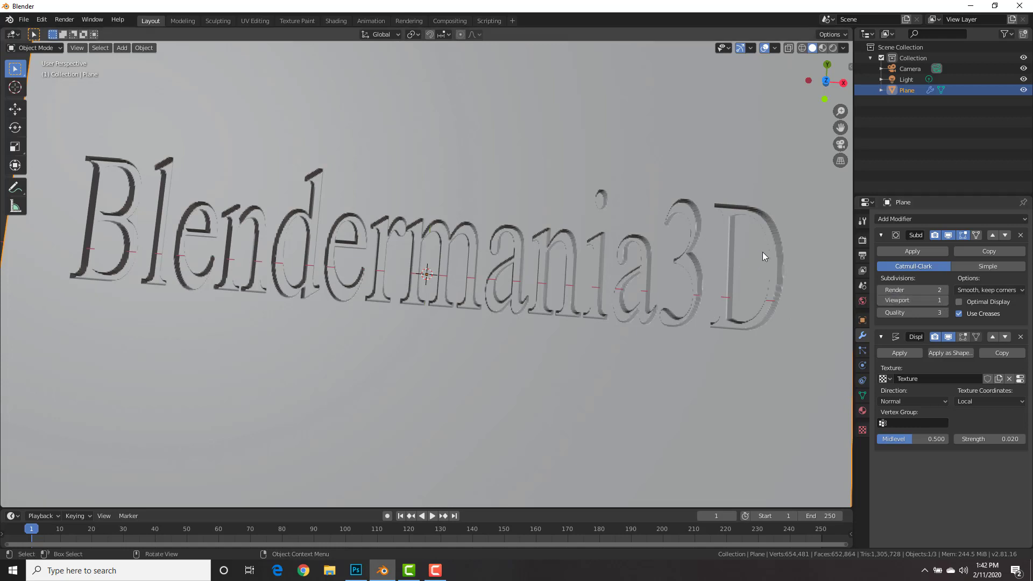
Step: Apply the Subdivision Surface and Displace modifiers and shade the plane smooth
{"action": "left_click", "coordinate": [903, 253]}
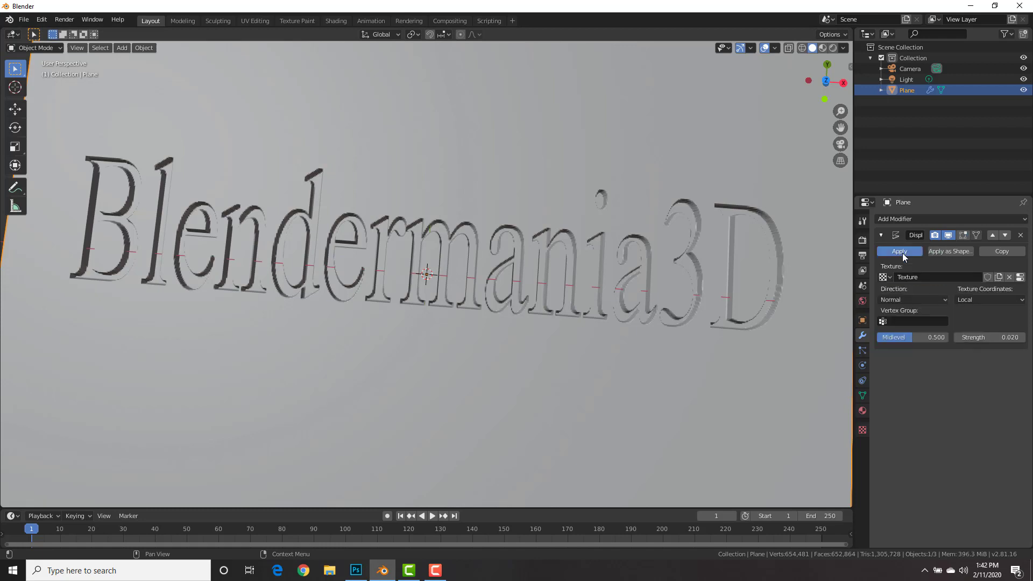
{"action": "left_click", "coordinate": [900, 252]}
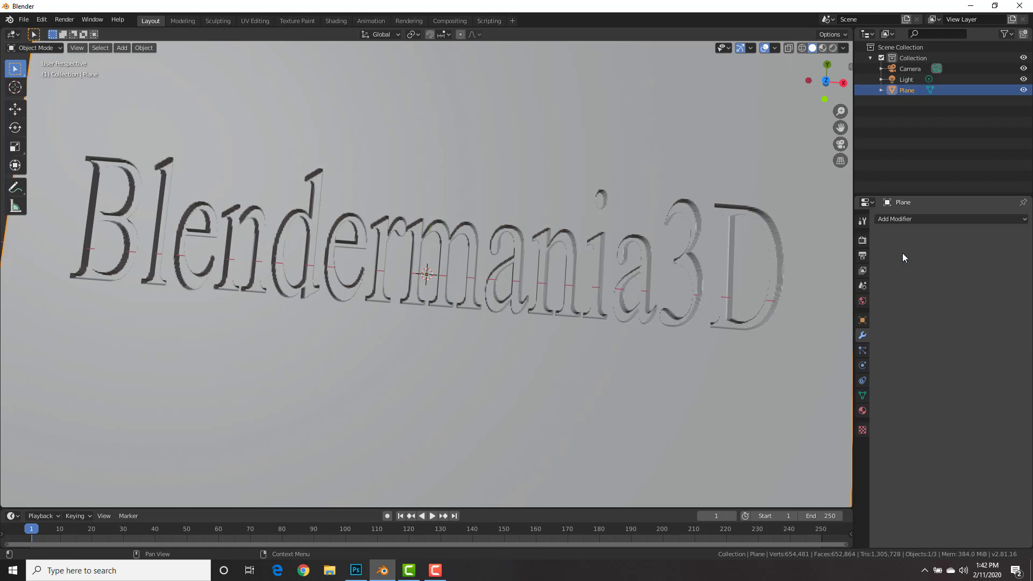
{"action": "right_click", "coordinate": [601, 173]}
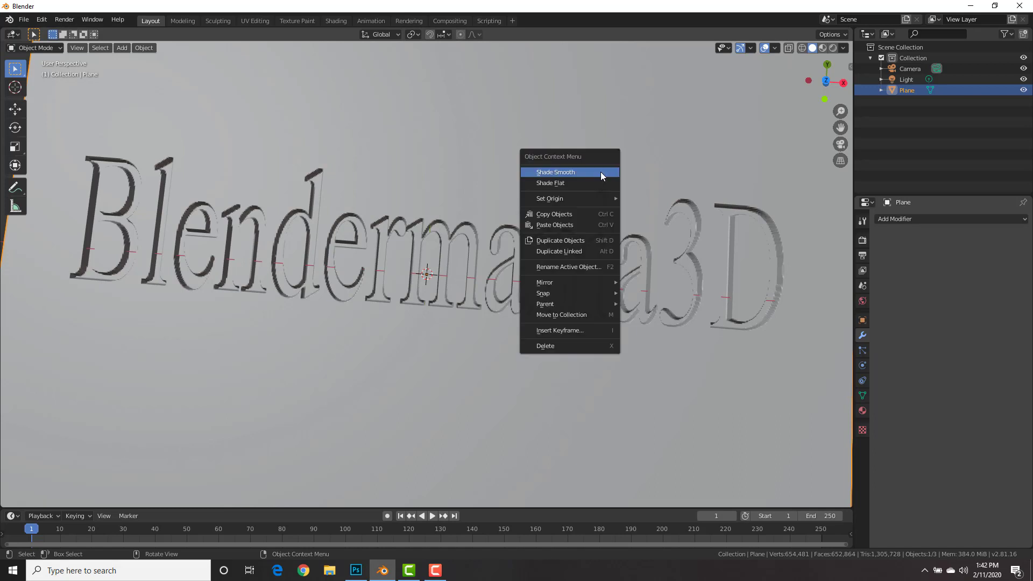
{"action": "left_click", "coordinate": [601, 172]}
{"action": "scroll", "coordinate": [589, 183], "scroll_direction": "down", "scroll_amount": 3}
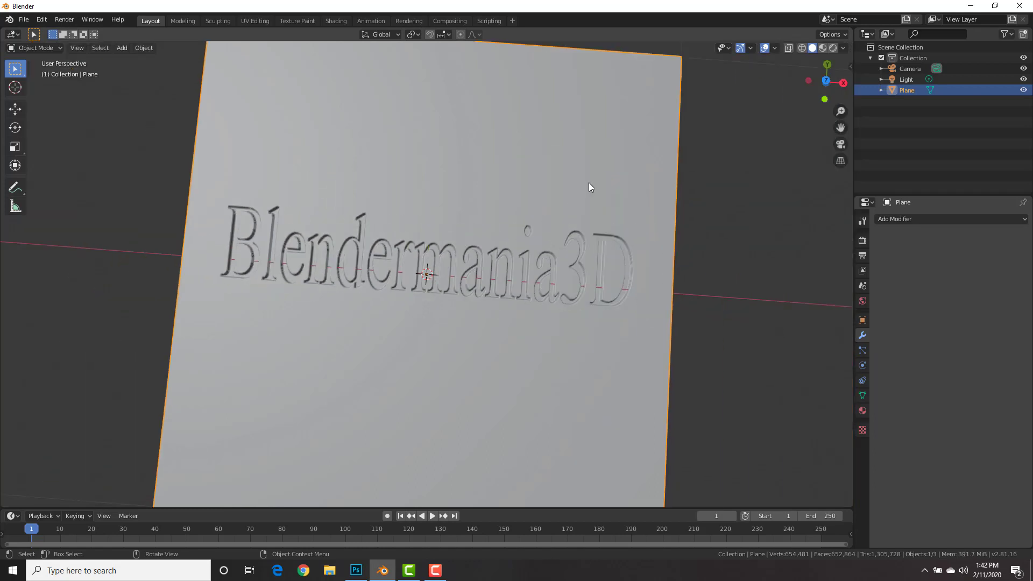
{"action": "middle_click_drag", "start_coordinate": [617, 206], "coordinate": [598, 162]}
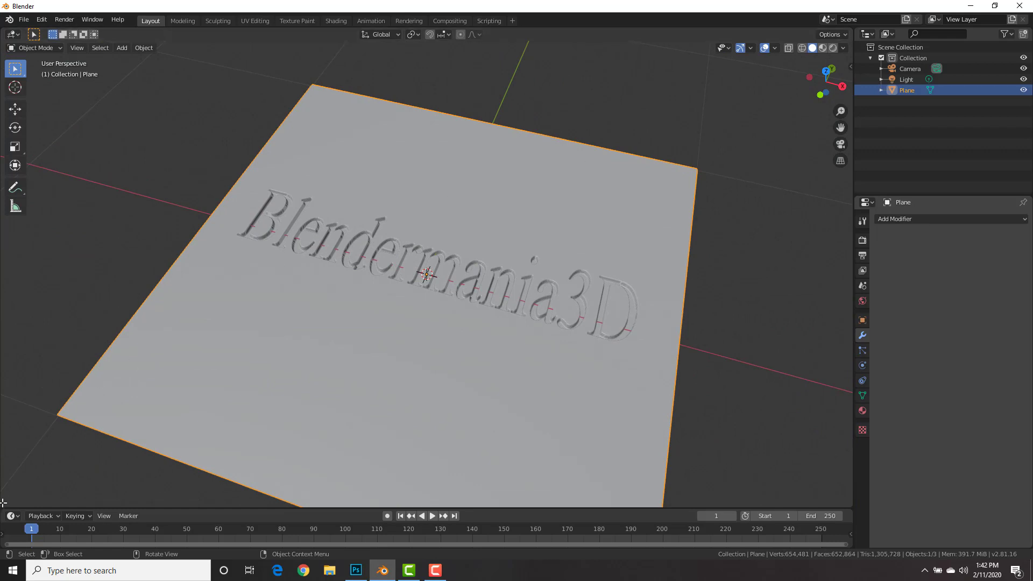
Step: Split the 3D view and turn the left area into a UV Editor
{"action": "left_click_drag", "start_coordinate": [1, 503], "coordinate": [262, 484]}
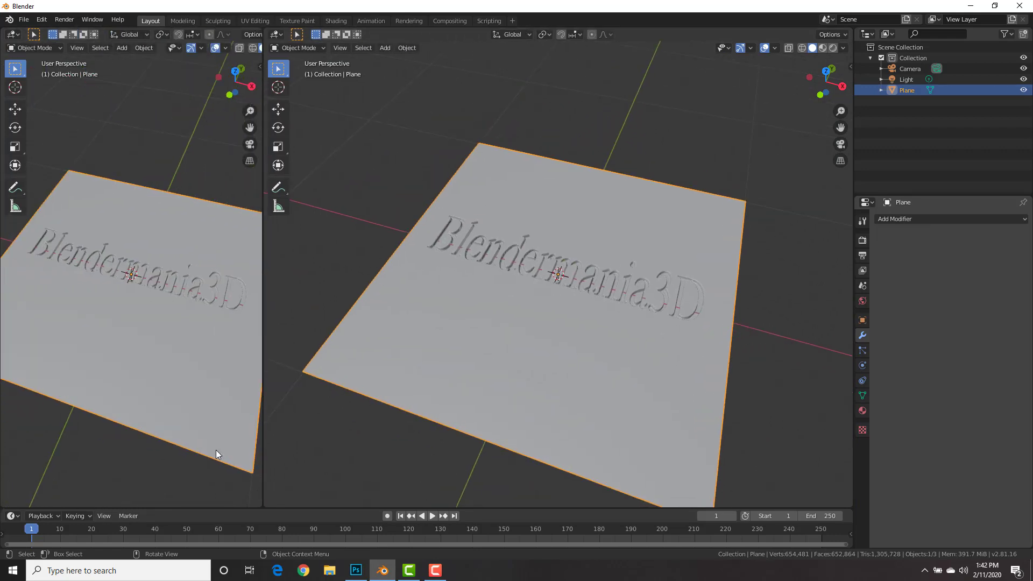
{"action": "left_click", "coordinate": [15, 36]}
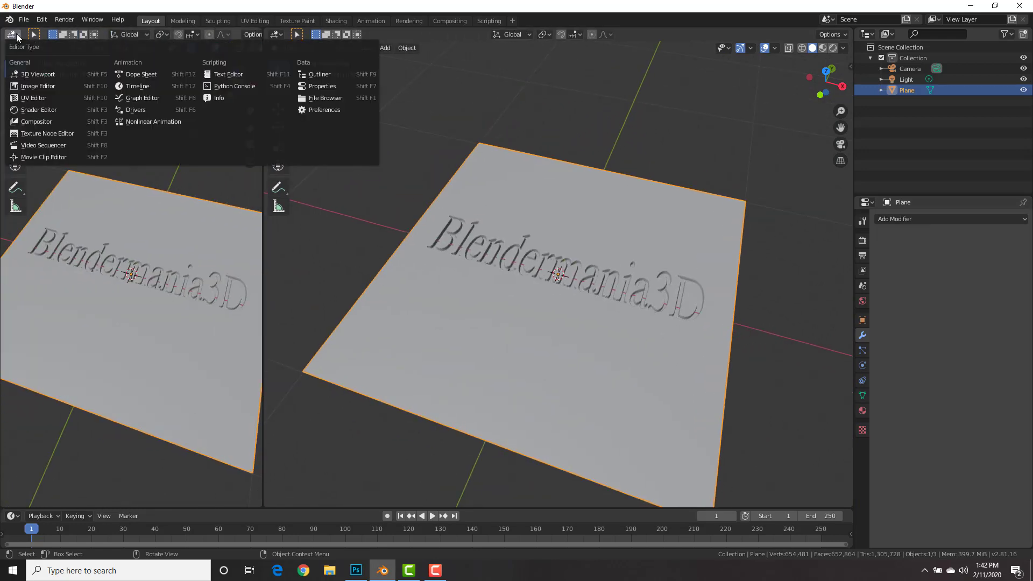
{"action": "left_click", "coordinate": [34, 99]}
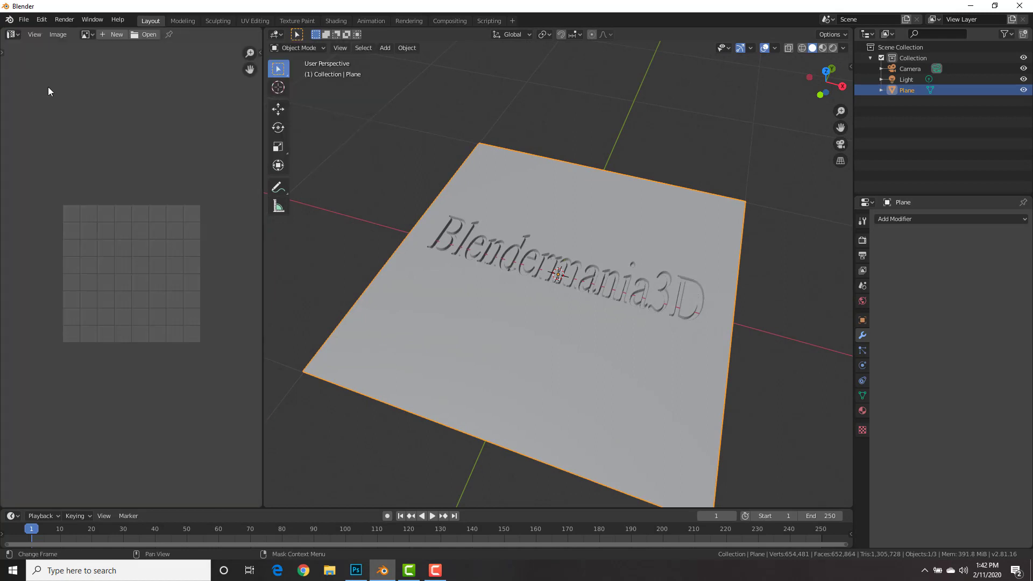
Step: Create a new black image named Normal5 at 2048 × 2048
{"action": "left_click", "coordinate": [110, 35]}
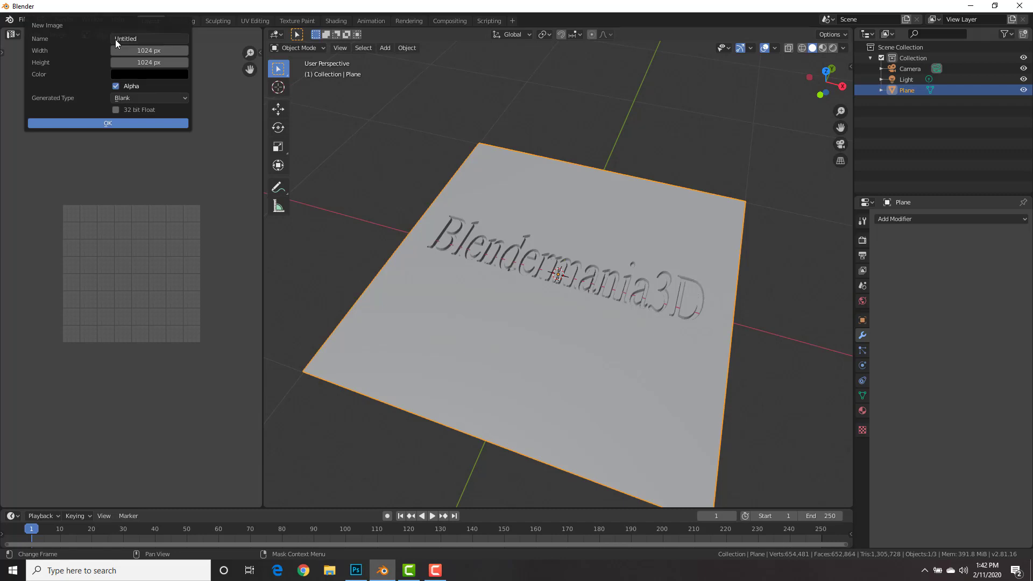
{"action": "left_click", "coordinate": [129, 41]}
{"action": "type", "text": "Normal5"}
{"action": "key", "text": "Return"}
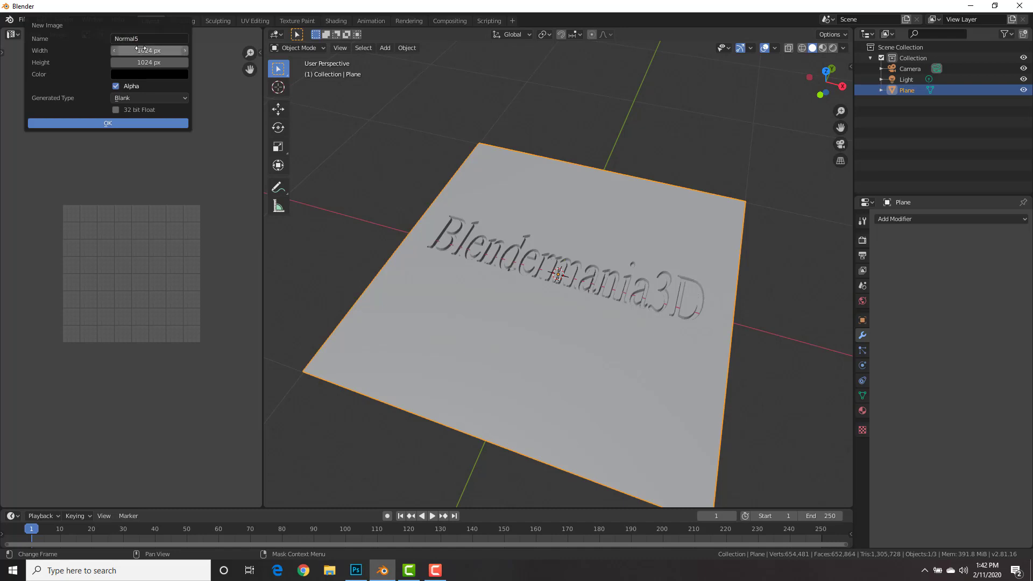
{"action": "left_click", "coordinate": [139, 50]}
{"action": "type", "text": "20"}
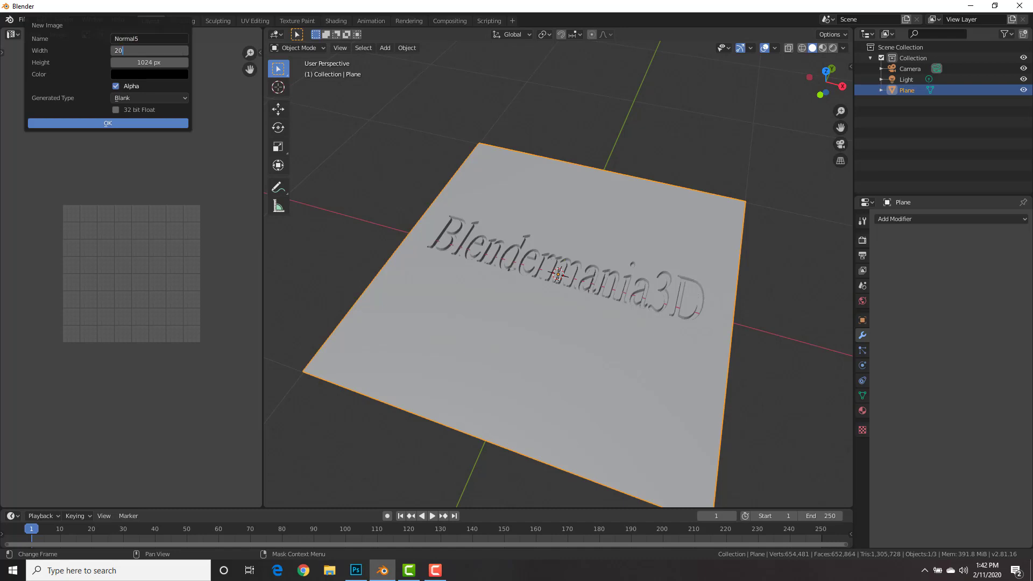
{"action": "type", "text": "38"}
{"action": "key", "text": "Tab"}
{"action": "key", "text": "Return"}
{"action": "left_click", "coordinate": [143, 52]}
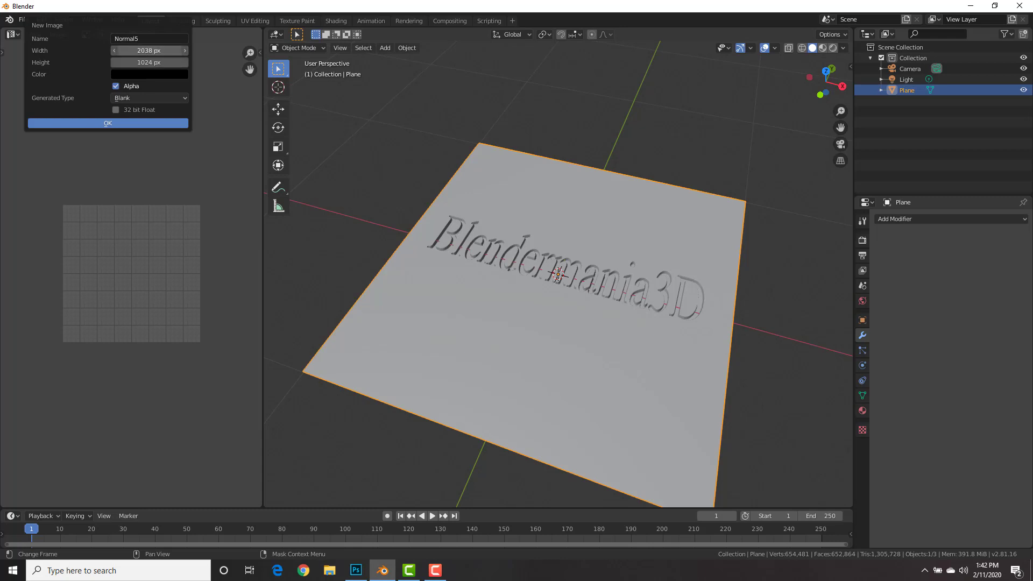
{"action": "type", "text": "2048"}
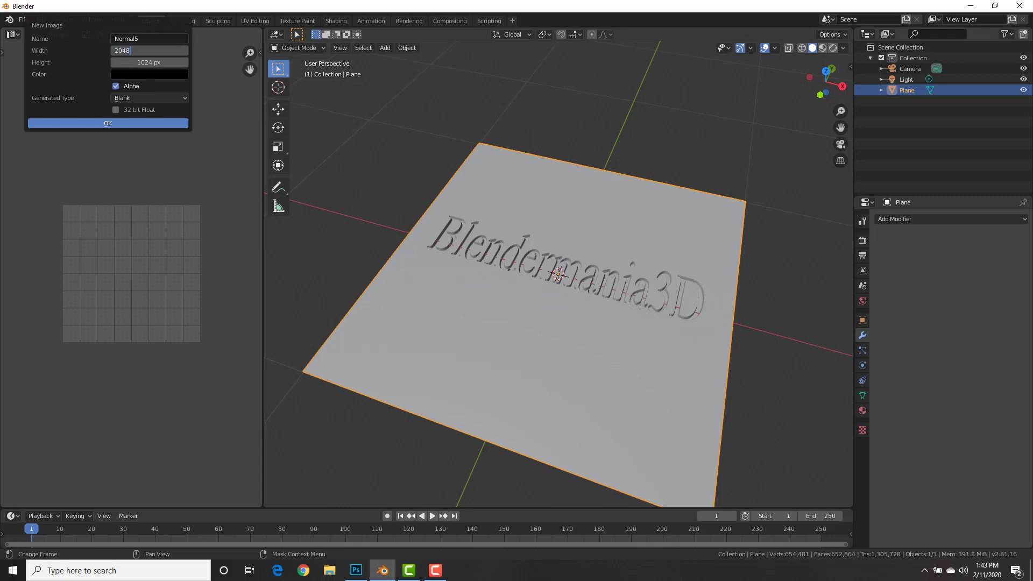
{"action": "key", "text": "Tab"}
{"action": "type", "text": "2048"}
{"action": "left_click", "coordinate": [114, 123]}
Step: Add Material.001 to the plane with an Image Texture using Normal5 as Base Color
{"action": "scroll", "coordinate": [140, 172], "scroll_direction": "down", "scroll_amount": 4}
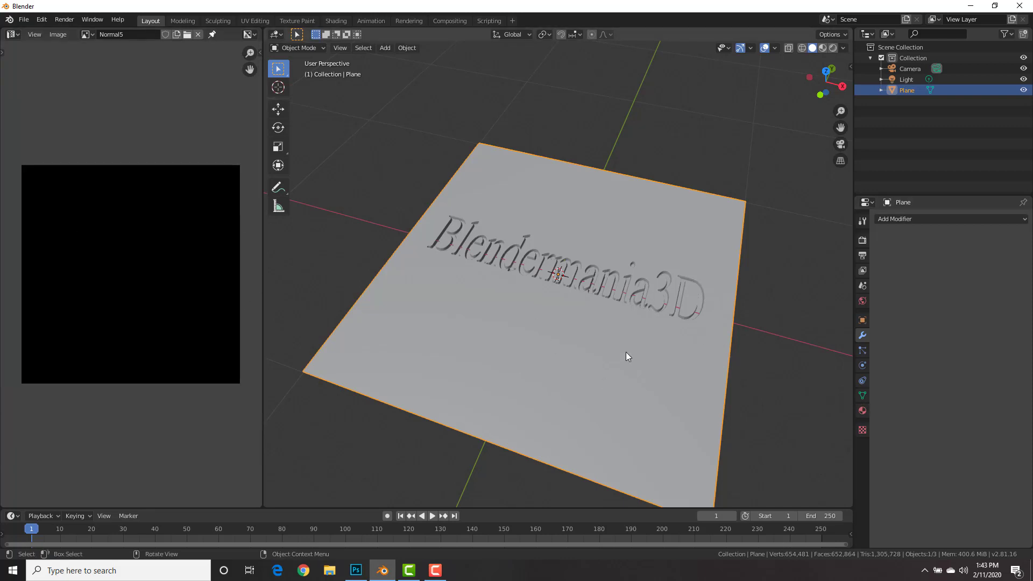
{"action": "left_click", "coordinate": [862, 411]}
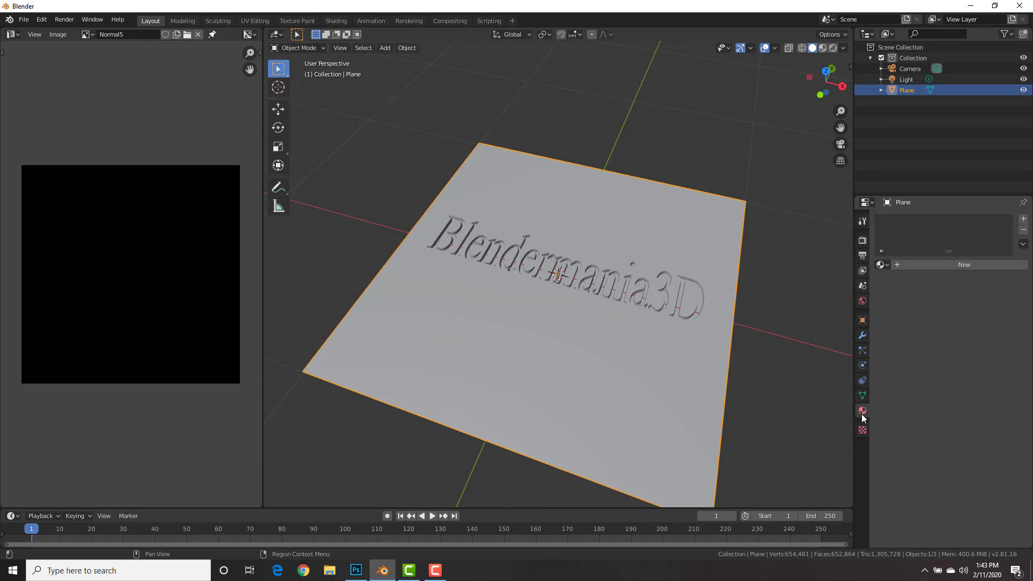
{"action": "left_click", "coordinate": [934, 267]}
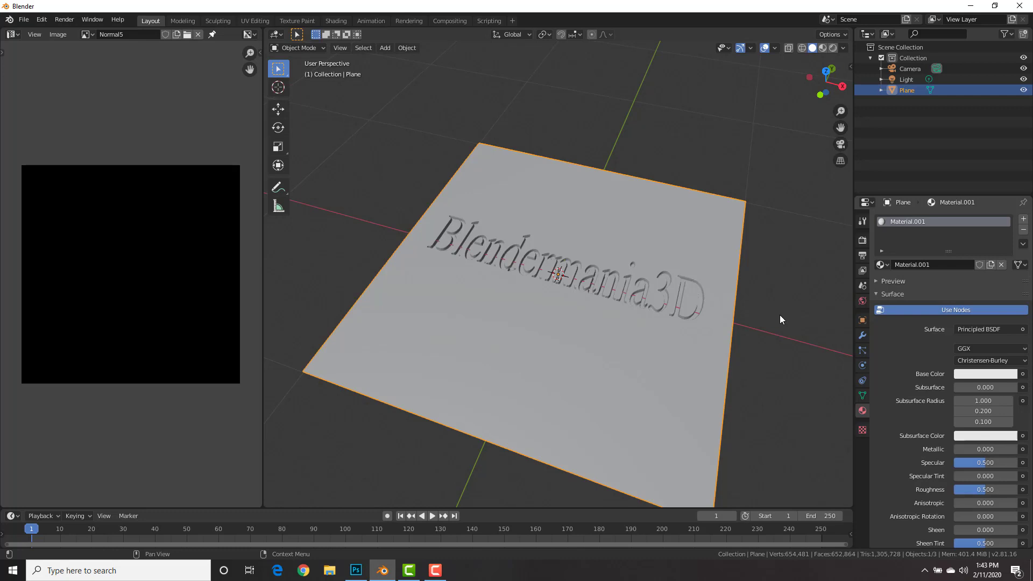
{"action": "left_click", "coordinate": [1022, 373]}
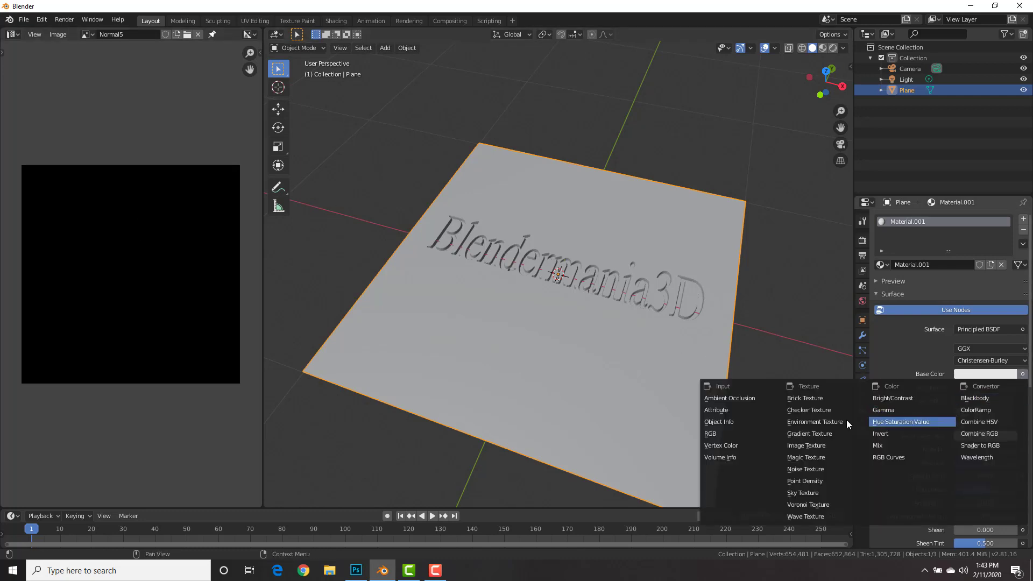
{"action": "left_click", "coordinate": [812, 444]}
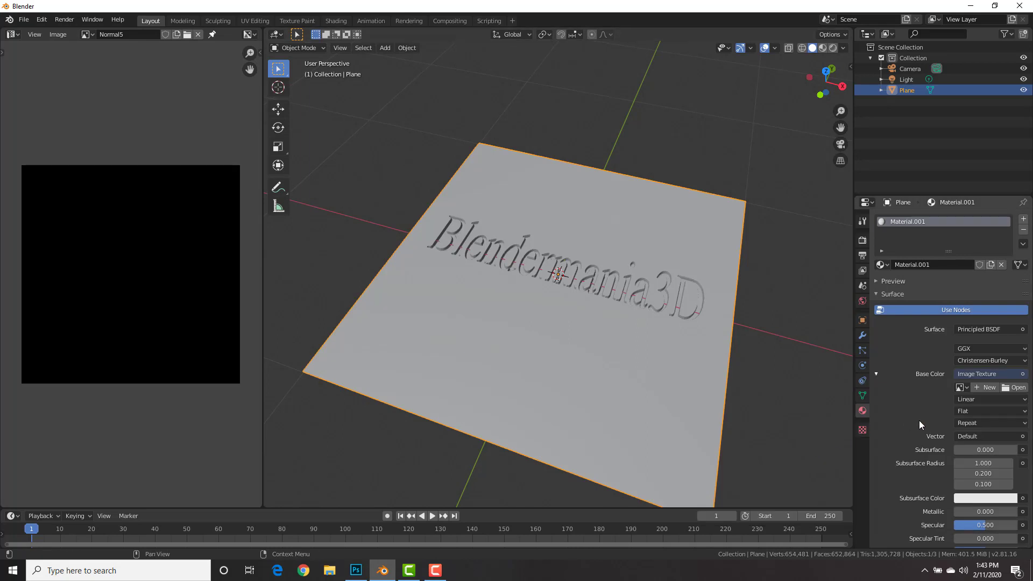
{"action": "left_click", "coordinate": [963, 388]}
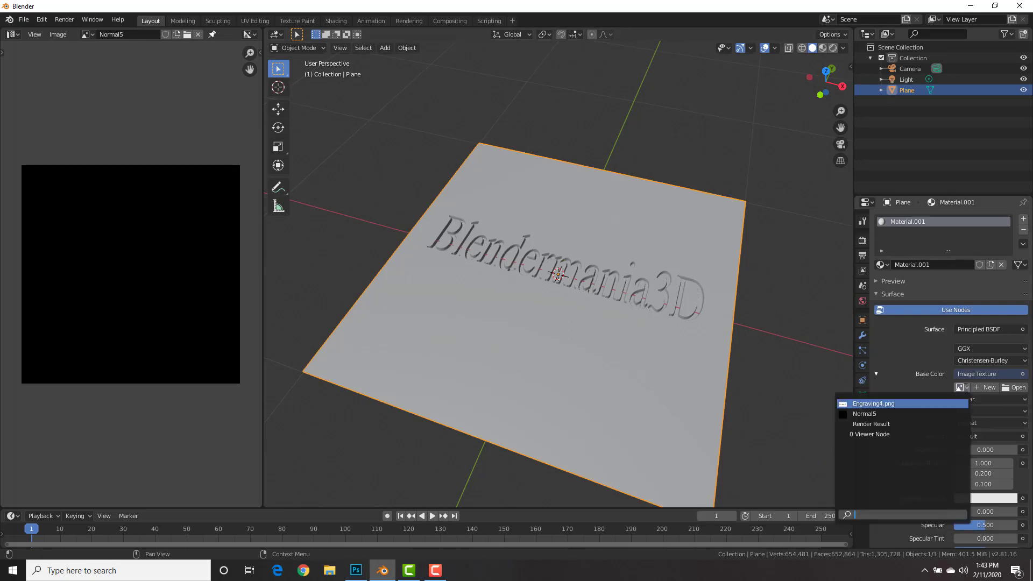
{"action": "left_click", "coordinate": [878, 414]}
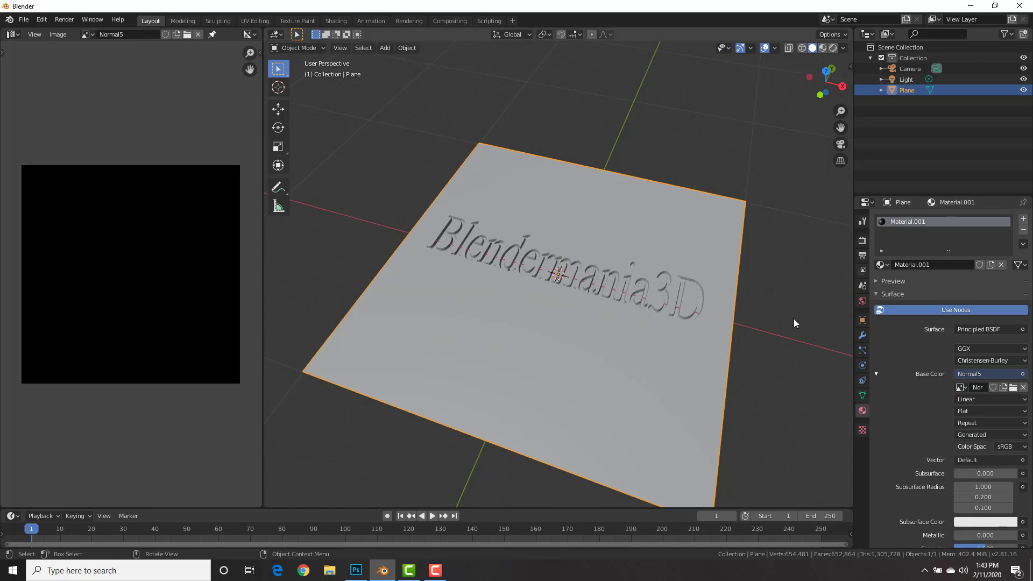
Step: Switch the render engine to Cycles
{"action": "left_click", "coordinate": [863, 240]}
{"action": "left_click", "coordinate": [989, 217]}
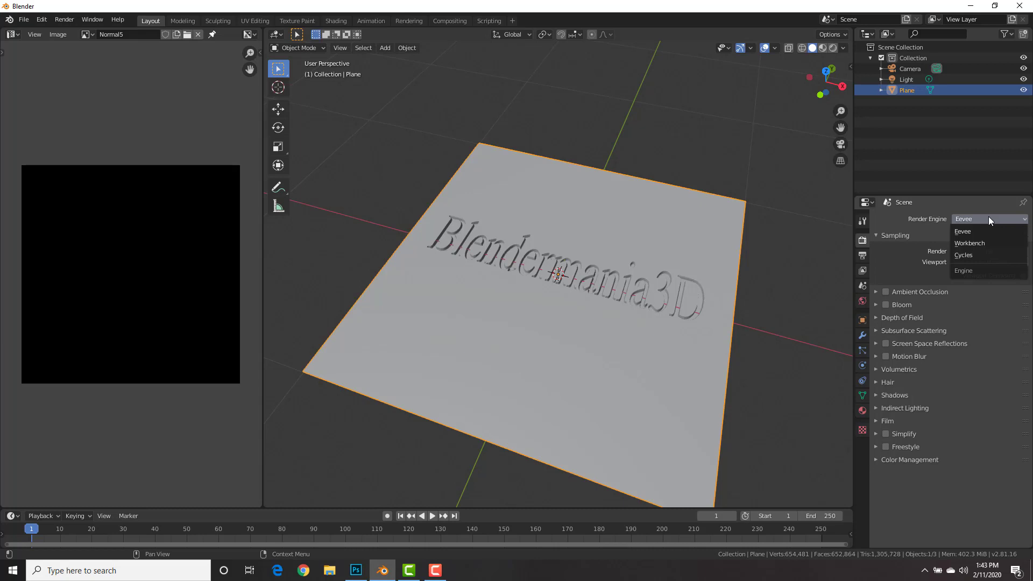
{"action": "left_click", "coordinate": [965, 254]}
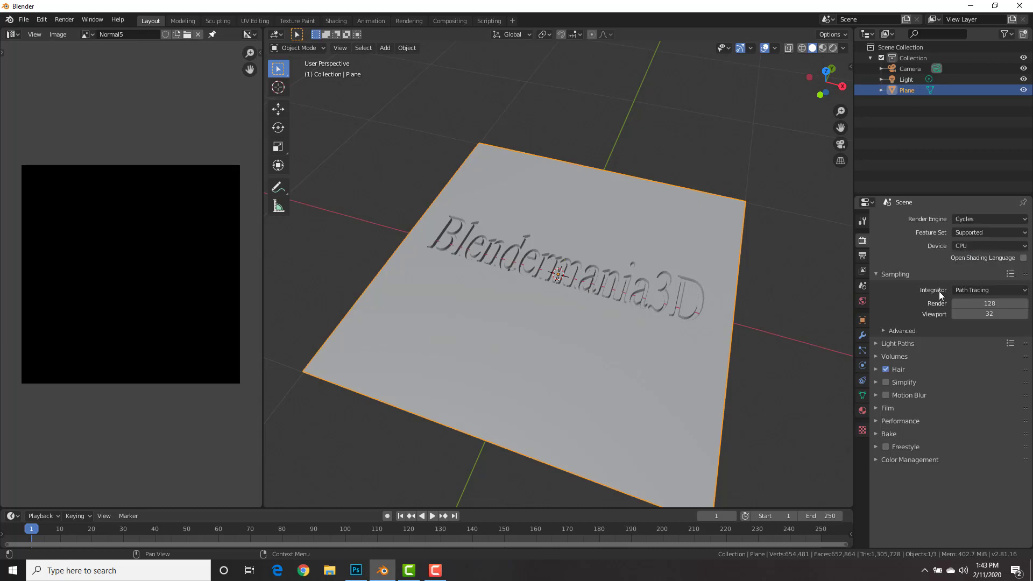
Step: In the Bake panel, set Bake Type to Normal and Space to Object
{"action": "left_click", "coordinate": [884, 435]}
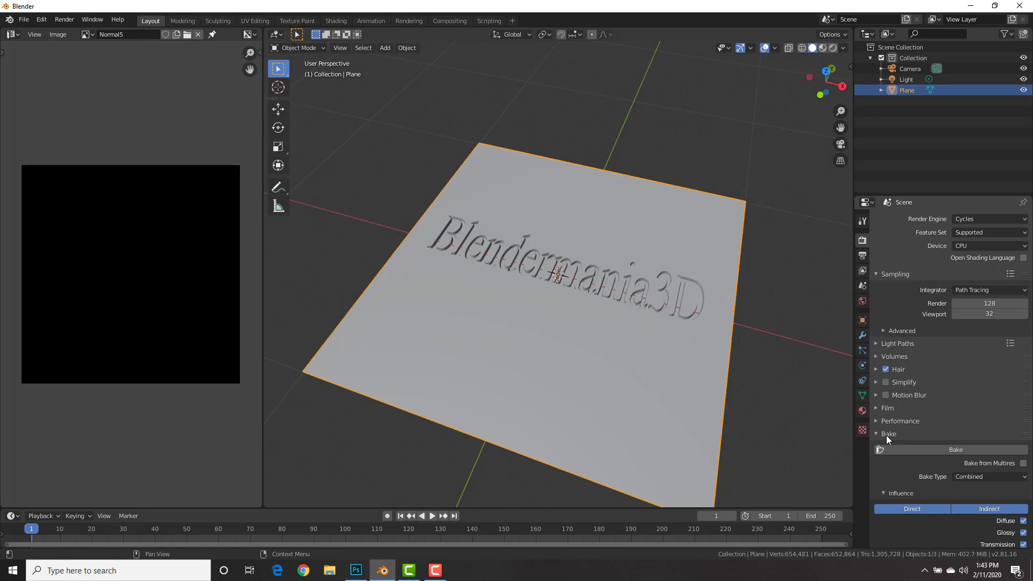
{"action": "scroll", "coordinate": [964, 337], "scroll_direction": "down", "scroll_amount": 5}
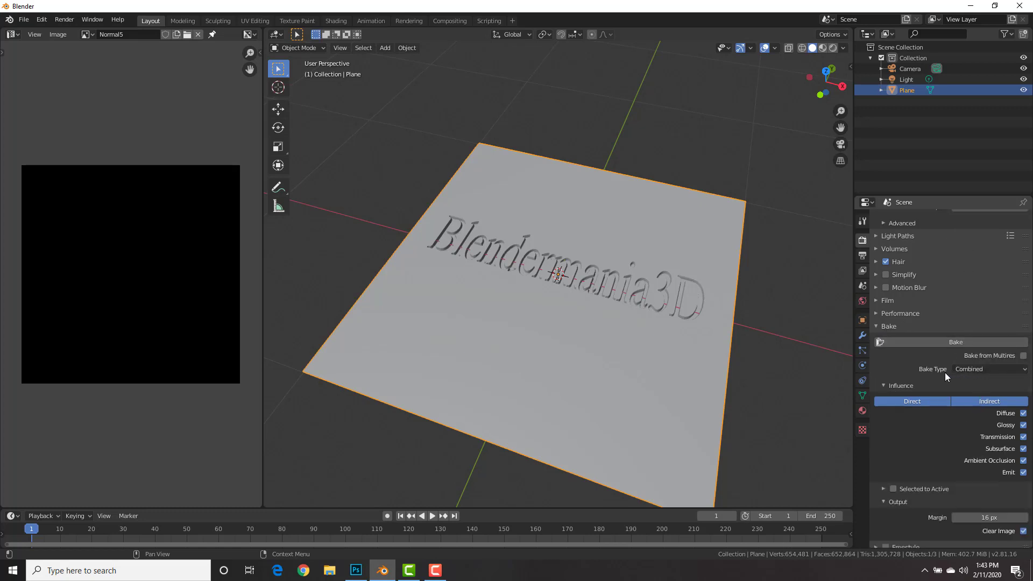
{"action": "left_click", "coordinate": [971, 369]}
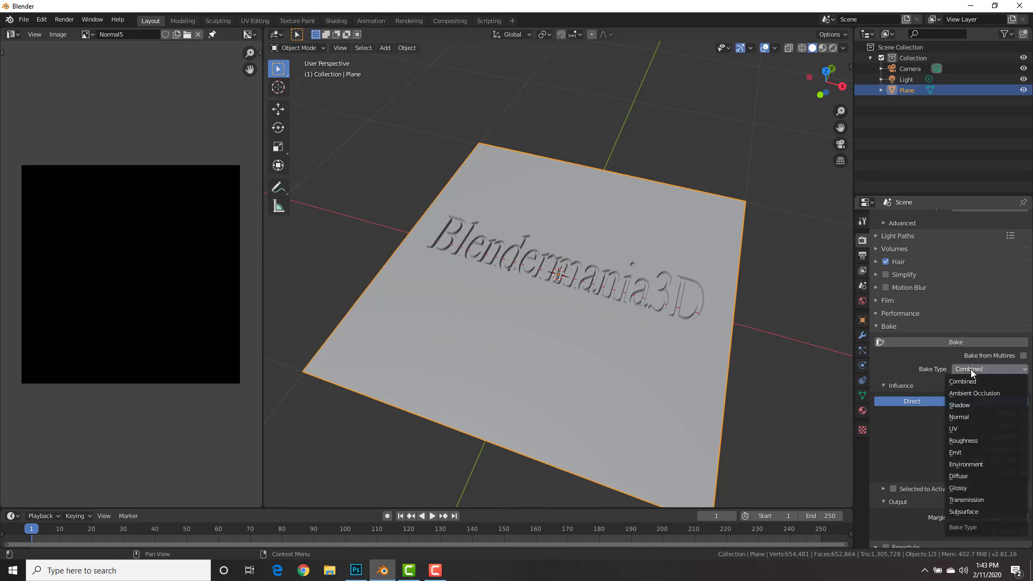
{"action": "left_click", "coordinate": [966, 417]}
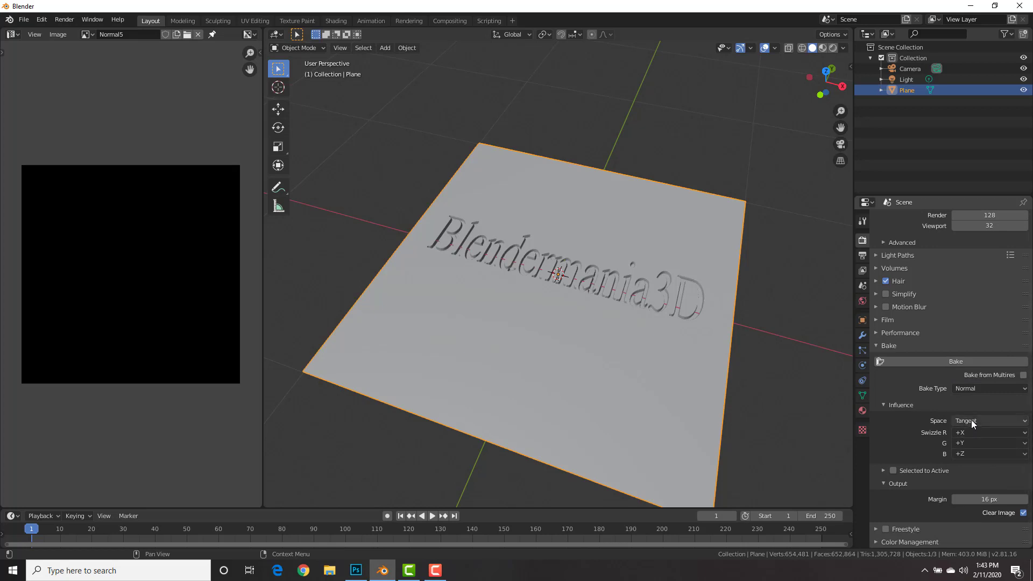
{"action": "left_click", "coordinate": [971, 421]}
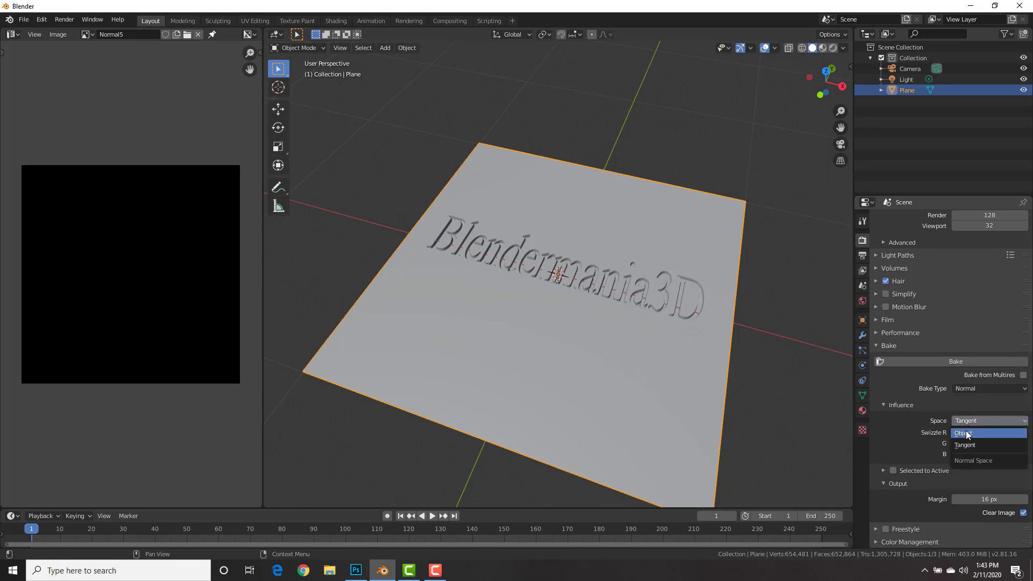
{"action": "left_click", "coordinate": [967, 433]}
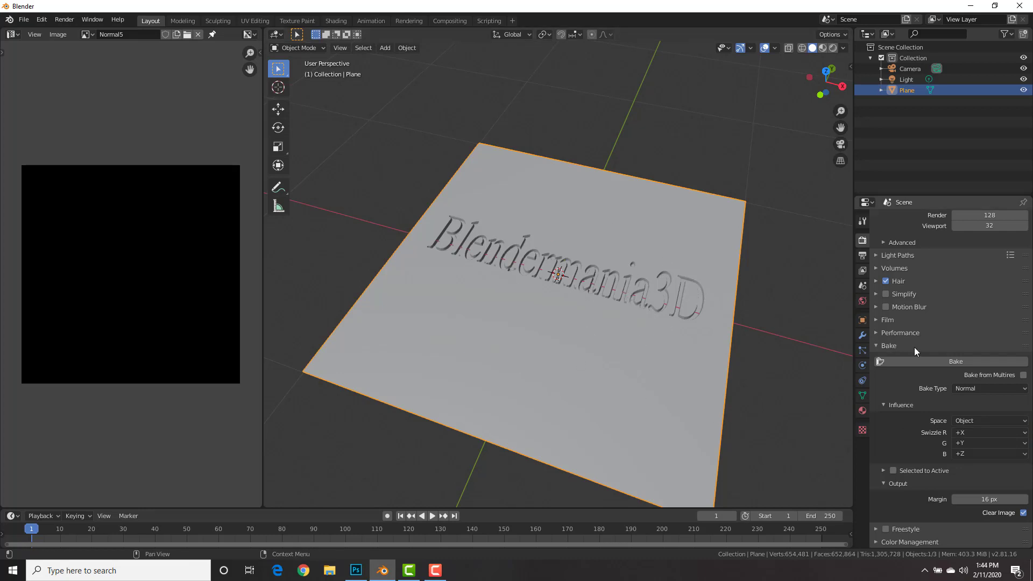
Step: Bake the engraving normal map and save the image as EngravingTut2.png
{"action": "left_click", "coordinate": [931, 359]}
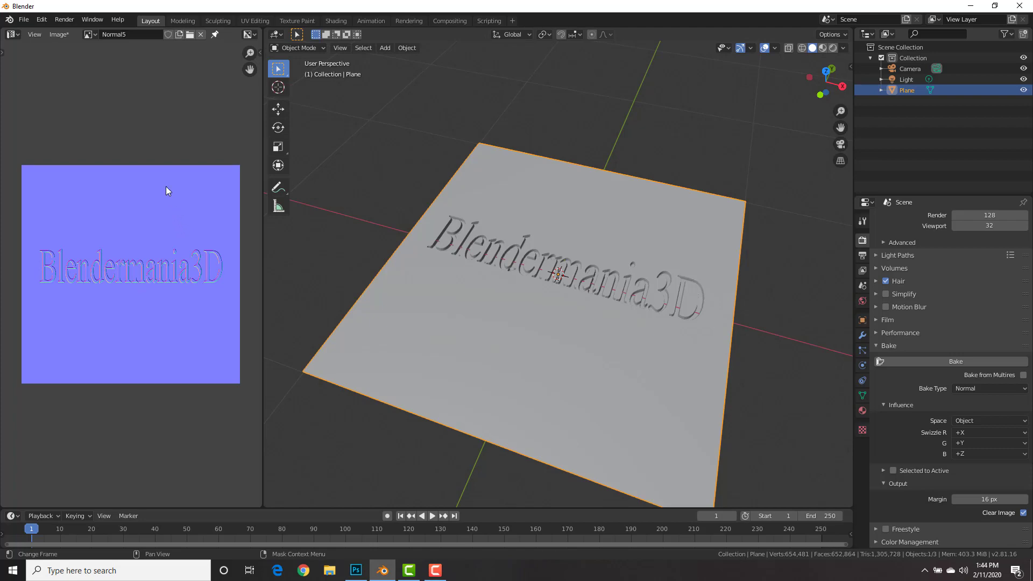
{"action": "left_click", "coordinate": [60, 34]}
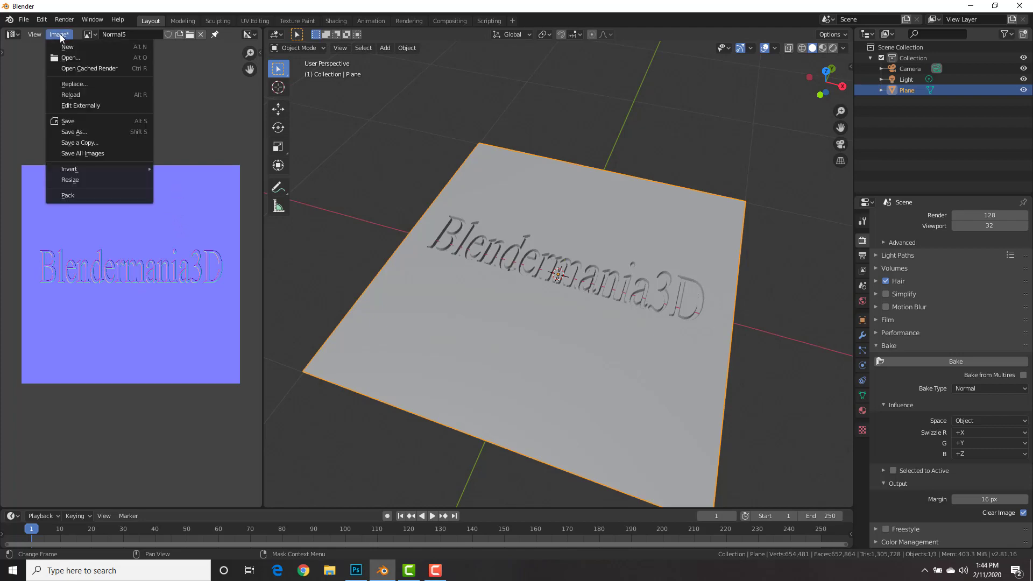
{"action": "left_click", "coordinate": [85, 133]}
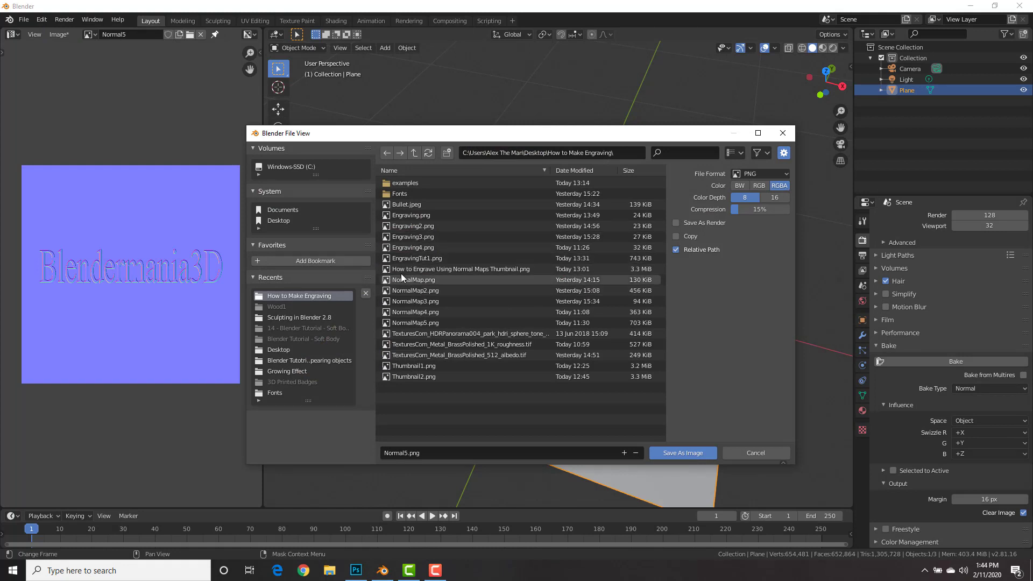
{"action": "left_click", "coordinate": [423, 260]}
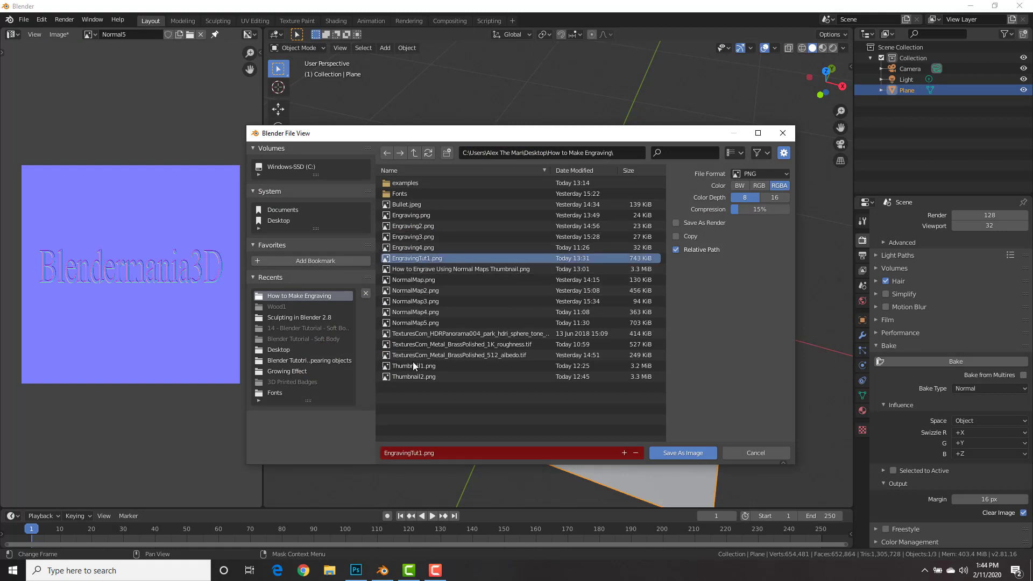
{"action": "left_click", "coordinate": [418, 453]}
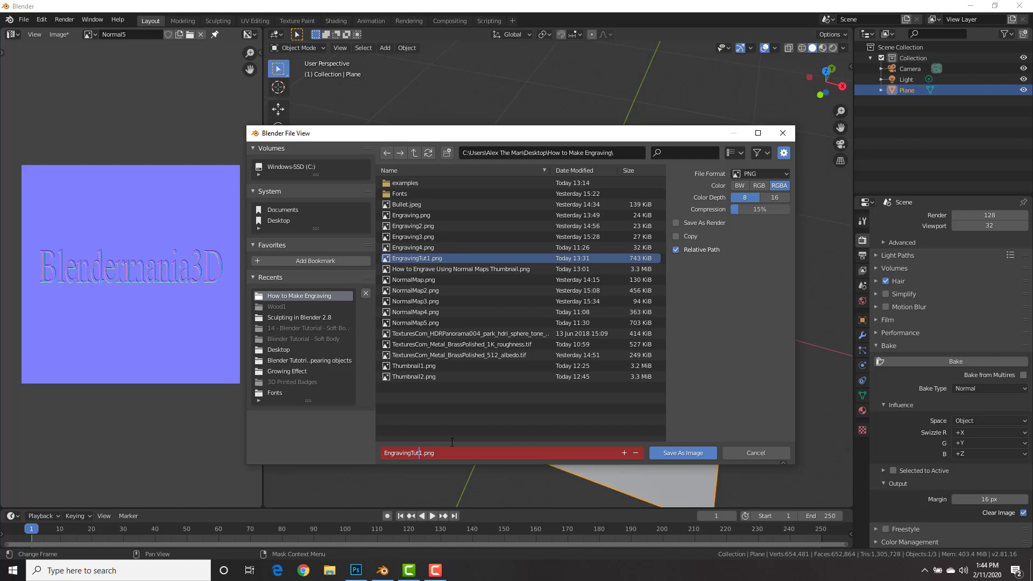
{"action": "key", "text": "Delete"}
{"action": "type", "text": "2"}
{"action": "left_click", "coordinate": [683, 453]}
{"action": "left_click", "coordinate": [683, 454]}
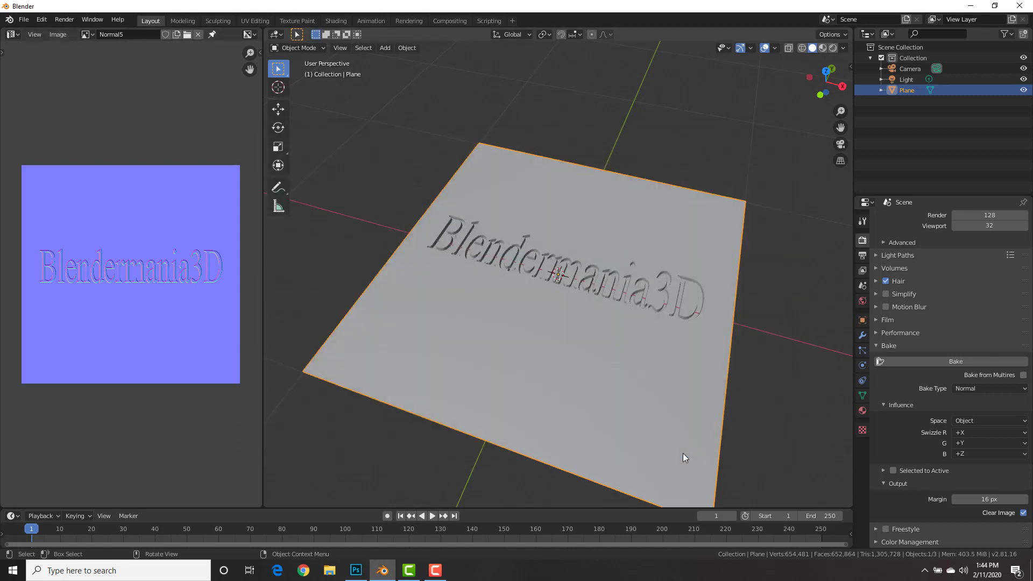
Step: Start a new General file
{"action": "left_click", "coordinate": [24, 20]}
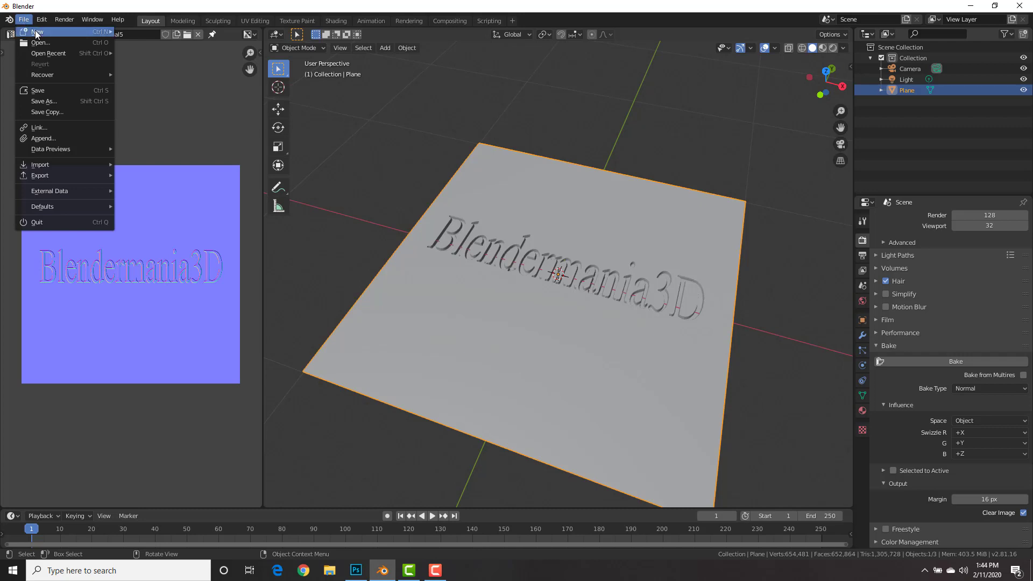
{"action": "mouse_move", "coordinate": [34, 30]}
{"action": "left_click", "coordinate": [149, 34]}
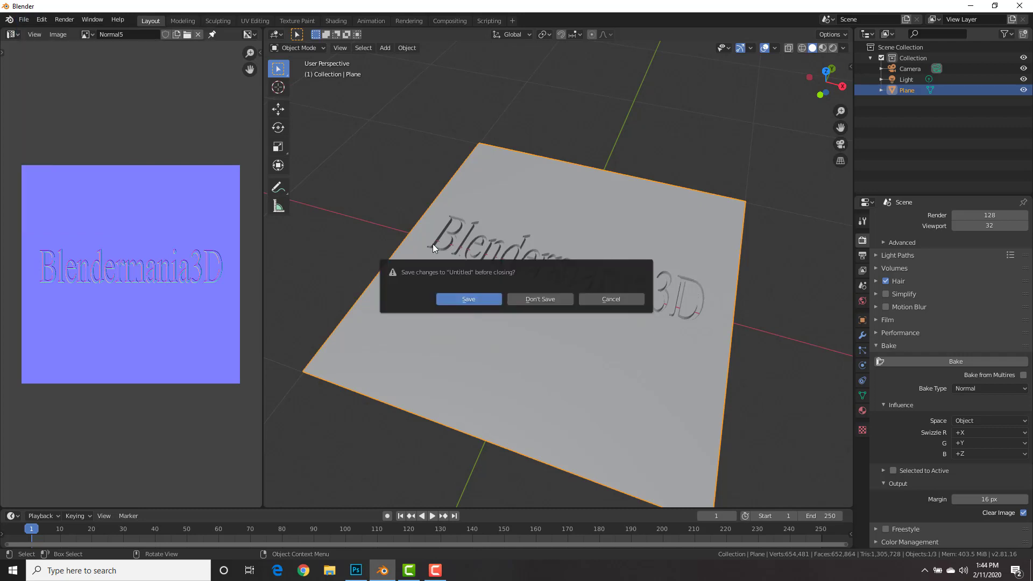
Step: Discard the old scene without saving, delete the default cube and add a plane
{"action": "left_click", "coordinate": [540, 298]}
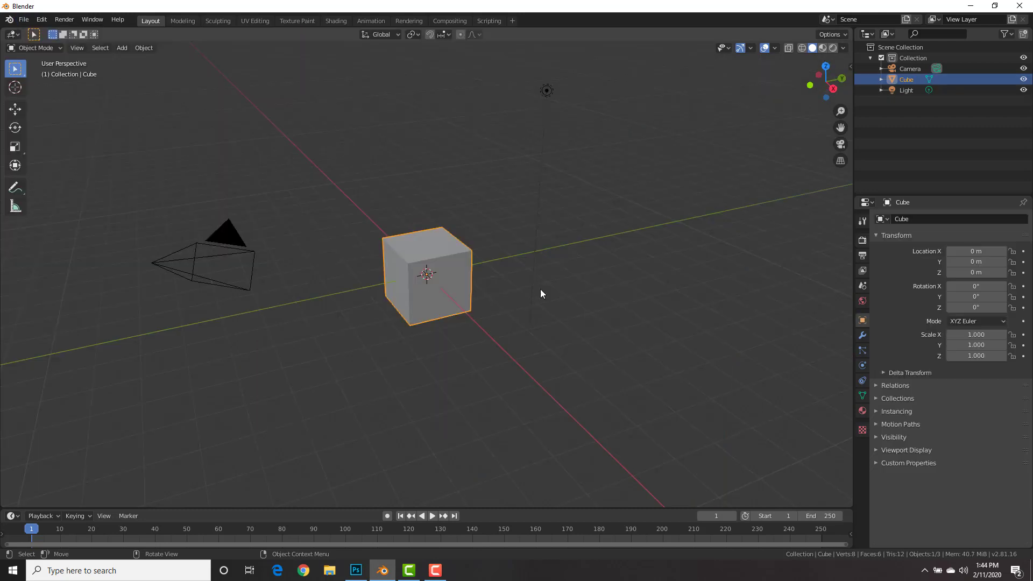
{"action": "key", "text": "x"}
{"action": "left_click", "coordinate": [469, 248]}
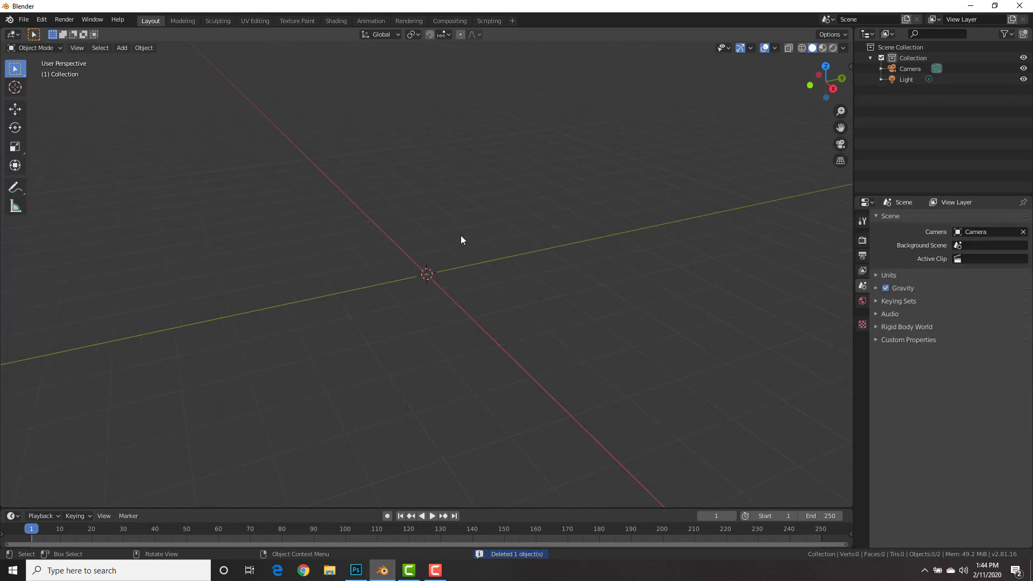
{"action": "key", "text": "shift+a"}
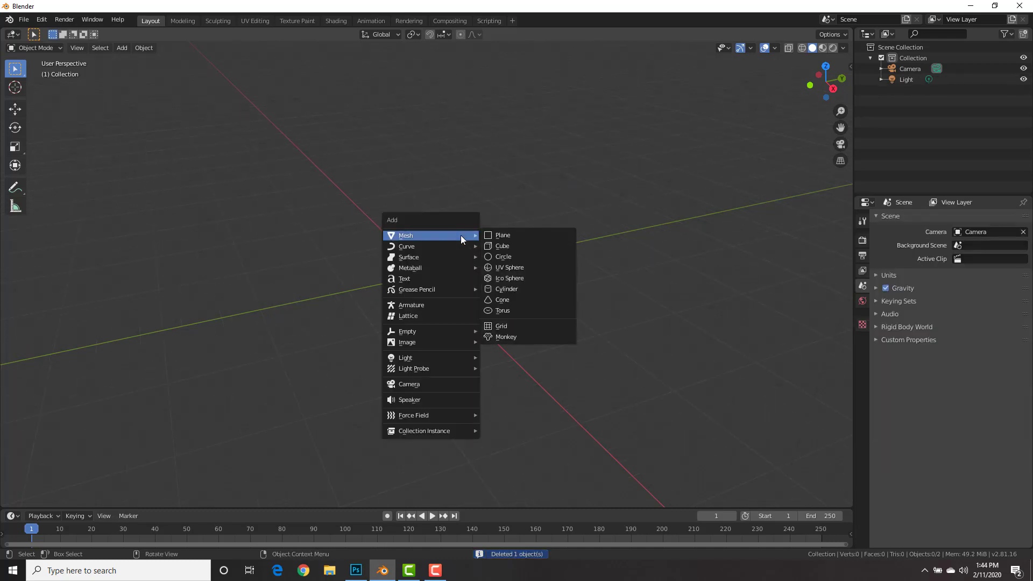
{"action": "left_click", "coordinate": [521, 234]}
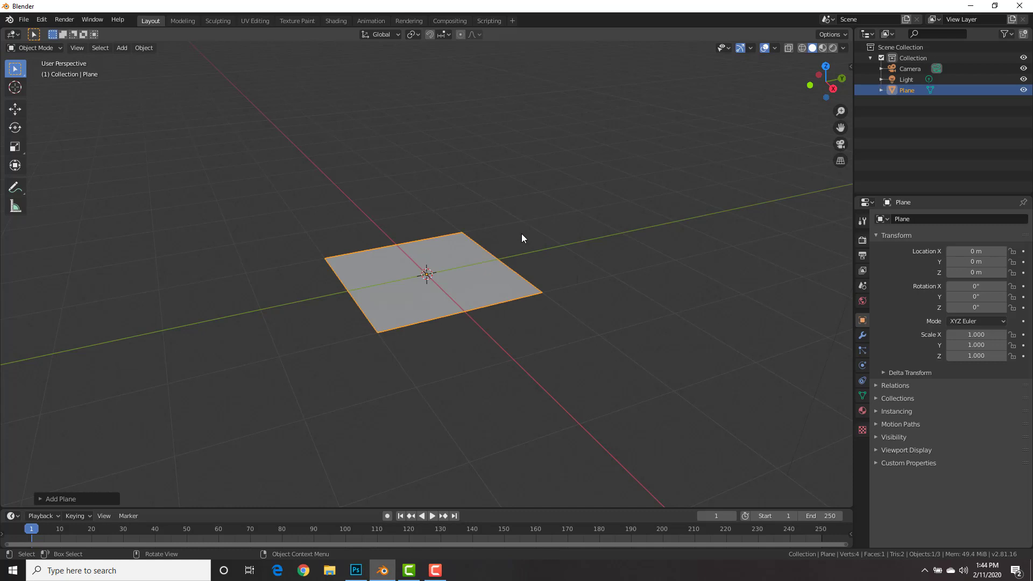
{"action": "middle_click_drag", "start_coordinate": [425, 252], "coordinate": [473, 282]}
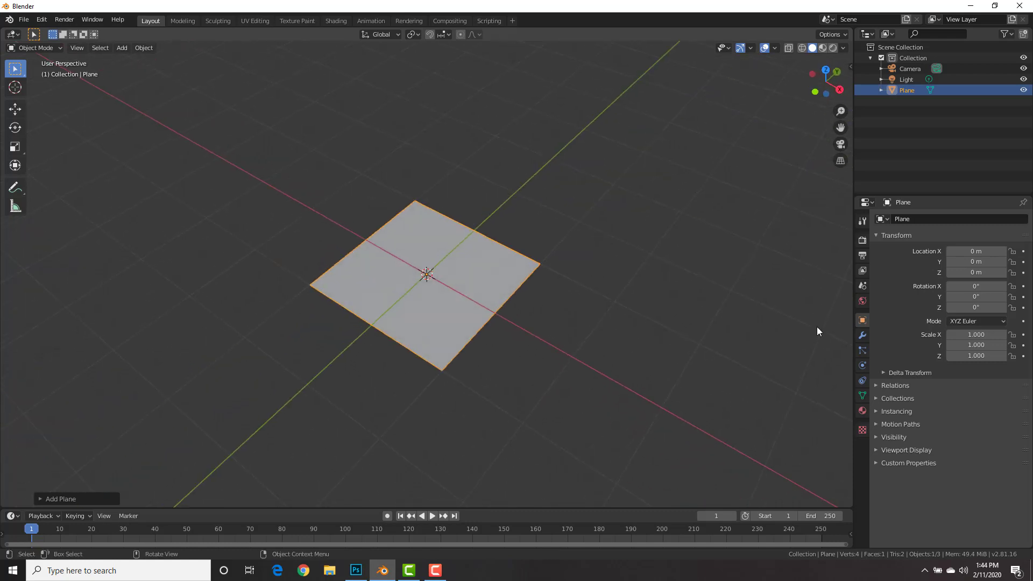
Step: Give the plane a new orange material and split the 3D view side by side
{"action": "left_click", "coordinate": [863, 410]}
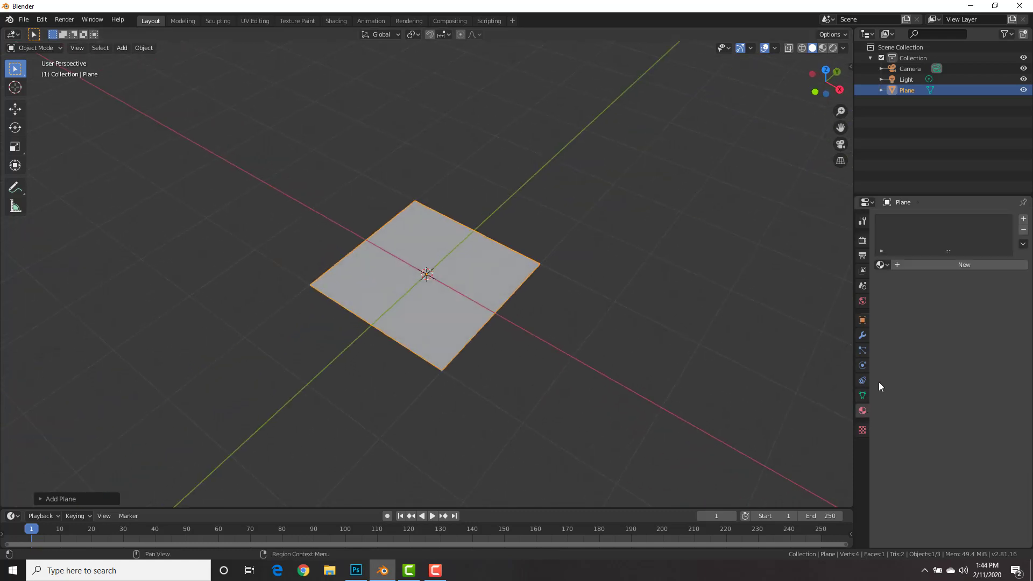
{"action": "left_click", "coordinate": [943, 266]}
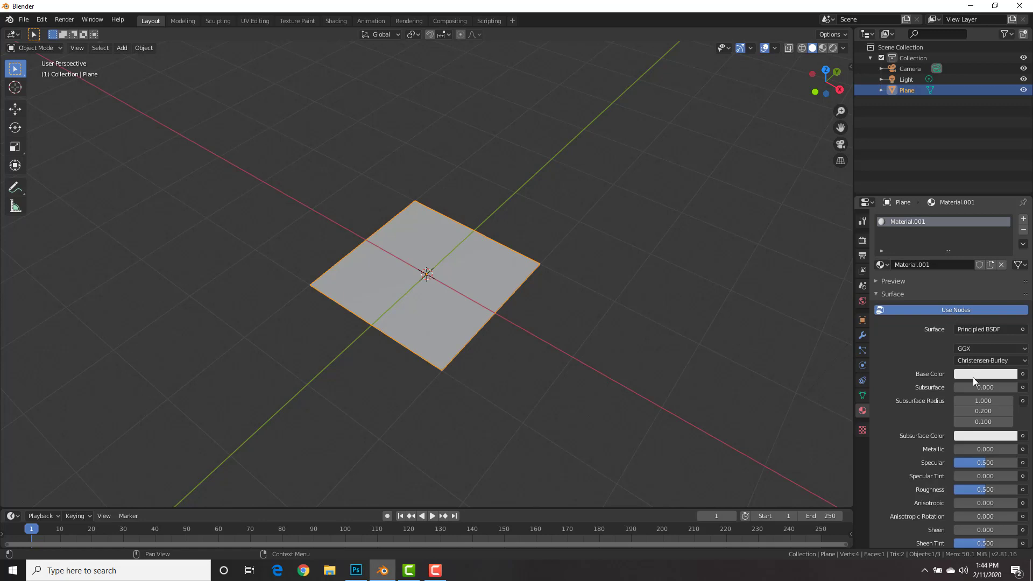
{"action": "left_click", "coordinate": [973, 374]}
{"action": "left_click_drag", "start_coordinate": [951, 268], "coordinate": [947, 280]}
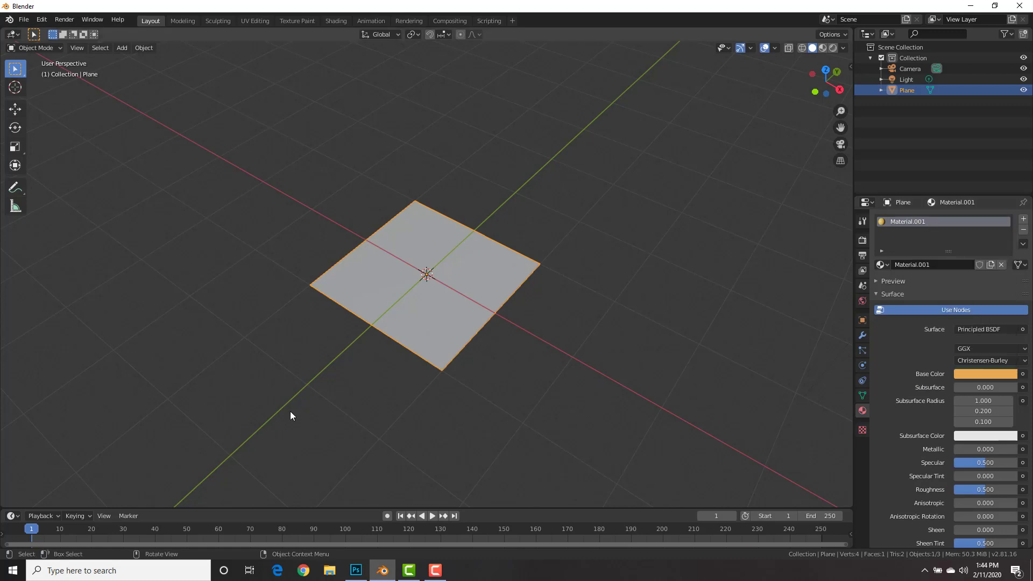
{"action": "left_click_drag", "start_coordinate": [2, 503], "coordinate": [232, 487]}
Step: Turn the left view into a Shader Editor showing the material nodes
{"action": "left_click", "coordinate": [12, 35]}
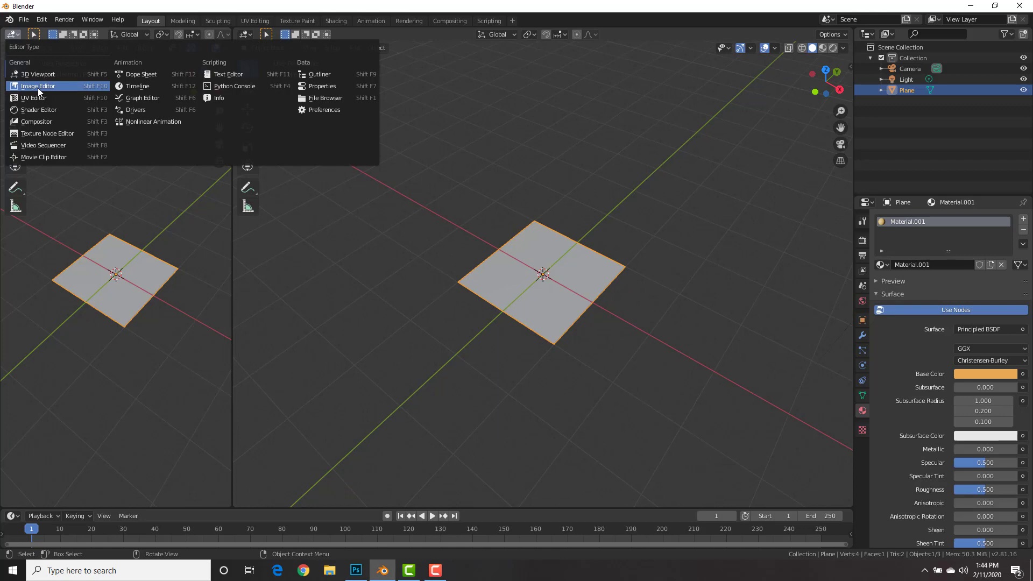
{"action": "left_click", "coordinate": [38, 109]}
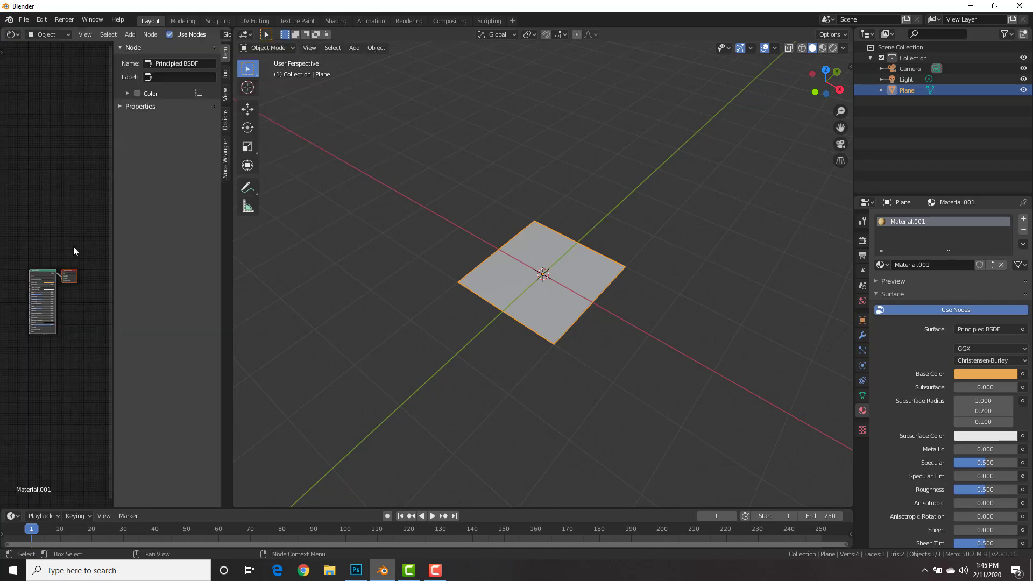
{"action": "key", "text": "n"}
{"action": "scroll", "coordinate": [85, 334], "scroll_direction": "up", "scroll_amount": 5}
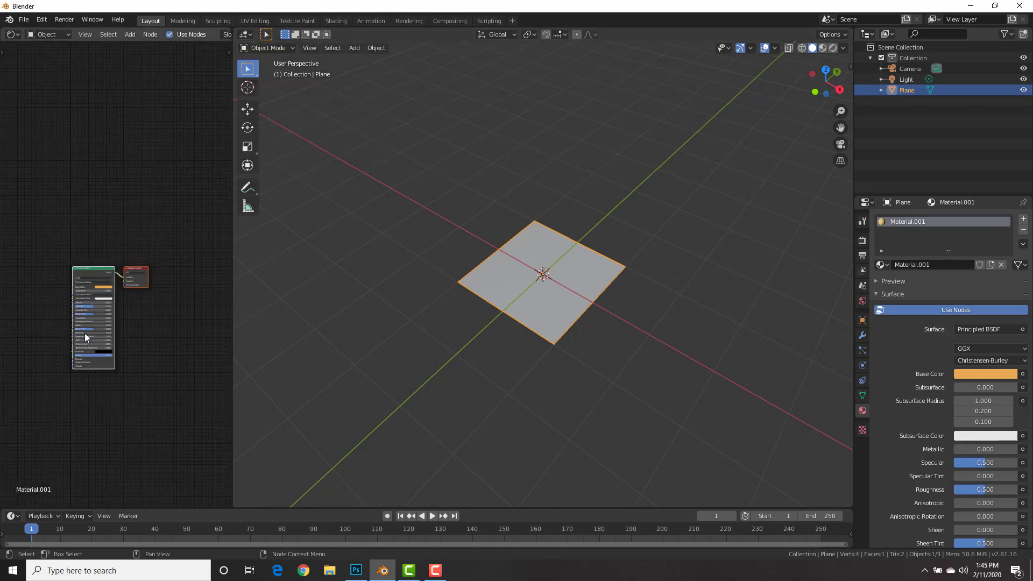
{"action": "middle_click_drag", "start_coordinate": [70, 347], "coordinate": [183, 266]}
Step: Add an Image Texture node and load EngravingTut2.png from the How to Make Engraving folder
{"action": "key", "text": "shift+a"}
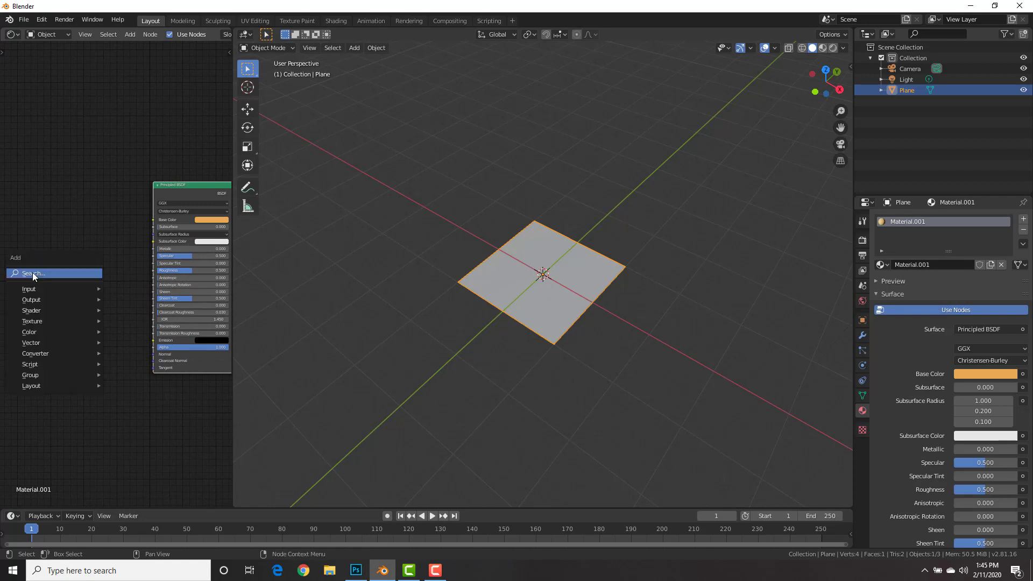
{"action": "mouse_move", "coordinate": [38, 321]}
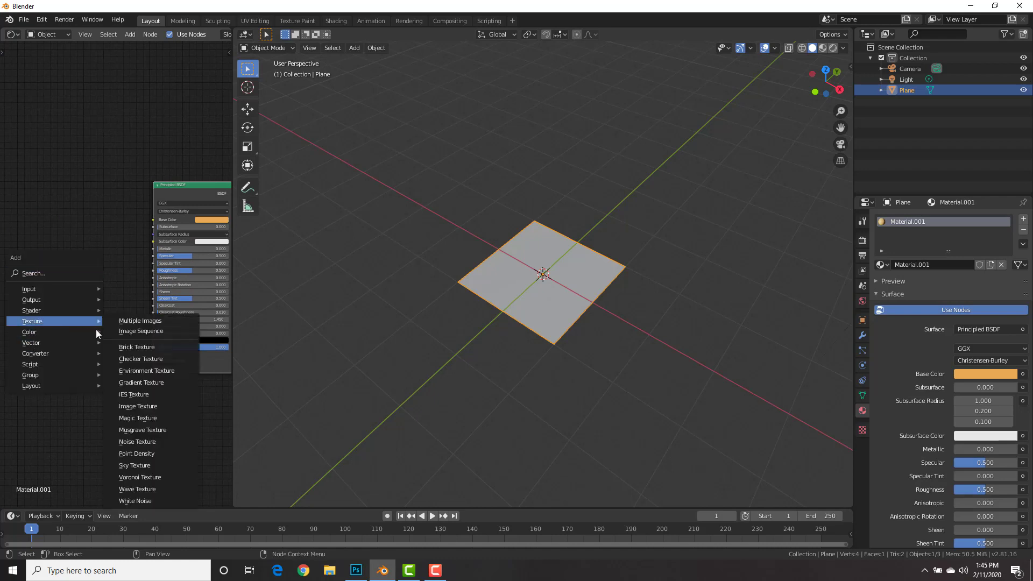
{"action": "left_click", "coordinate": [141, 407]}
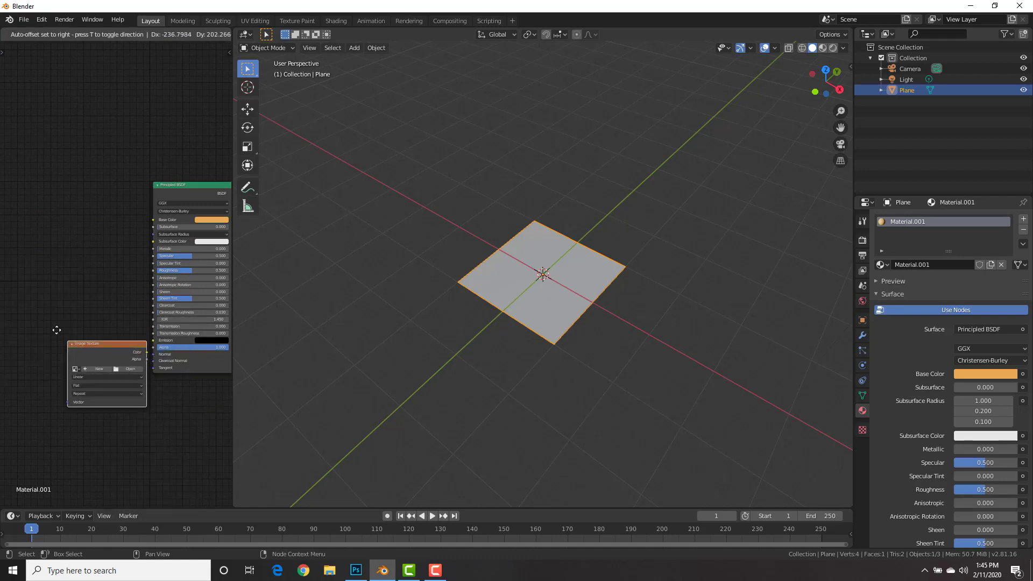
{"action": "left_click", "coordinate": [228, 317]}
{"action": "middle_click_drag", "start_coordinate": [89, 343], "coordinate": [149, 310]}
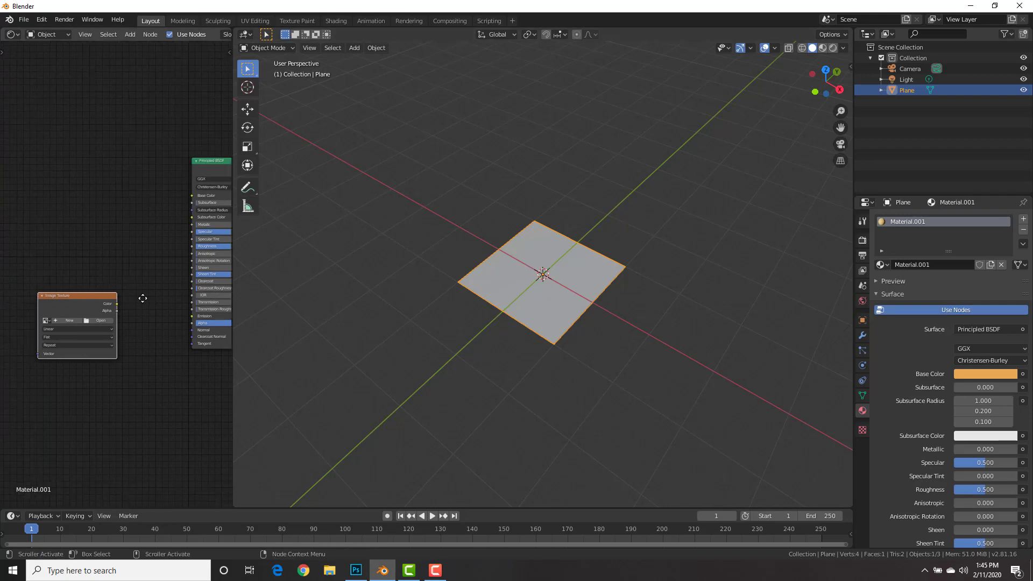
{"action": "left_click", "coordinate": [109, 320]}
{"action": "left_click", "coordinate": [308, 296]}
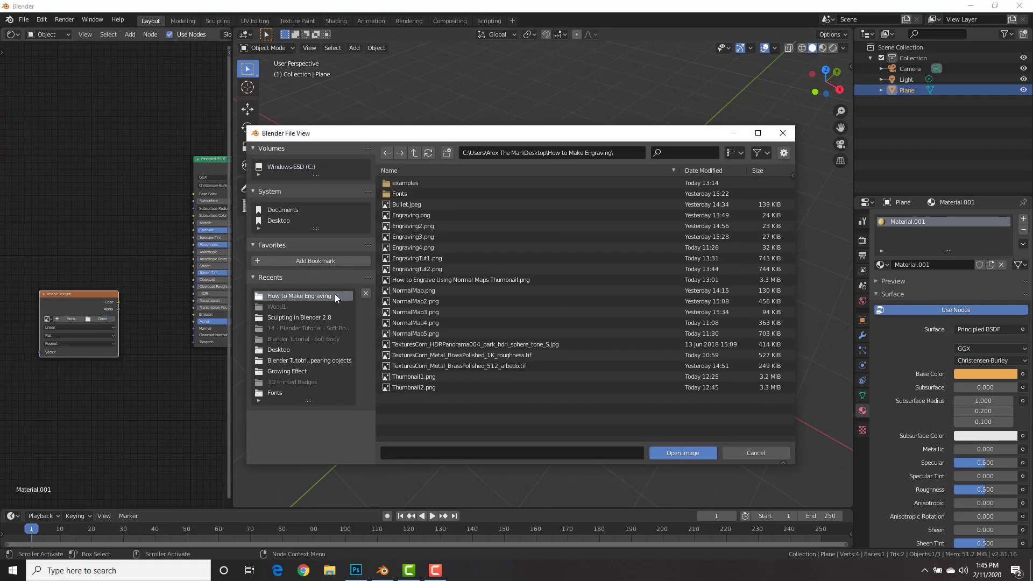
{"action": "double_click", "coordinate": [419, 270]}
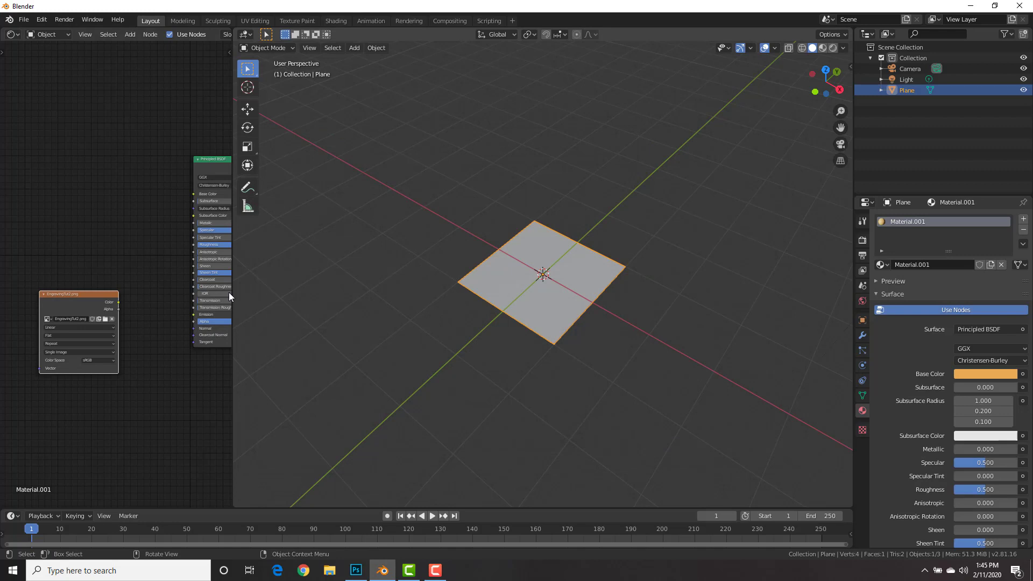
{"action": "middle_click_drag", "start_coordinate": [135, 260], "coordinate": [115, 212]}
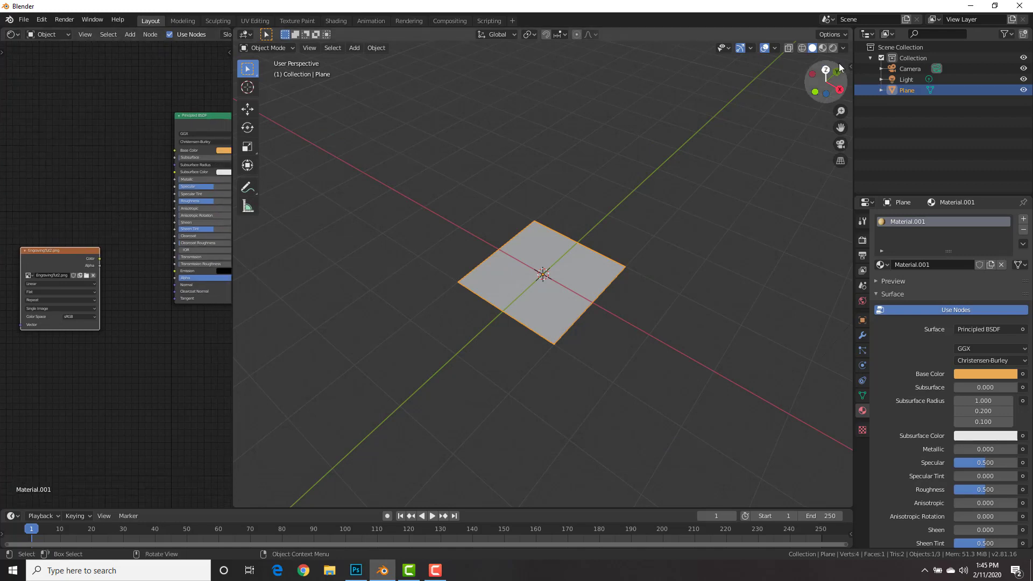
Step: Switch to Rendered shading and connect the image Color to the Principled BSDF Normal input
{"action": "left_click", "coordinate": [834, 49]}
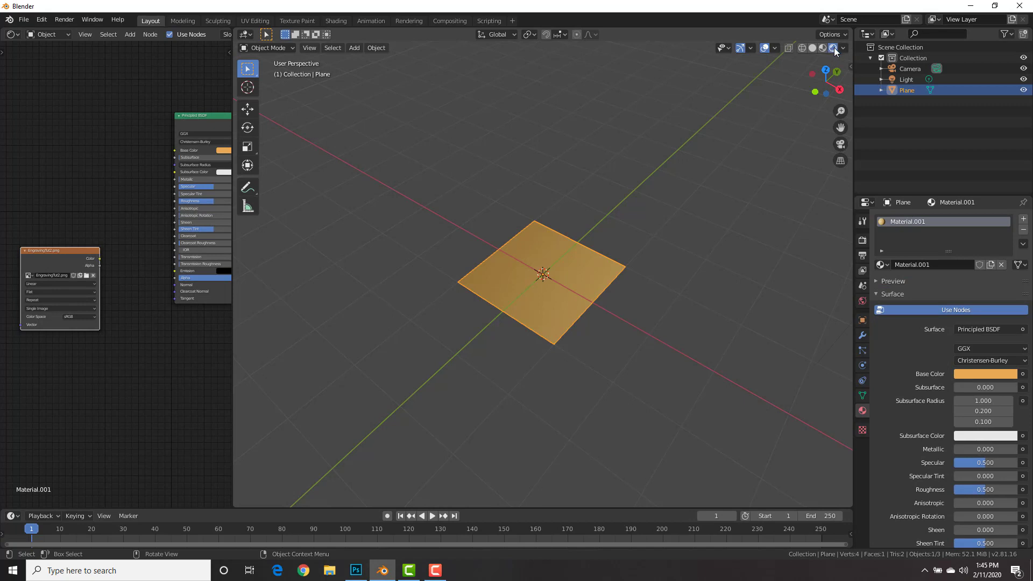
{"action": "scroll", "coordinate": [592, 236], "scroll_direction": "up", "scroll_amount": 3}
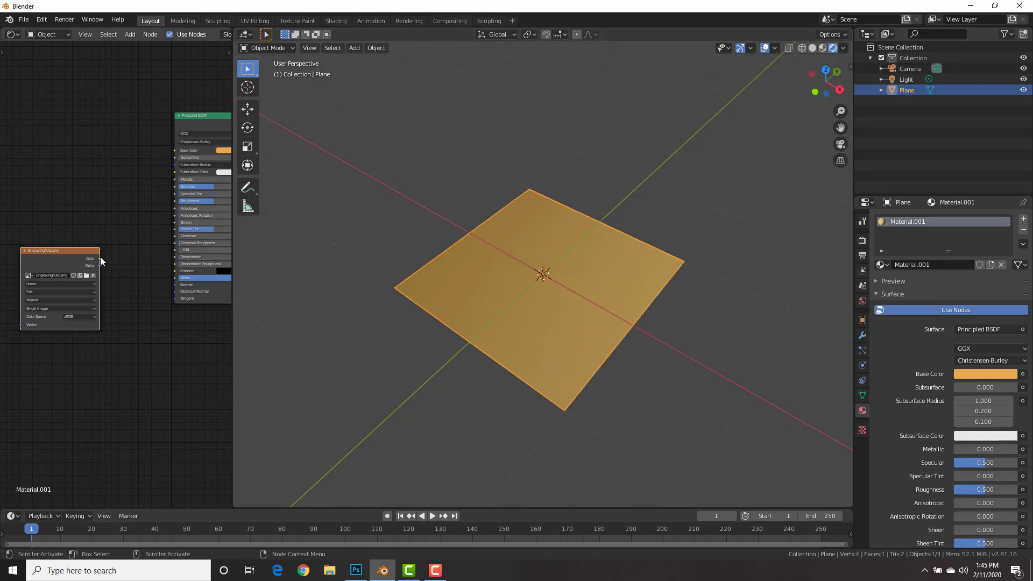
{"action": "left_click_drag", "start_coordinate": [101, 259], "coordinate": [175, 284]}
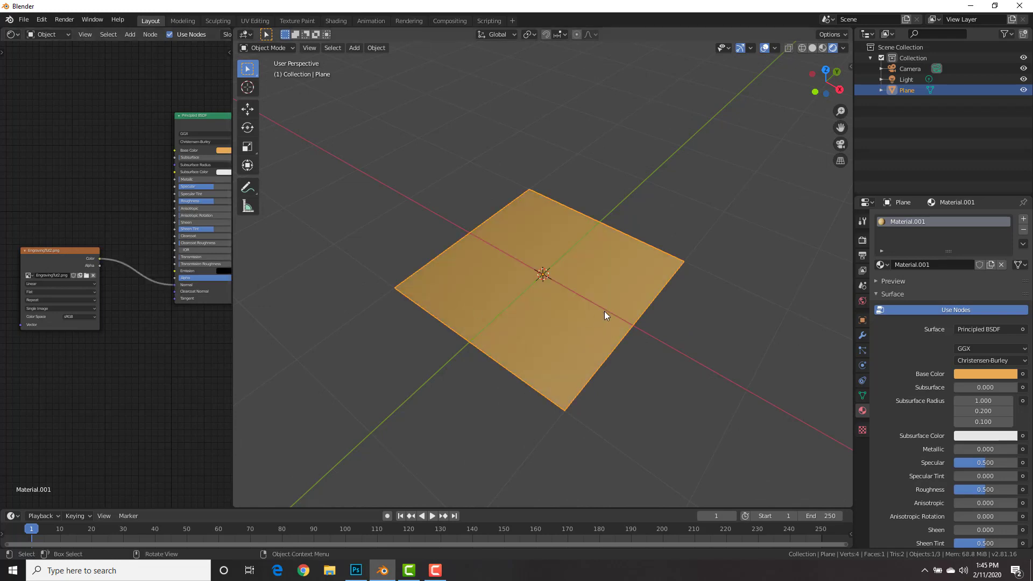
{"action": "scroll", "coordinate": [619, 296], "scroll_direction": "up", "scroll_amount": 3}
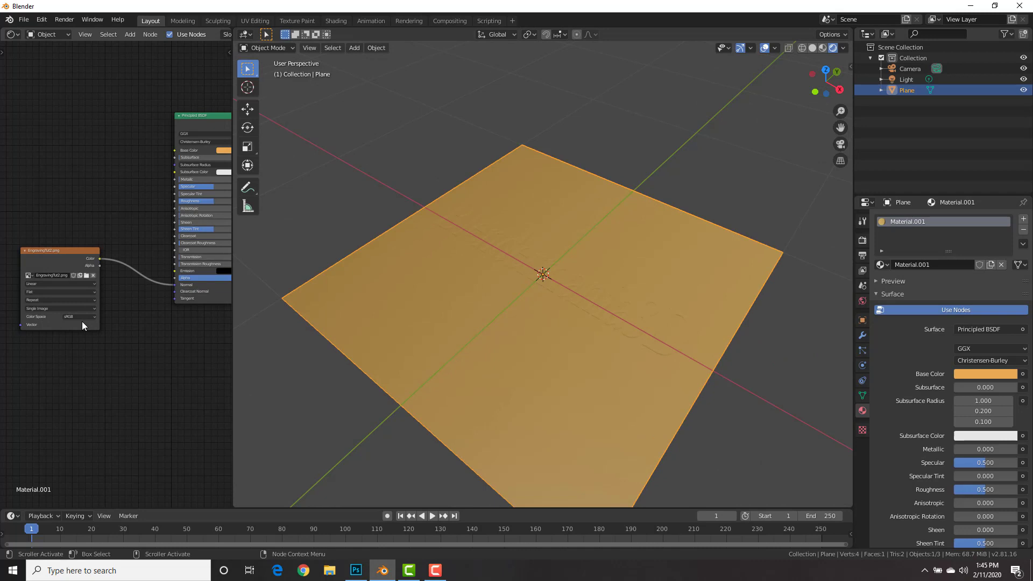
{"action": "key", "text": "shift+a"}
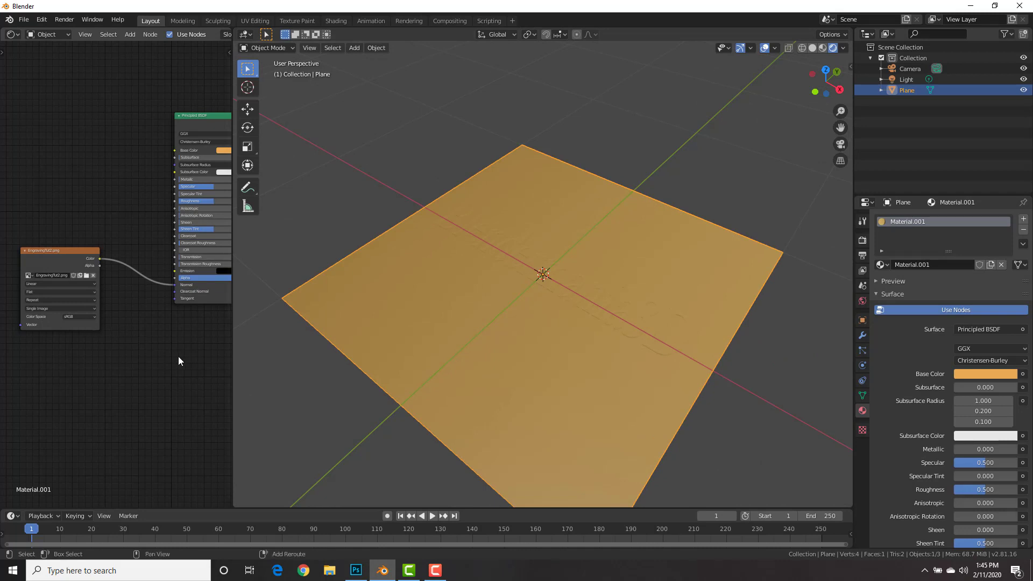
Step: Insert a Normal Map node between the engraving image and the shader
{"action": "mouse_move", "coordinate": [178, 356]}
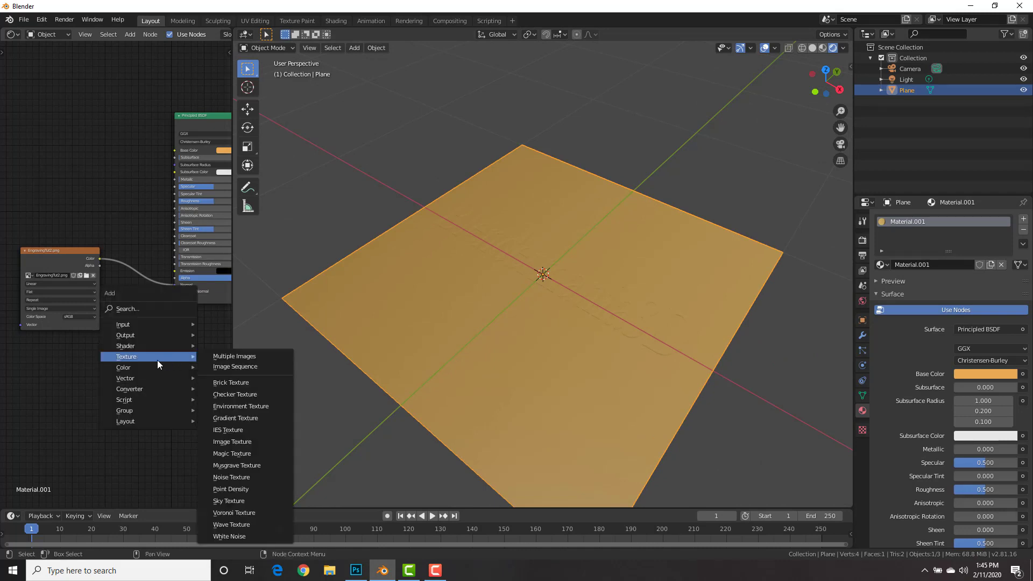
{"action": "mouse_move", "coordinate": [155, 378]}
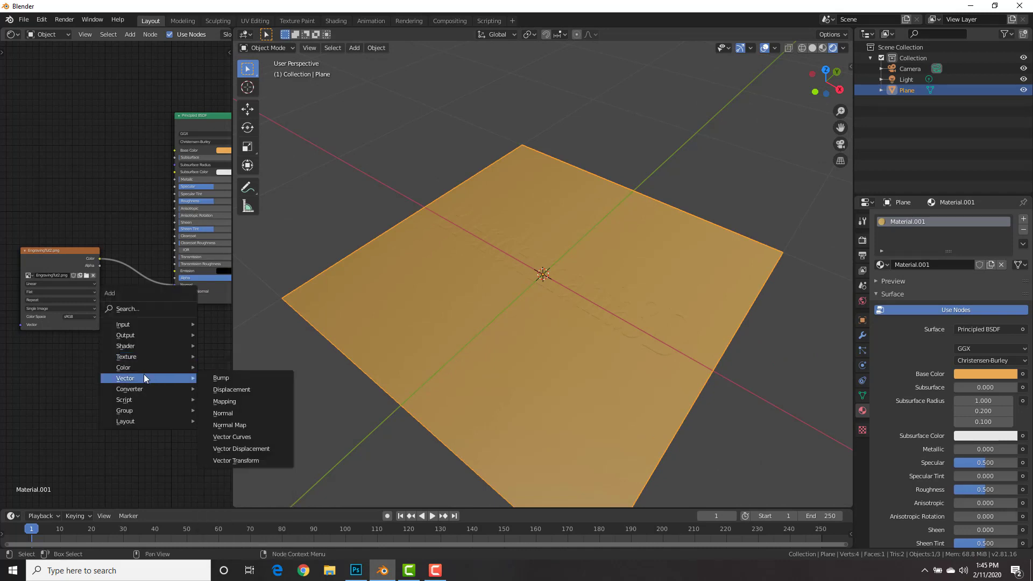
{"action": "left_click", "coordinate": [224, 425]}
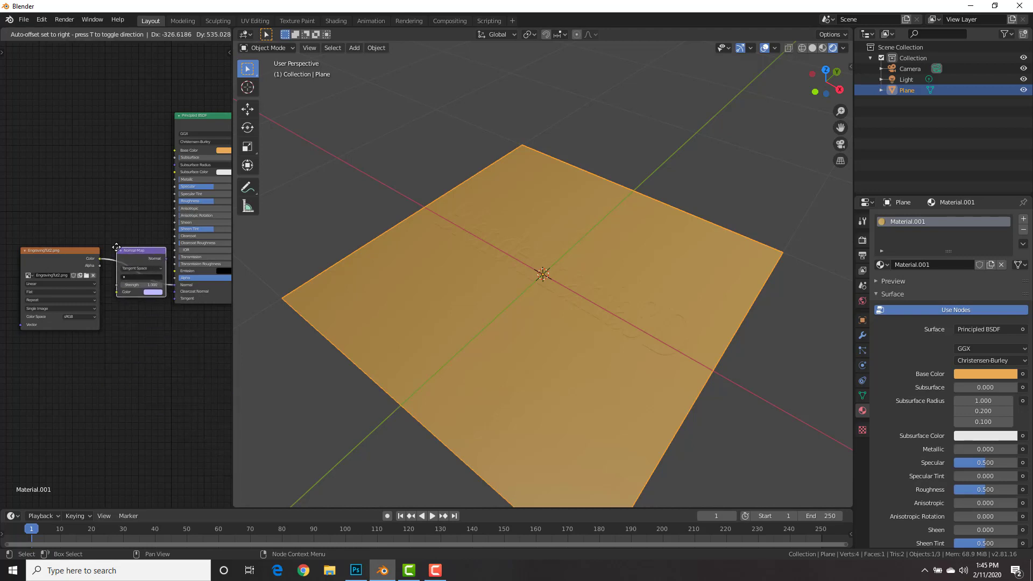
{"action": "left_click", "coordinate": [117, 247]}
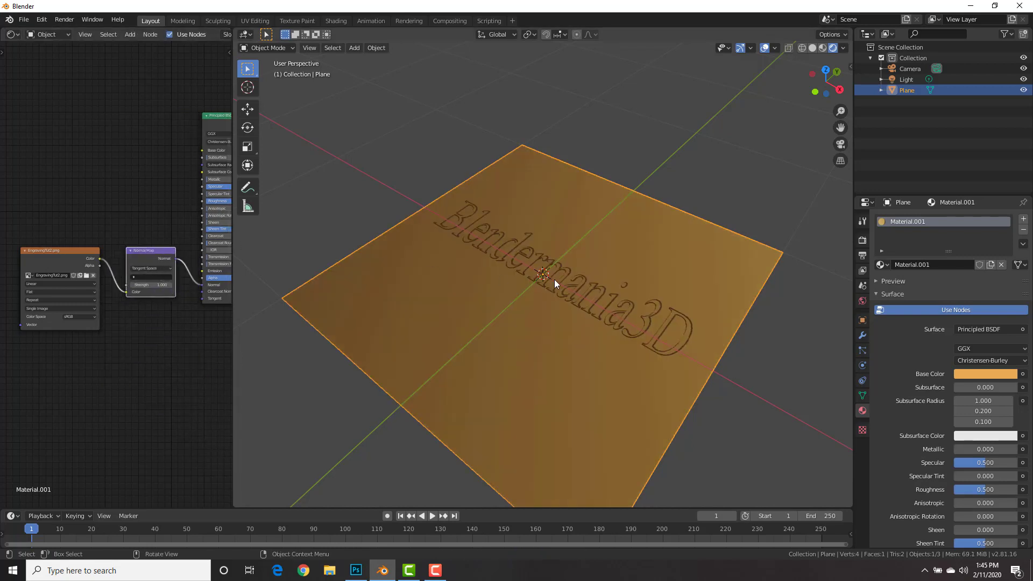
{"action": "middle_click_drag", "start_coordinate": [590, 215], "coordinate": [606, 248]}
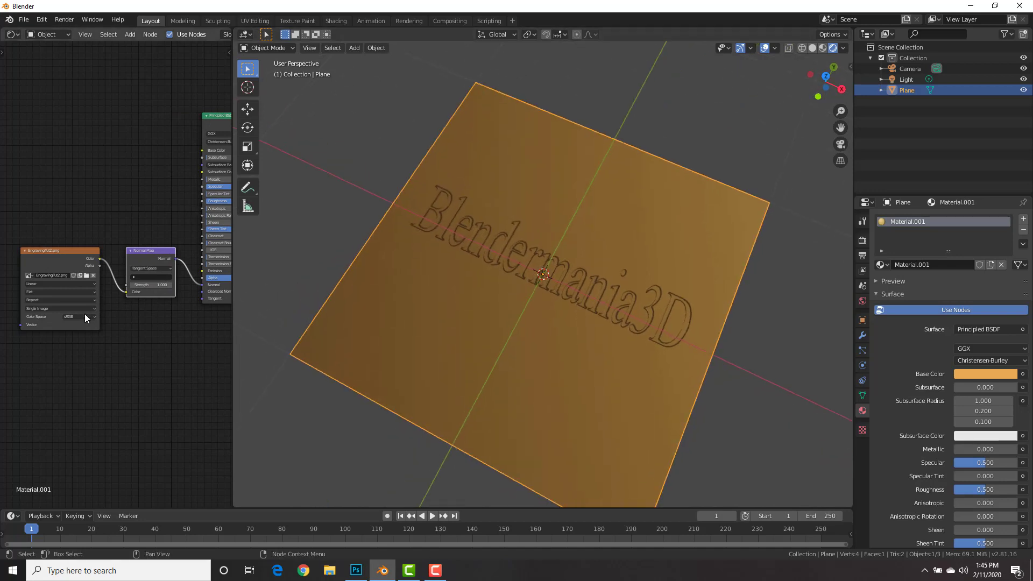
{"action": "scroll", "coordinate": [86, 317], "scroll_direction": "up", "scroll_amount": 2}
{"action": "middle_click_drag", "start_coordinate": [91, 321], "coordinate": [157, 283]}
Step: Set the image texture's Color Space to Non-Color and rearrange the nodes
{"action": "left_click", "coordinate": [144, 291]}
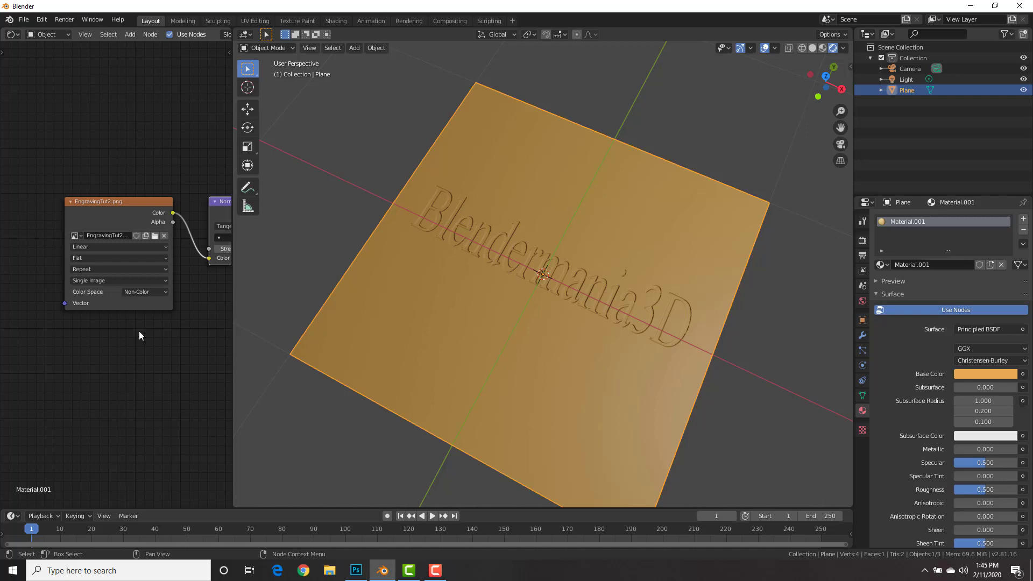
{"action": "left_click_drag", "start_coordinate": [135, 205], "coordinate": [97, 211]}
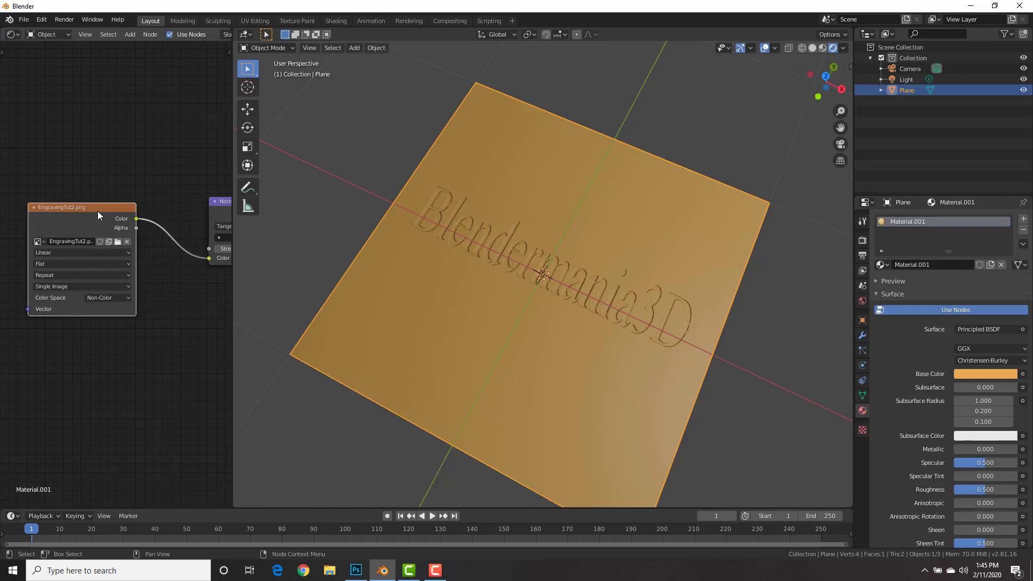
{"action": "middle_click_drag", "start_coordinate": [654, 296], "coordinate": [655, 273]}
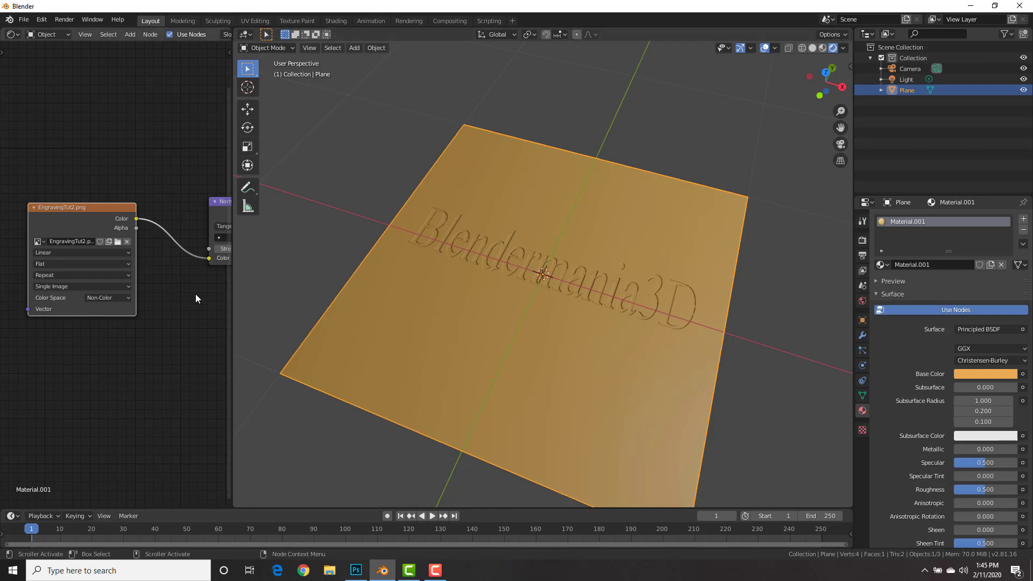
{"action": "middle_click_drag", "start_coordinate": [195, 293], "coordinate": [97, 315]}
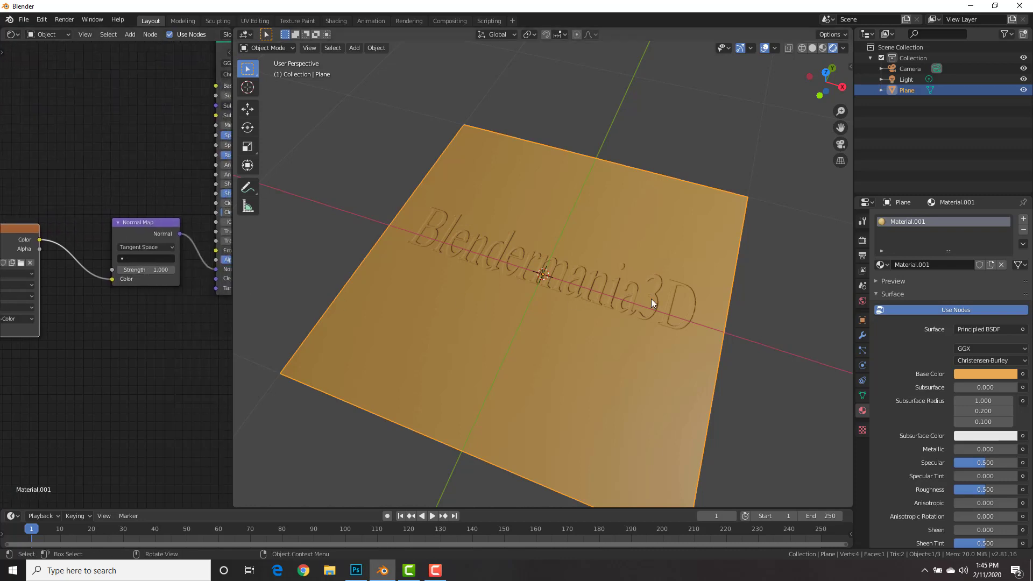
{"action": "key", "text": "Tab"}
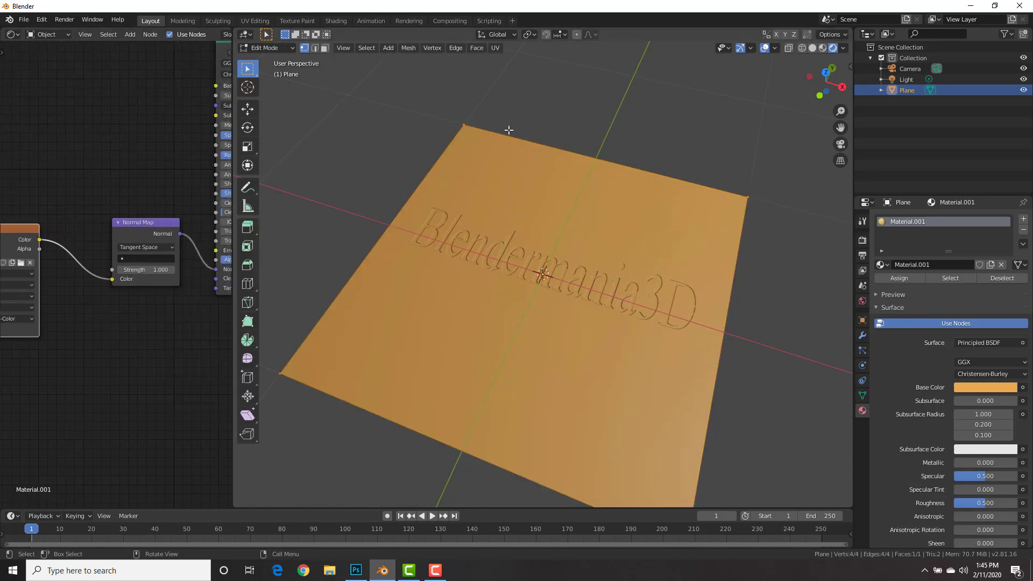
Step: Back in Object Mode, set Normal Map Strength to 10, then lower it to 2.300
{"action": "key", "text": "Tab"}
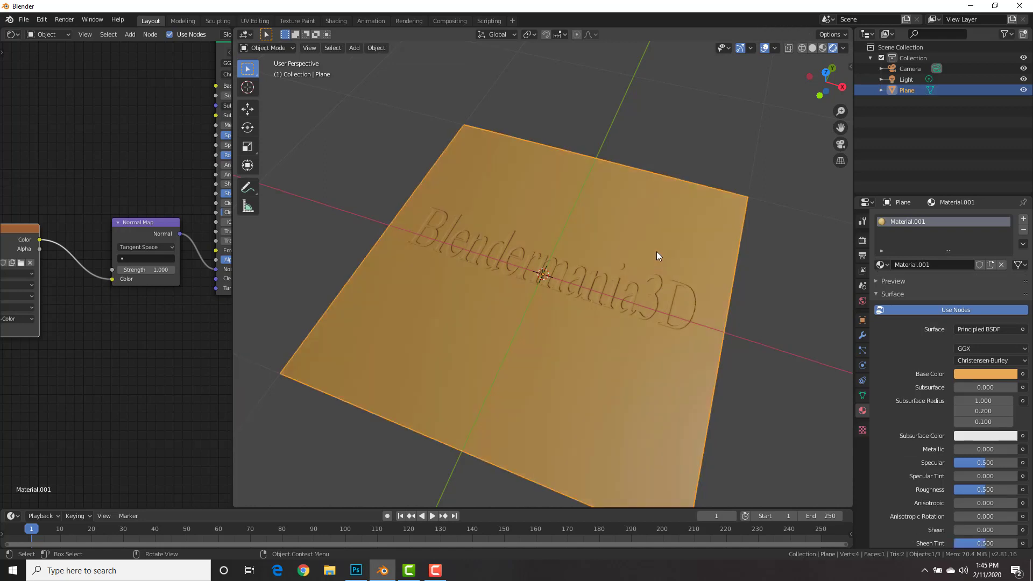
{"action": "scroll", "coordinate": [656, 251], "scroll_direction": "up", "scroll_amount": 4}
{"action": "scroll", "coordinate": [656, 250], "scroll_direction": "down", "scroll_amount": 3}
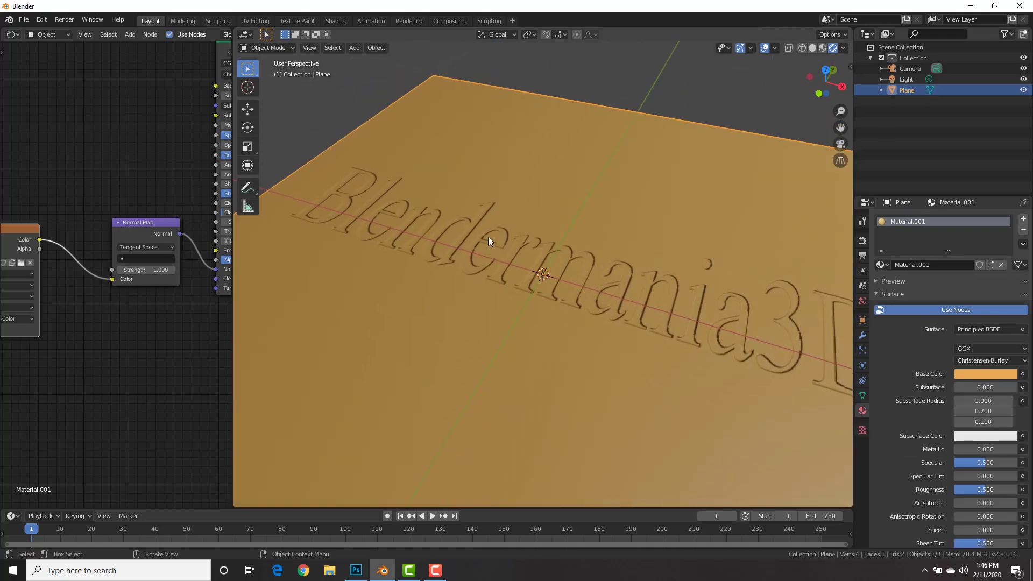
{"action": "left_click", "coordinate": [153, 269]}
{"action": "type", "text": "10"}
{"action": "key", "text": "Return"}
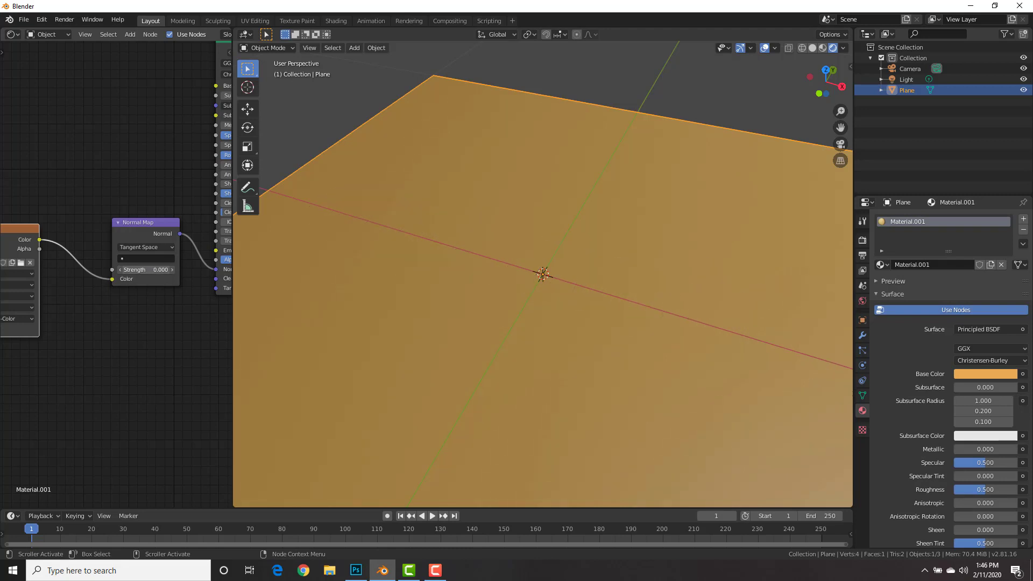
{"action": "left_click_drag", "start_coordinate": [162, 270], "coordinate": [150, 269]}
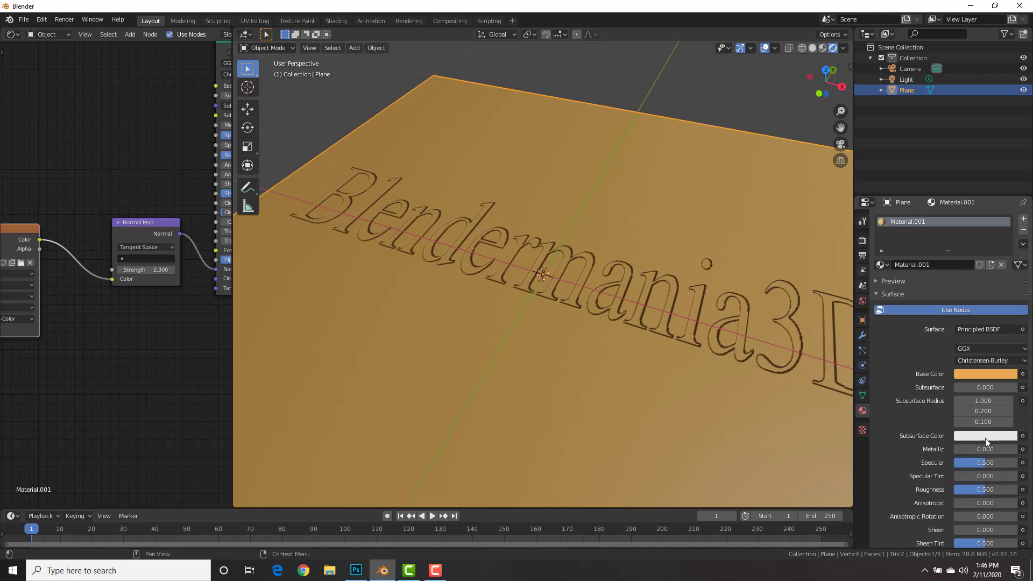
Step: Set Metallic to 1.0, enable Screen Space Reflections, and lower Roughness to 0.192
{"action": "left_click_drag", "start_coordinate": [965, 450], "coordinate": [1022, 450]}
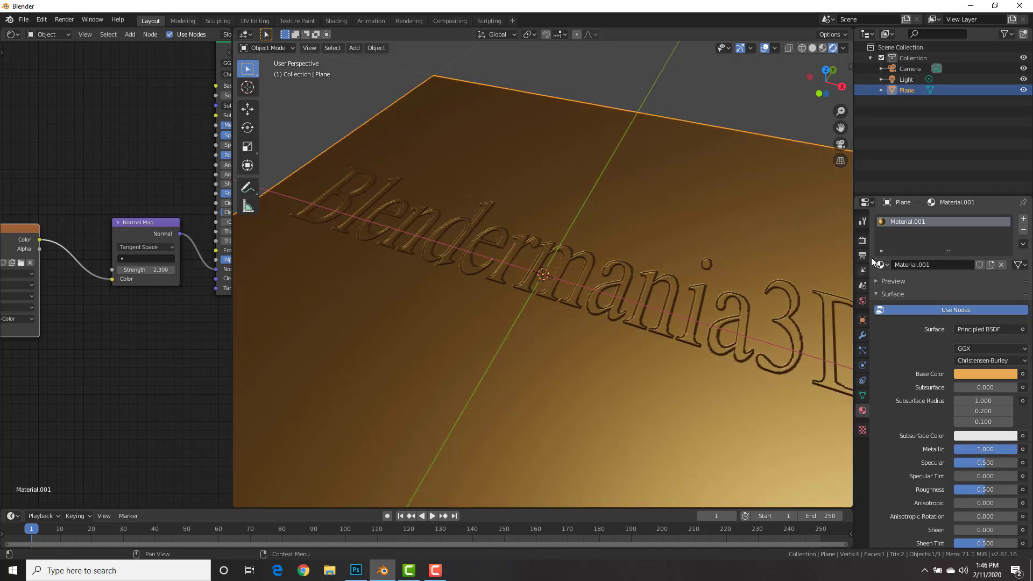
{"action": "left_click", "coordinate": [863, 240]}
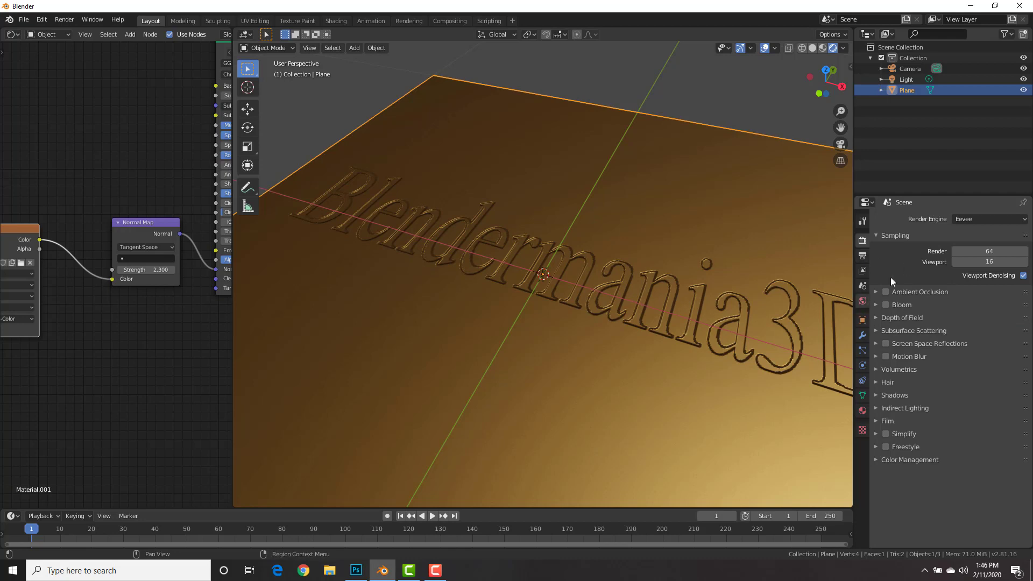
{"action": "left_click", "coordinate": [887, 343]}
{"action": "left_click", "coordinate": [862, 410]}
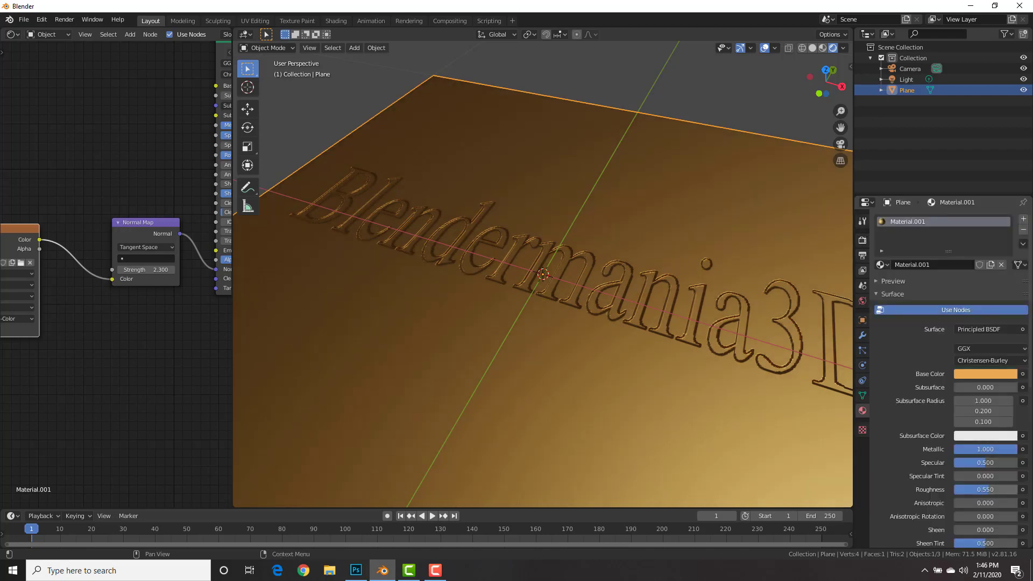
{"action": "mouse_move", "coordinate": [986, 491]}
{"action": "left_mouse_down"}
{"action": "mouse_move", "coordinate": [964, 490]}
{"action": "mouse_move", "coordinate": [975, 491]}
{"action": "left_mouse_up"}
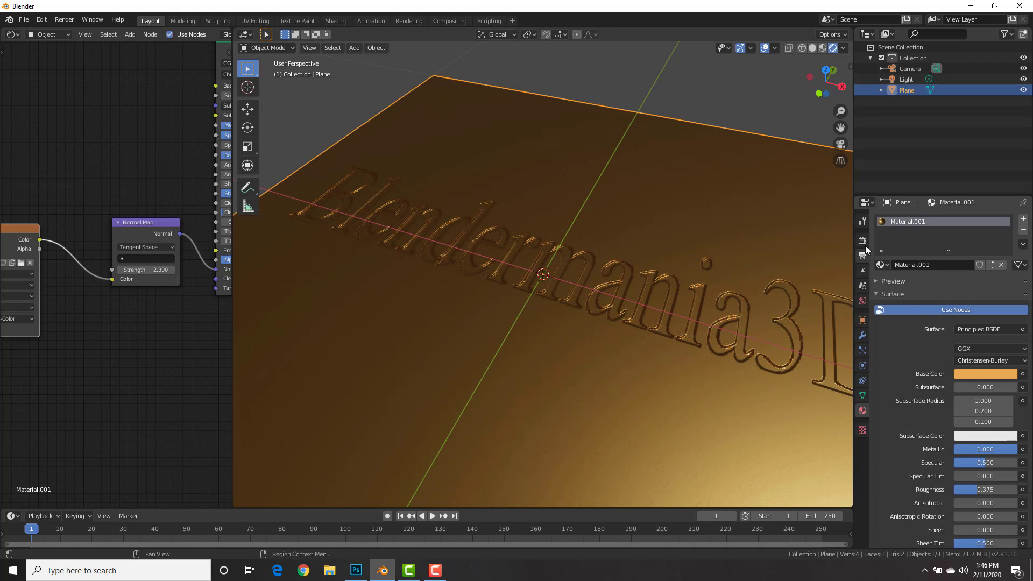
Step: Light the world with an Environment Texture loaded with the park HDR panorama from How to Make Engraving
{"action": "left_click", "coordinate": [863, 301]}
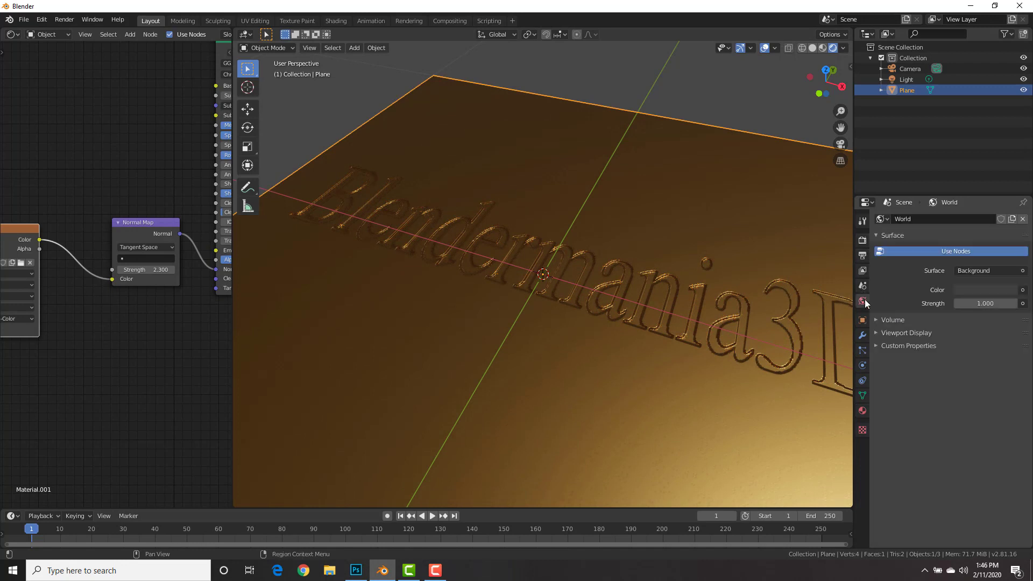
{"action": "left_click", "coordinate": [1023, 291]}
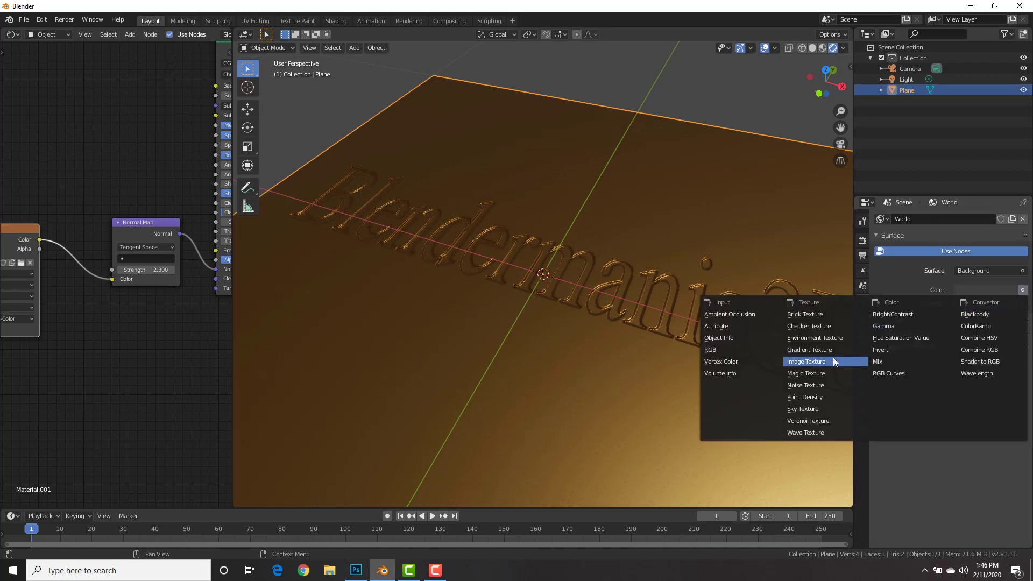
{"action": "left_click", "coordinate": [821, 337]}
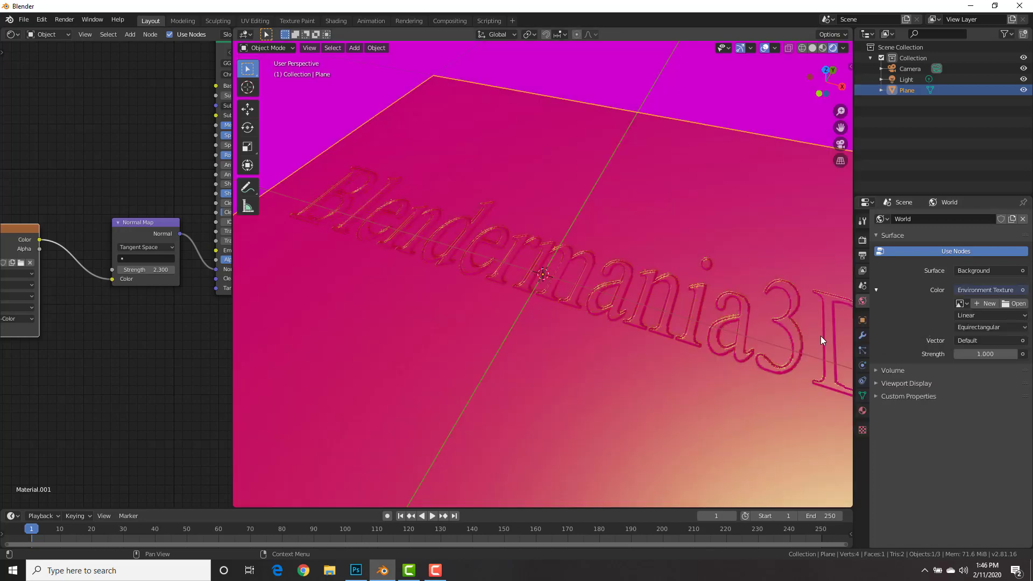
{"action": "left_click", "coordinate": [1016, 305]}
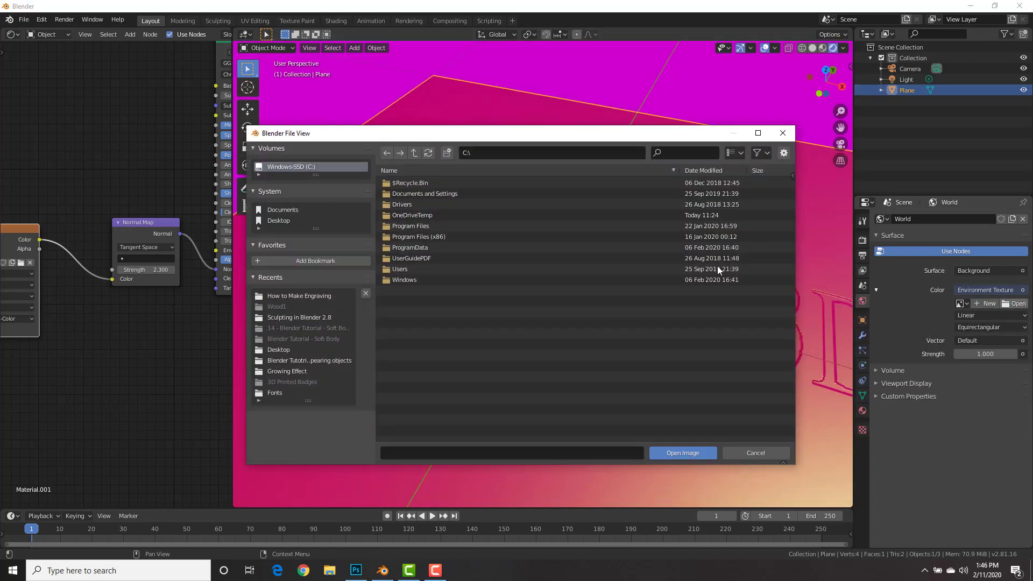
{"action": "left_click", "coordinate": [320, 297]}
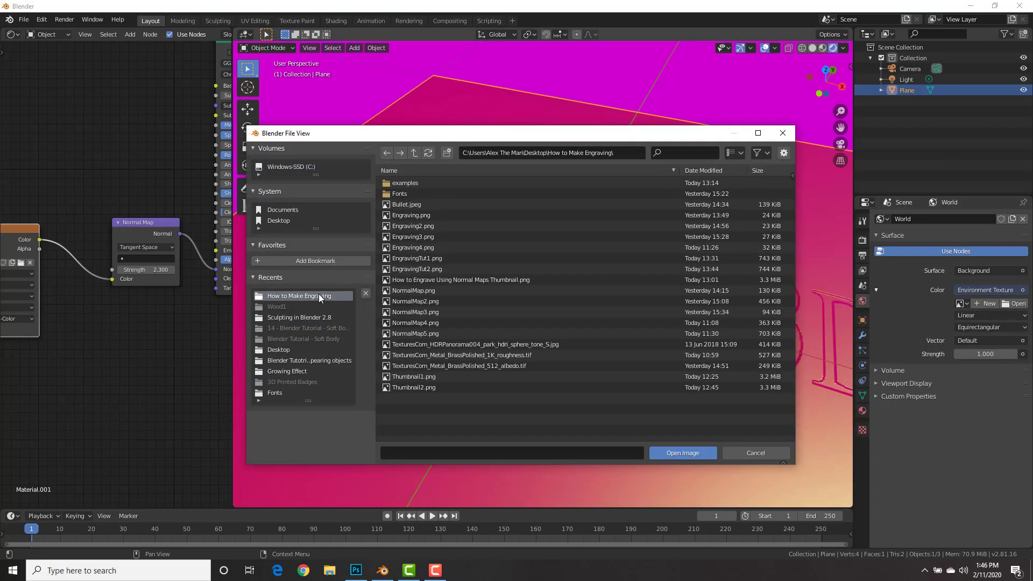
{"action": "double_click", "coordinate": [499, 344]}
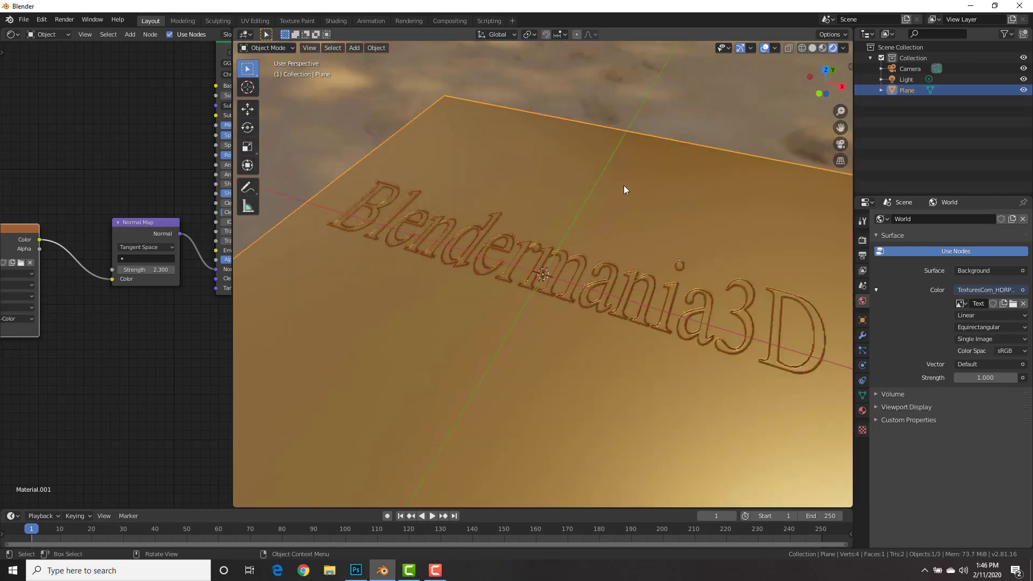
Step: Orbit and zoom to a near-frontal view of the engraved plane, then show the Add menu's Mesh list
{"action": "middle_click_drag", "start_coordinate": [624, 186], "coordinate": [589, 224]}
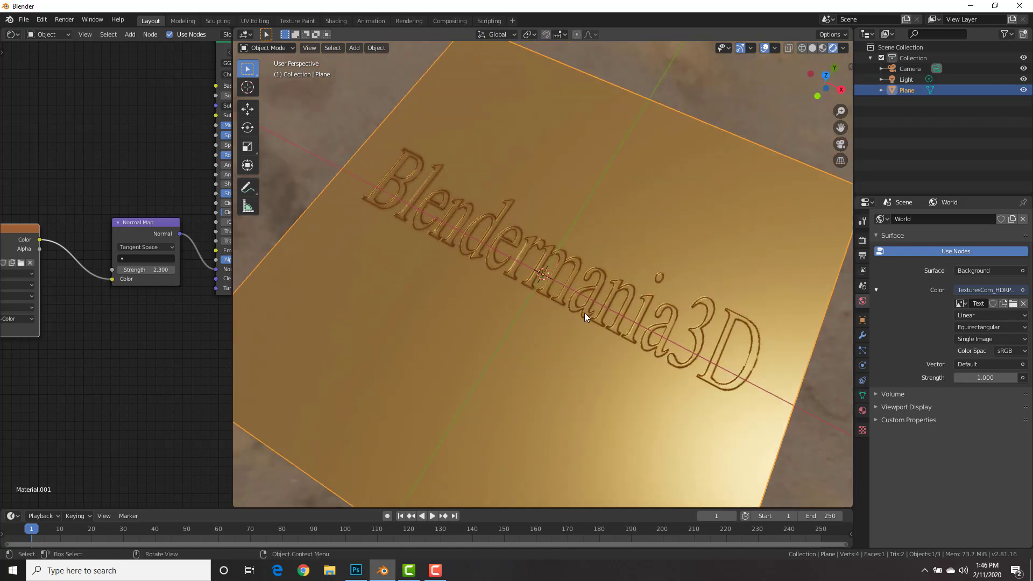
{"action": "scroll", "coordinate": [590, 296], "scroll_direction": "down", "scroll_amount": 4}
{"action": "middle_click_drag", "start_coordinate": [592, 279], "coordinate": [556, 301]}
{"action": "scroll", "coordinate": [597, 247], "scroll_direction": "up", "scroll_amount": 5}
{"action": "scroll", "coordinate": [596, 247], "scroll_direction": "up", "scroll_amount": 2}
{"action": "scroll", "coordinate": [572, 258], "scroll_direction": "down", "scroll_amount": 2}
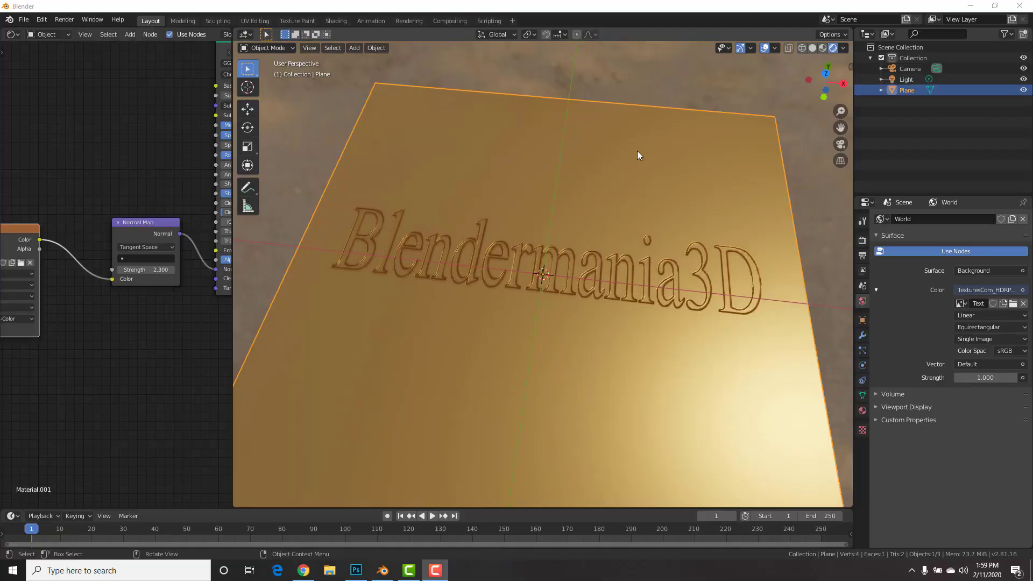
{"action": "scroll", "coordinate": [639, 183], "scroll_direction": "down", "scroll_amount": 7}
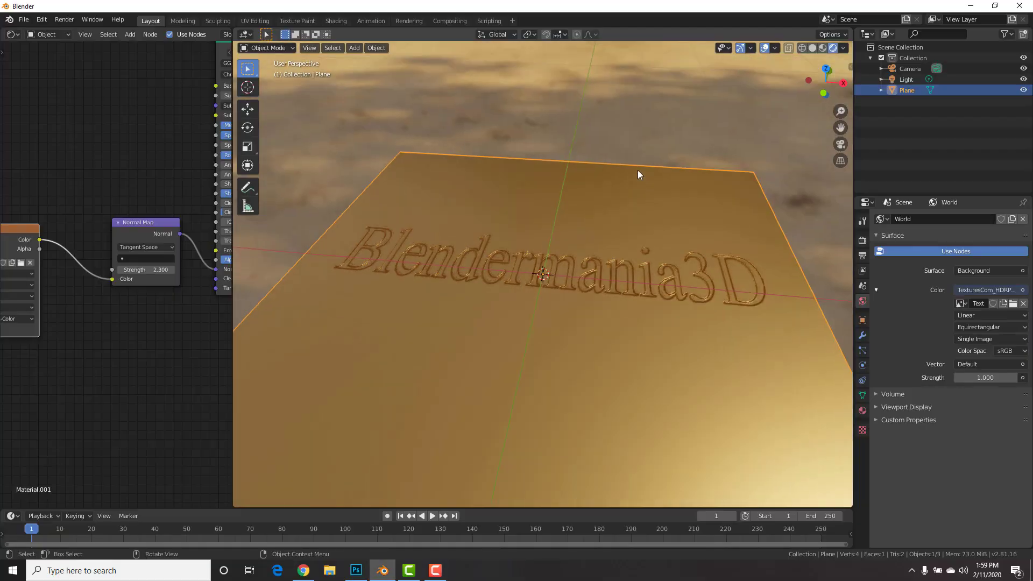
{"action": "scroll", "coordinate": [605, 222], "scroll_direction": "up", "scroll_amount": 2}
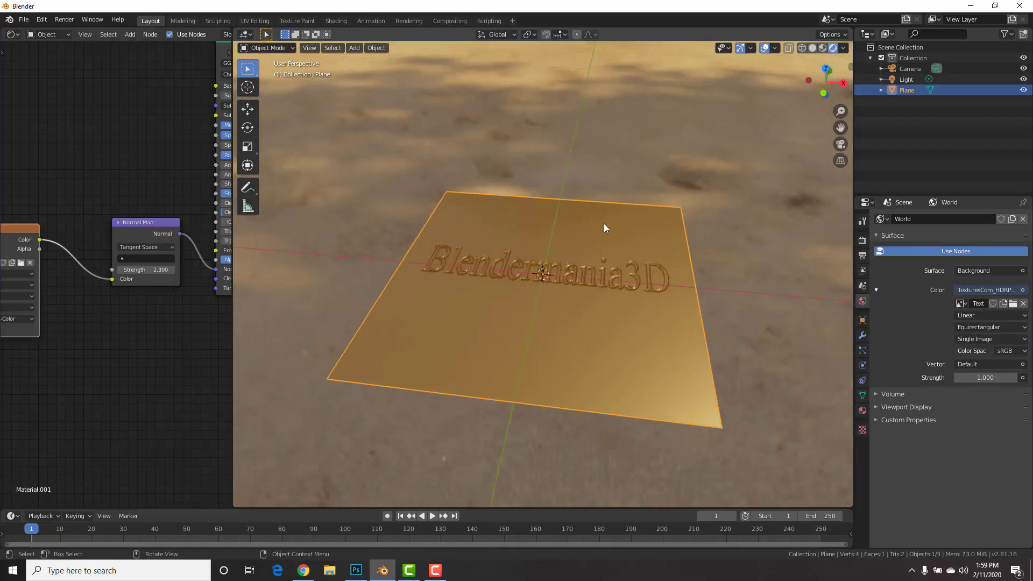
{"action": "key", "text": "shift+a"}
{"action": "mouse_move", "coordinate": [564, 276]}
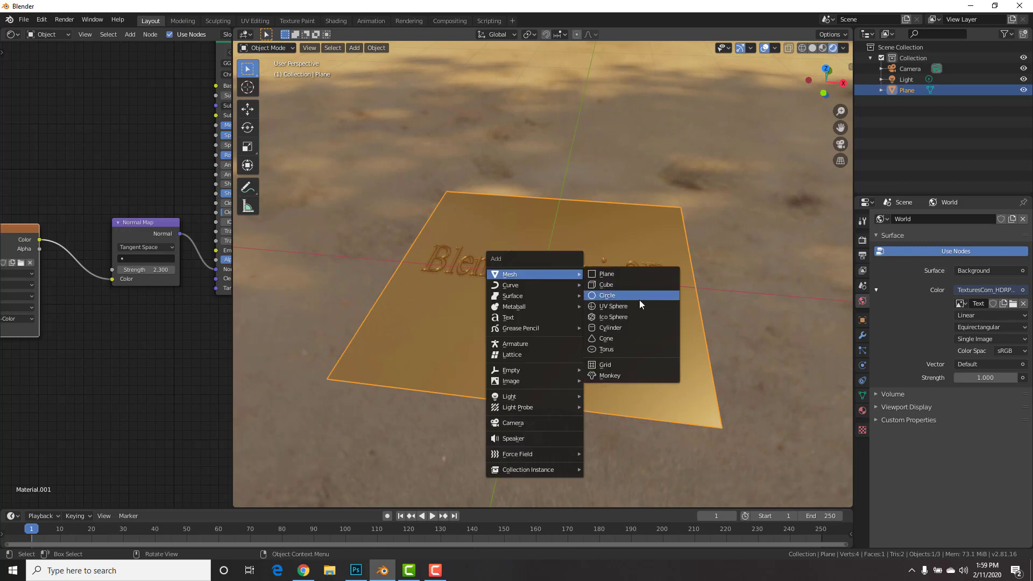
Step: Add a UV sphere, move it along X beside the plane, and shade it smooth
{"action": "left_click", "coordinate": [615, 305]}
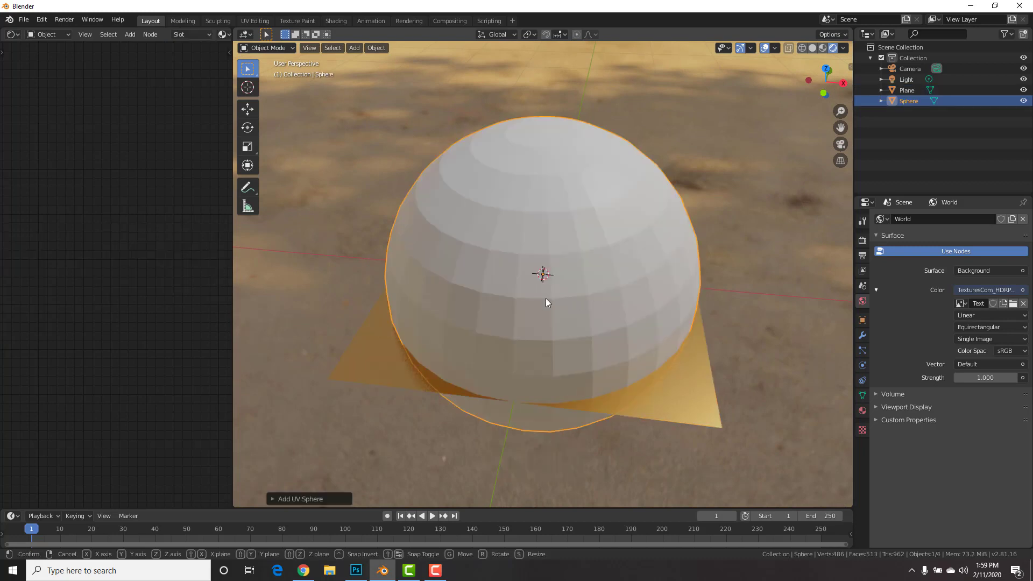
{"action": "key", "text": "g"}
{"action": "key", "text": "x"}
{"action": "left_click", "coordinate": [813, 320]}
{"action": "middle_click_drag", "start_coordinate": [800, 311], "coordinate": [654, 263], "text": "shift"}
{"action": "right_click", "coordinate": [683, 248]}
{"action": "left_click", "coordinate": [684, 249]}
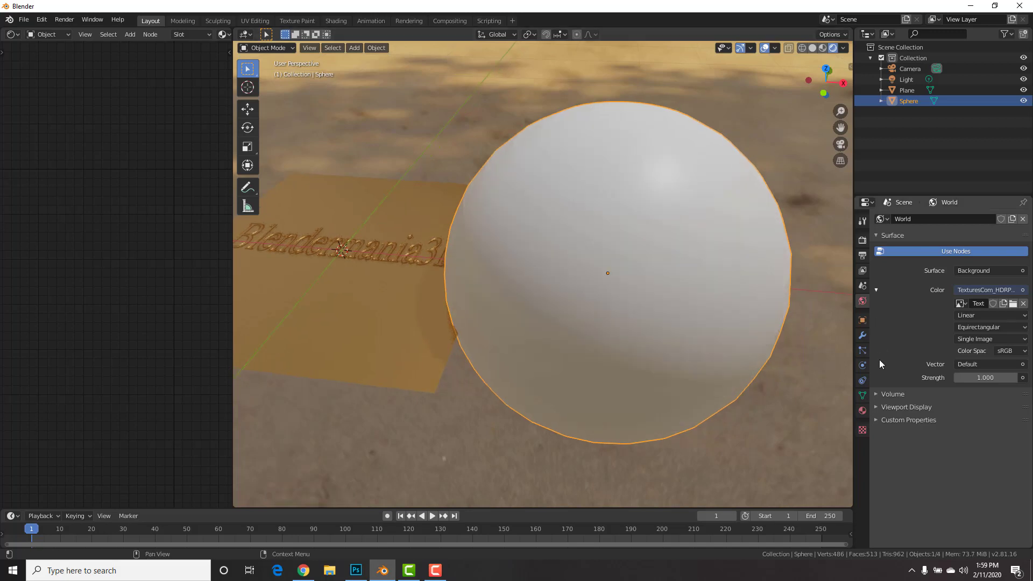
Step: Assign the existing gold Material.001 to the sphere
{"action": "left_click", "coordinate": [862, 411]}
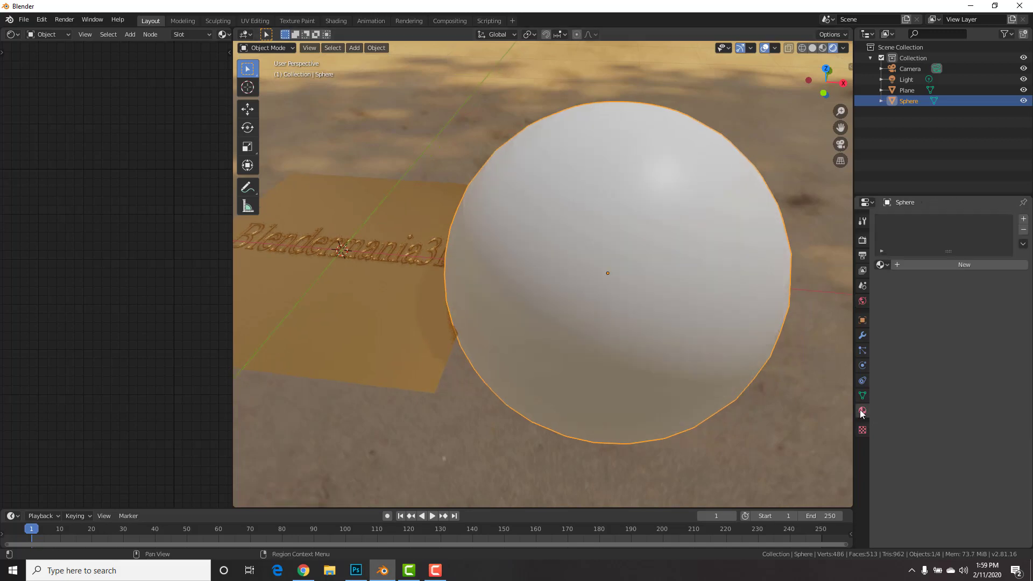
{"action": "left_click", "coordinate": [883, 265]}
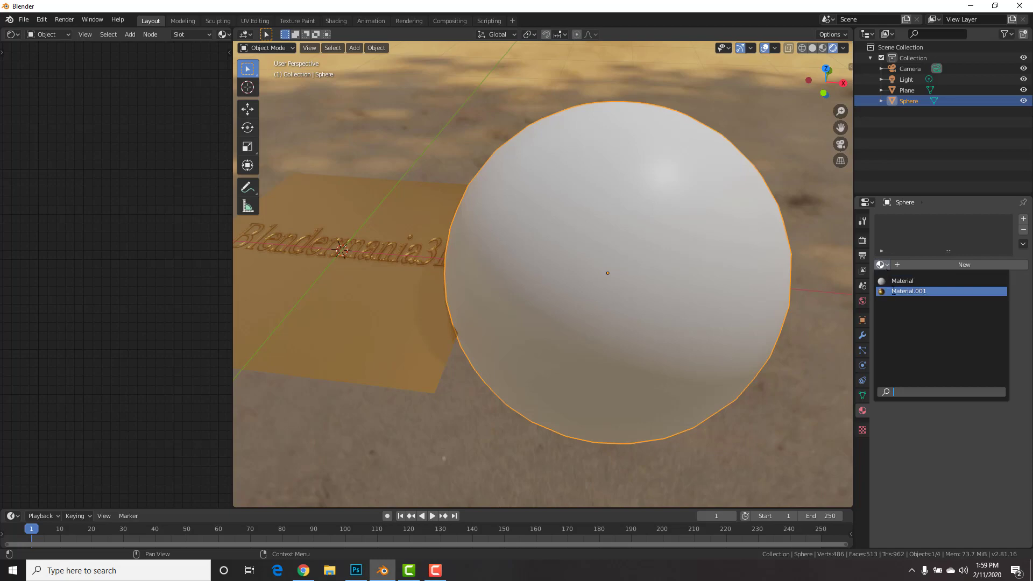
{"action": "left_click", "coordinate": [894, 291]}
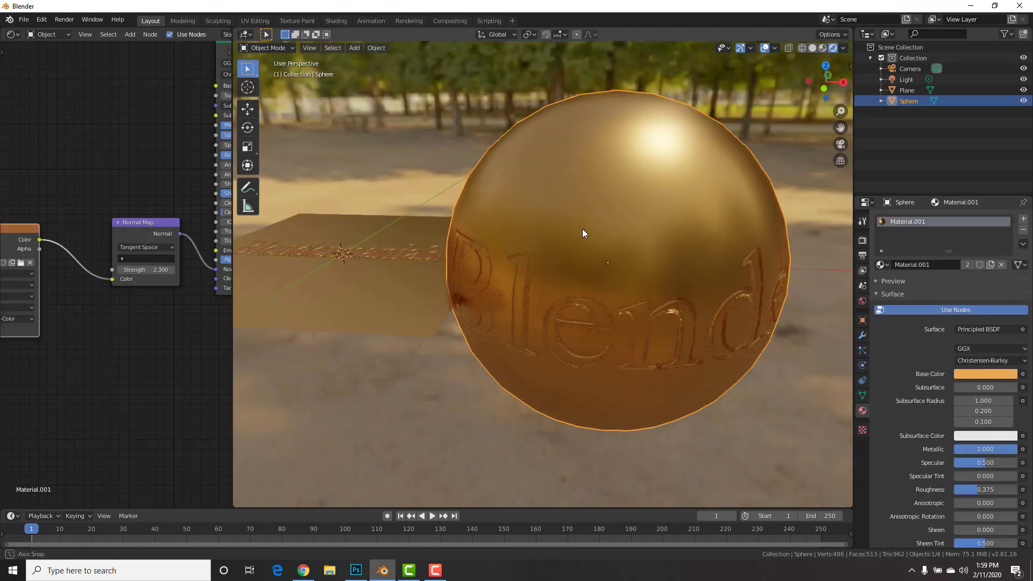
{"action": "middle_click_drag", "start_coordinate": [582, 228], "coordinate": [508, 257]}
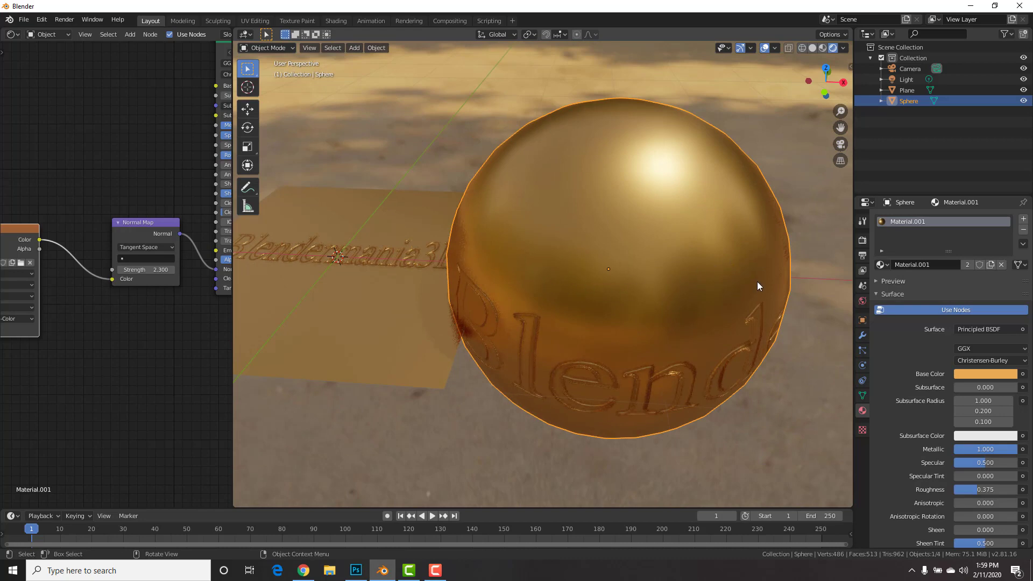
Step: Unwrap the sphere in Edit Mode and turn the left node area into a UV Editor
{"action": "key", "text": "Tab"}
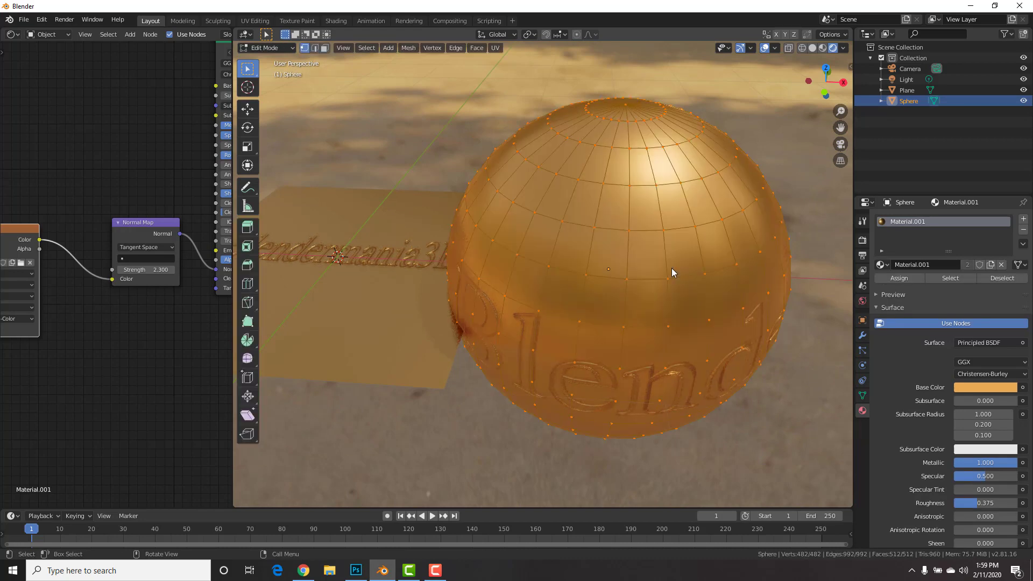
{"action": "key", "text": "u"}
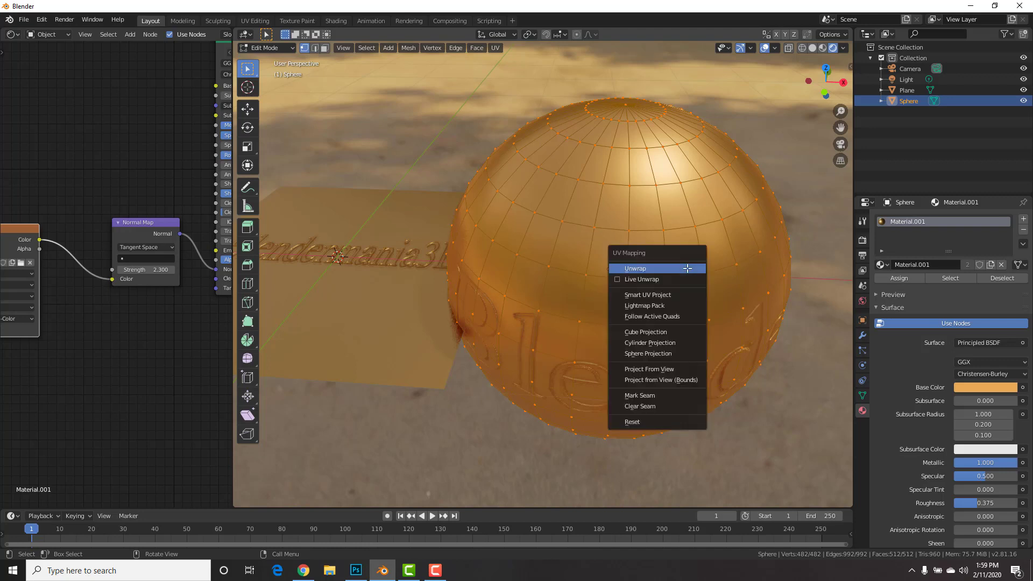
{"action": "left_click", "coordinate": [688, 268]}
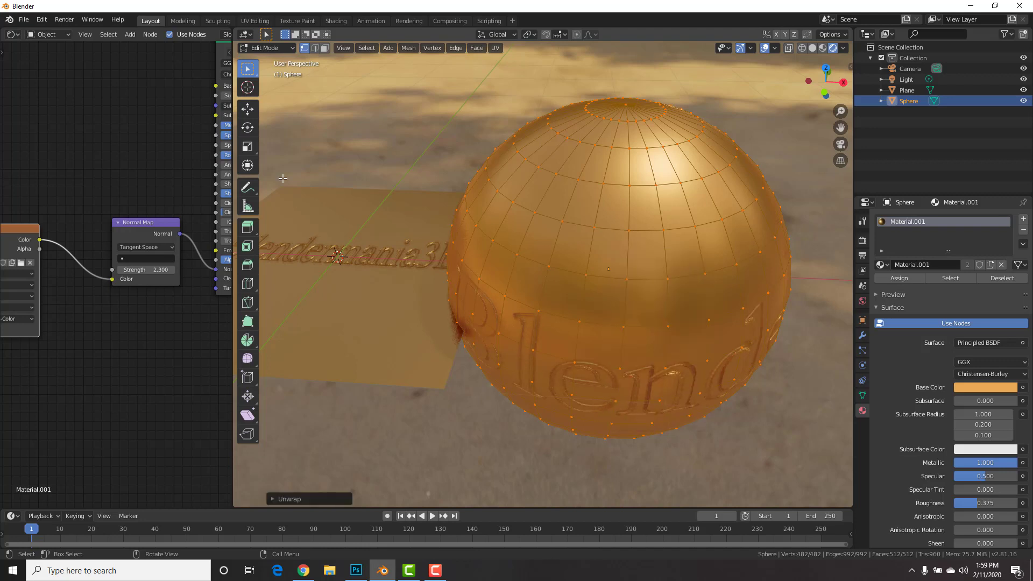
{"action": "left_click", "coordinate": [12, 34]}
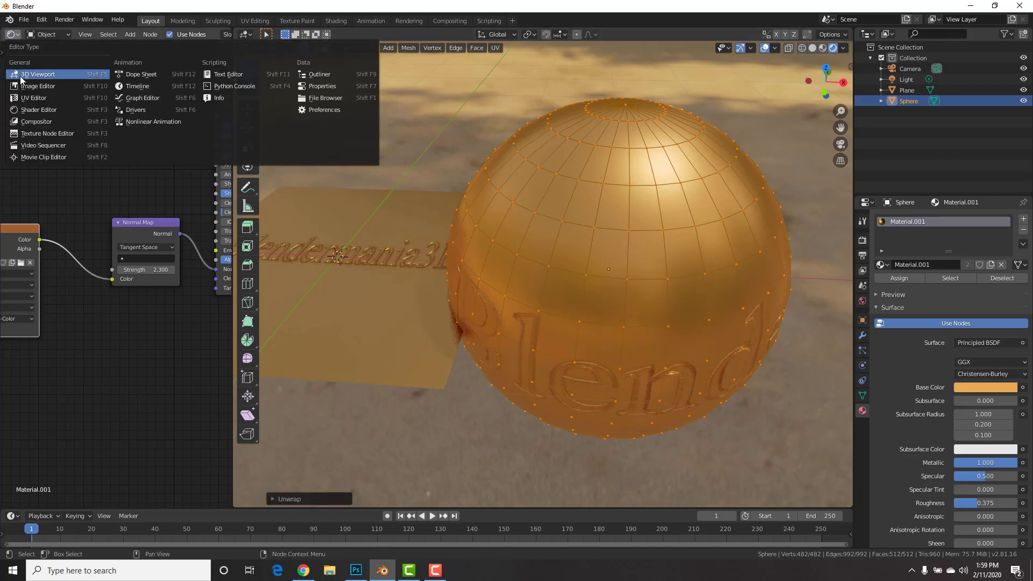
{"action": "left_click", "coordinate": [26, 99]}
{"action": "scroll", "coordinate": [104, 253], "scroll_direction": "down", "scroll_amount": 5}
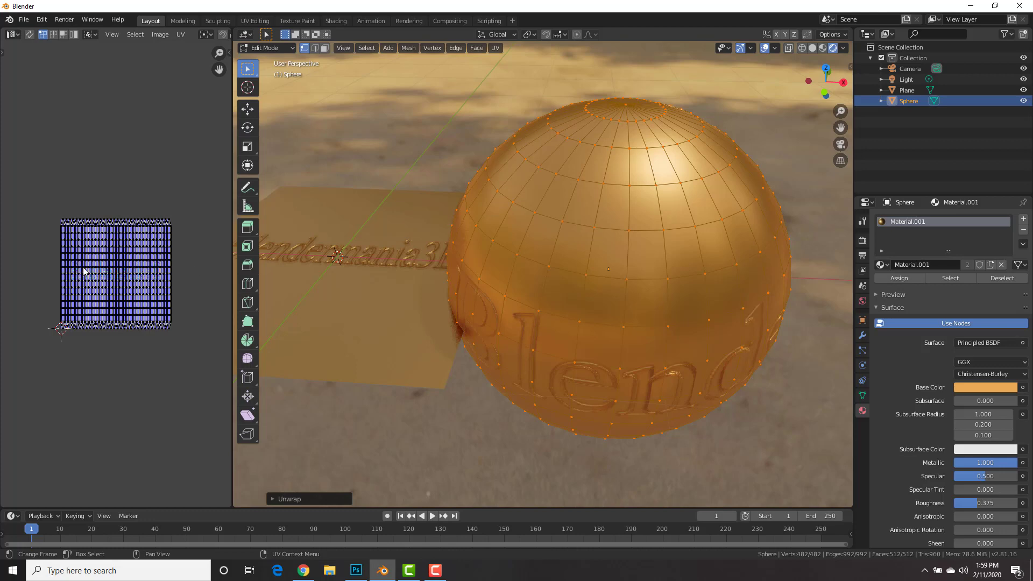
Step: Scale all the sphere's UVs down and move them to the top, clear of the text
{"action": "key", "text": "a"}
{"action": "scroll", "coordinate": [151, 284], "scroll_direction": "up", "scroll_amount": 2}
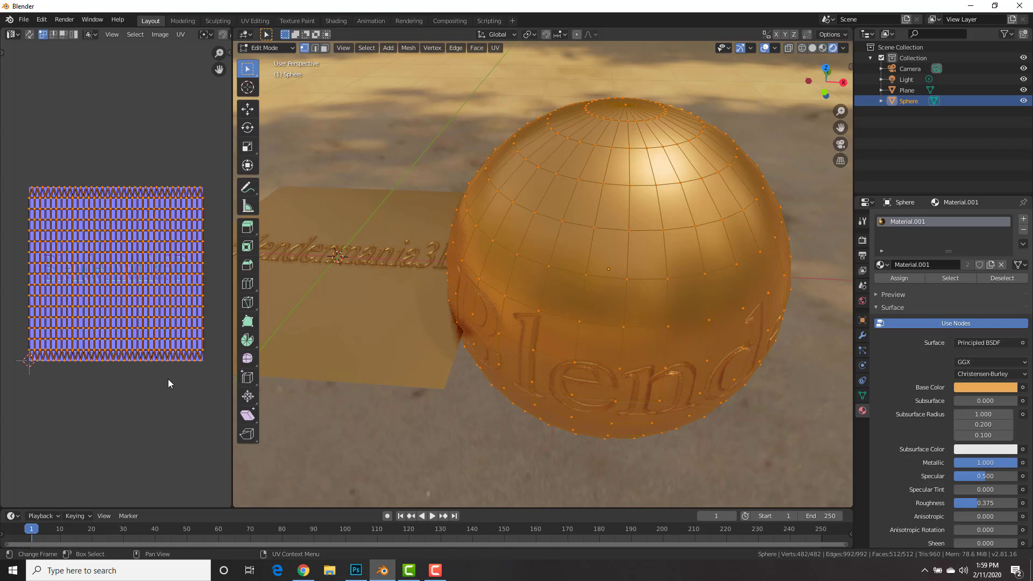
{"action": "key", "text": "s"}
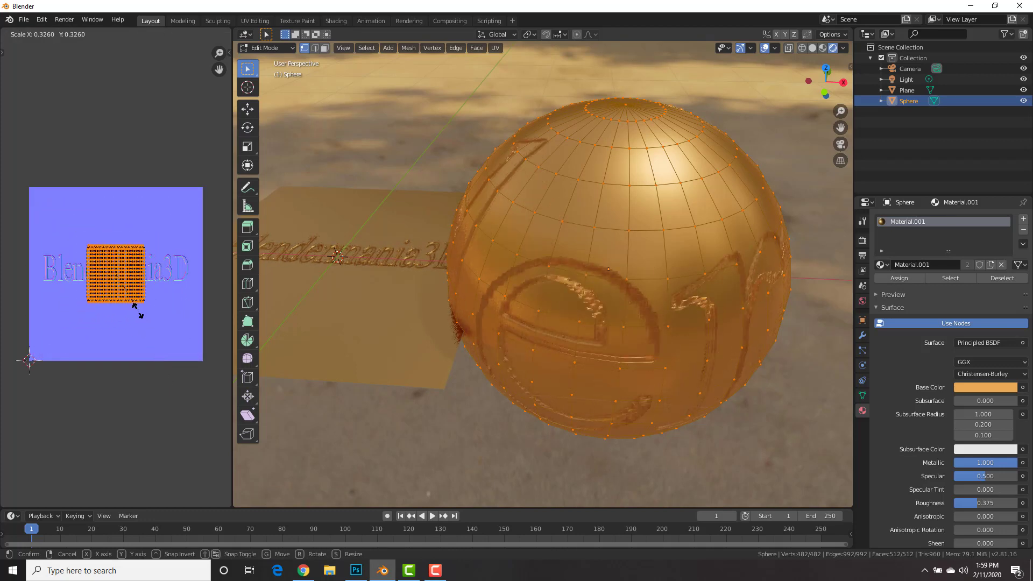
{"action": "left_click", "coordinate": [134, 283]}
{"action": "key", "text": "g"}
{"action": "left_click", "coordinate": [137, 254]}
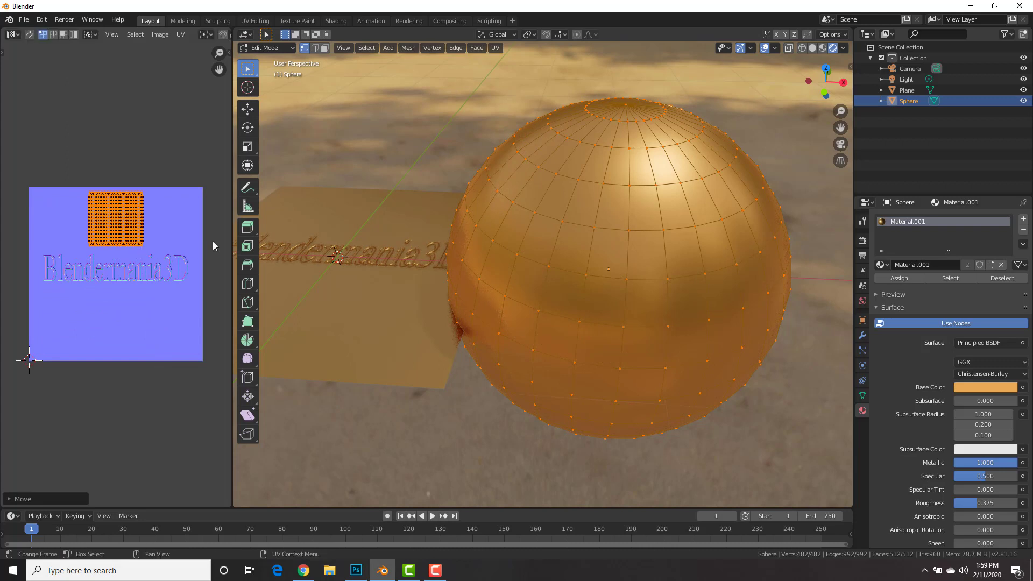
Step: Select a band of faces across the sphere's front in face select mode
{"action": "key", "text": "3"}
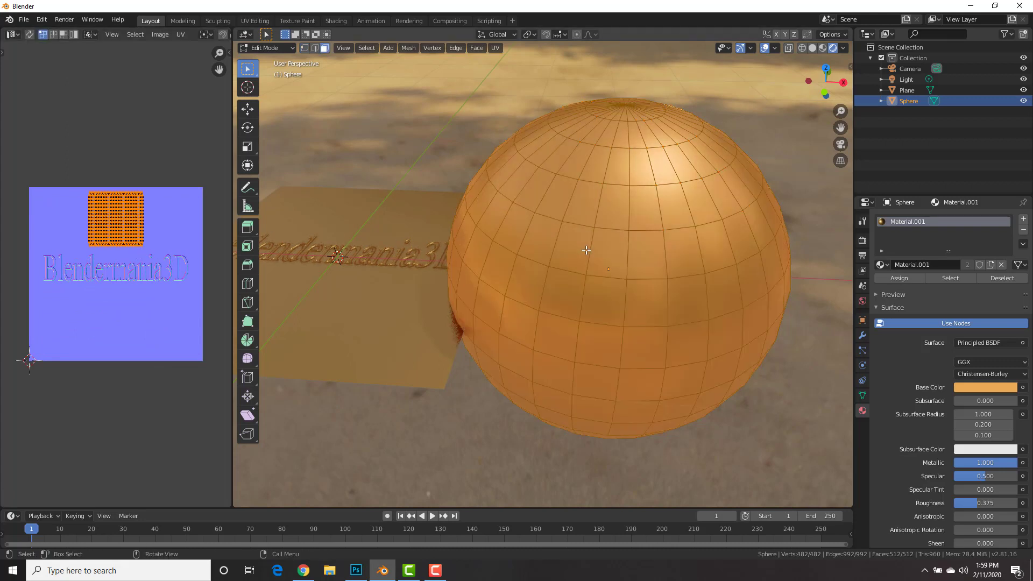
{"action": "left_click", "coordinate": [575, 251]}
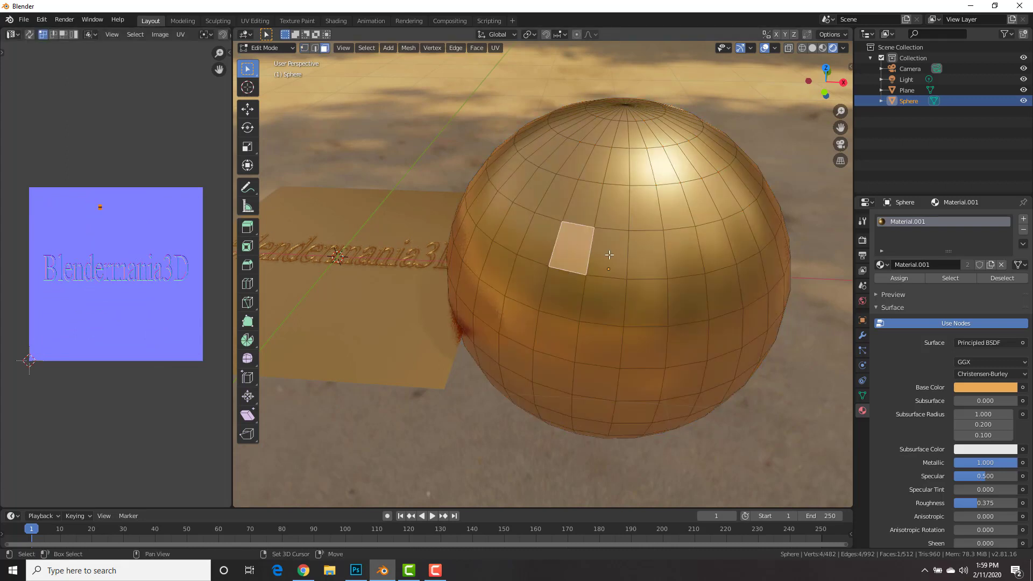
{"action": "left_click", "coordinate": [608, 255], "text": "shift"}
{"action": "left_click", "coordinate": [652, 264], "text": "shift"}
{"action": "left_click", "coordinate": [679, 255], "text": "shift"}
{"action": "left_click", "coordinate": [713, 249], "text": "shift"}
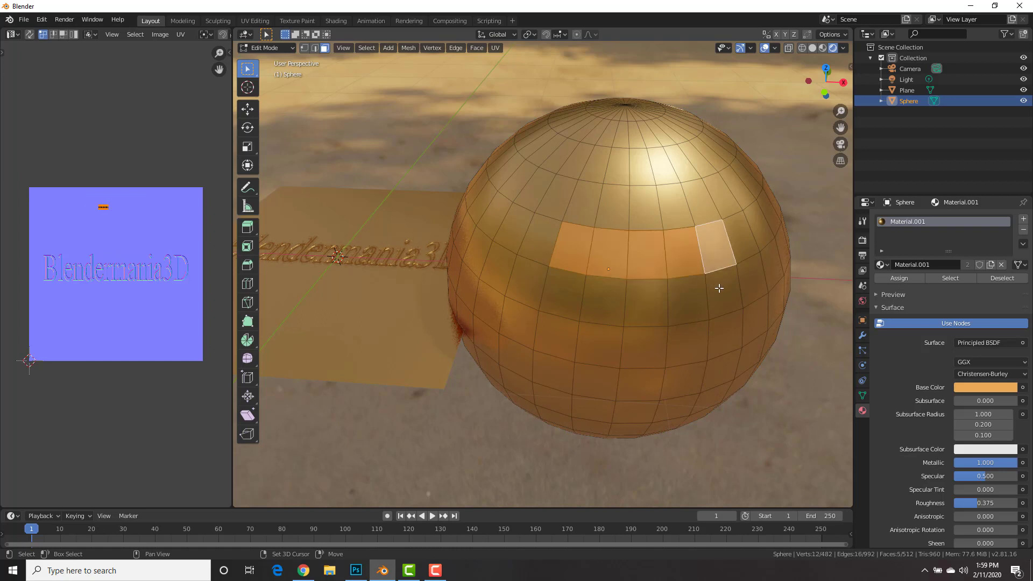
{"action": "left_click", "coordinate": [741, 240], "text": "shift"}
{"action": "key", "text": "c"}
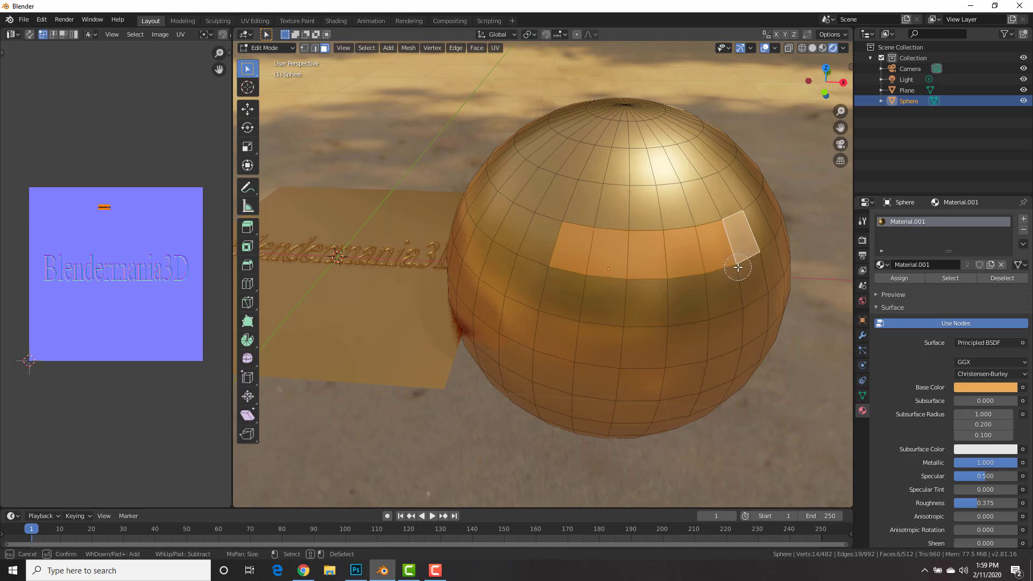
{"action": "mouse_move", "coordinate": [738, 267]}
{"action": "left_mouse_down"}
{"action": "mouse_move", "coordinate": [718, 283]}
{"action": "mouse_move", "coordinate": [561, 284]}
{"action": "mouse_move", "coordinate": [511, 250]}
{"action": "left_mouse_up"}
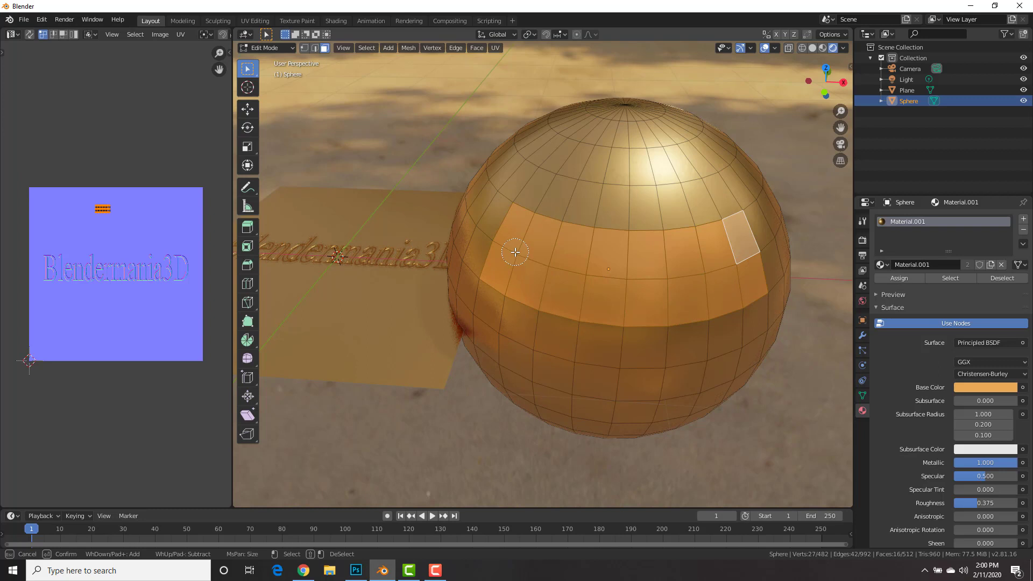
{"action": "right_click", "coordinate": [629, 286]}
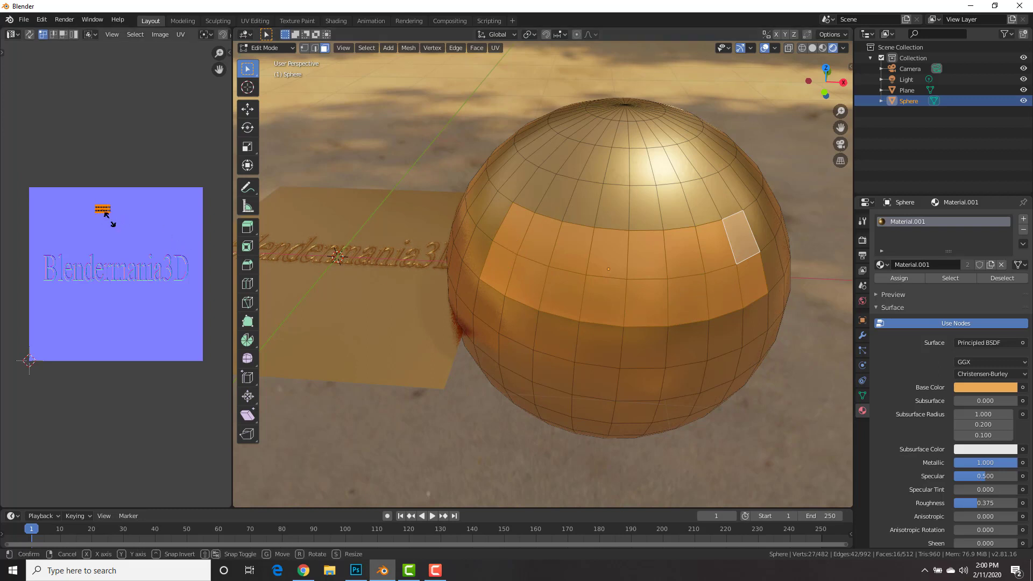
Step: Scale and move the band's UVs to fit over the Blendermania3D lettering
{"action": "key", "text": "s"}
{"action": "left_click", "coordinate": [200, 263]}
{"action": "key", "text": "g"}
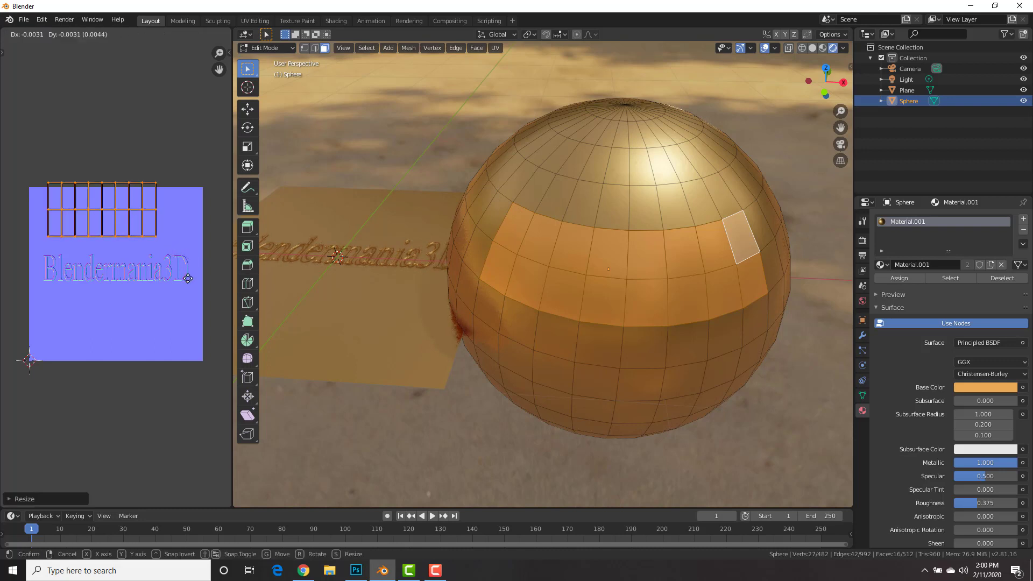
{"action": "left_click", "coordinate": [165, 308]}
{"action": "key", "text": "s"}
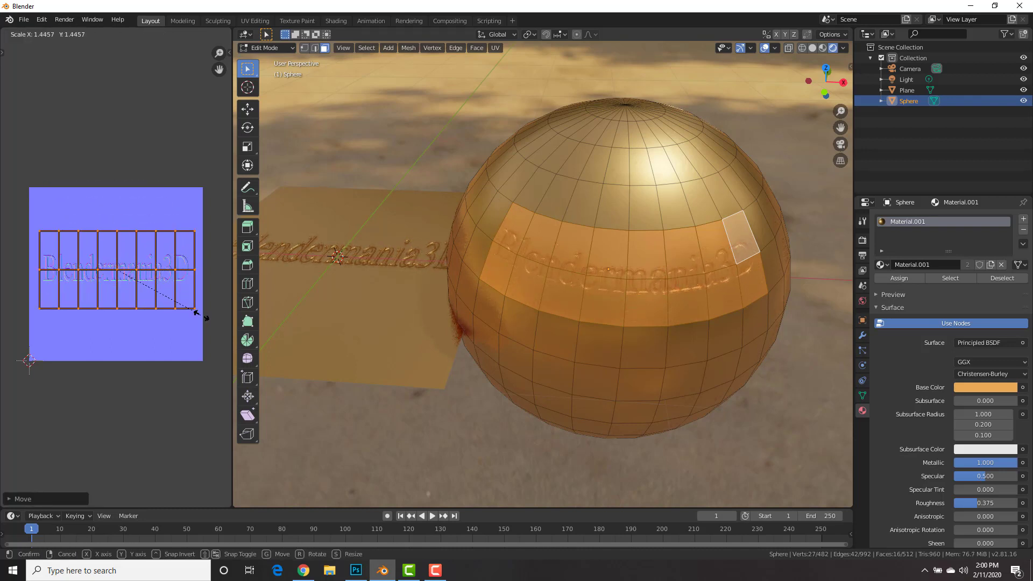
{"action": "left_click", "coordinate": [201, 315]}
{"action": "key", "text": "Tab"}
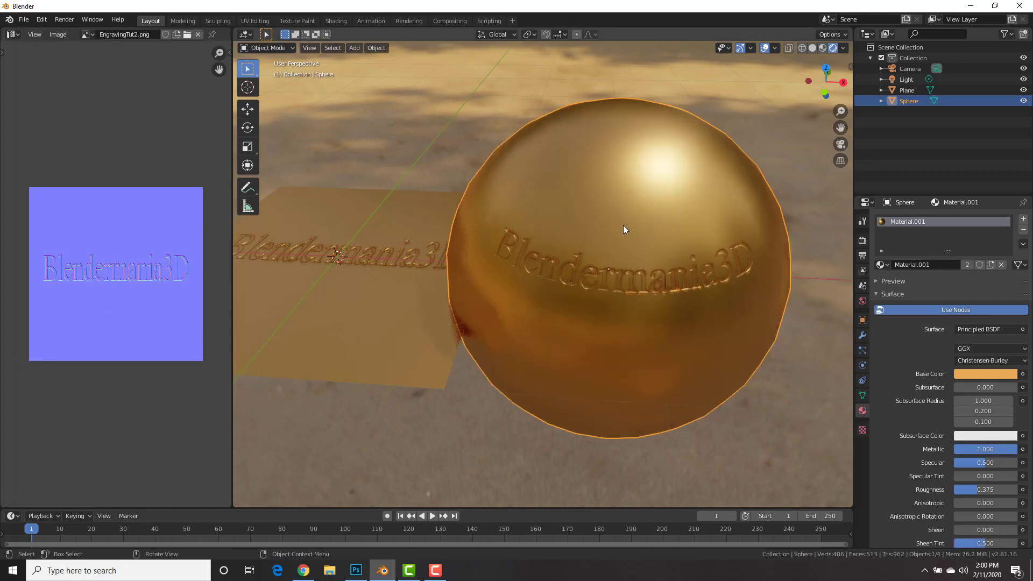
{"action": "middle_click_drag", "start_coordinate": [623, 225], "coordinate": [655, 220]}
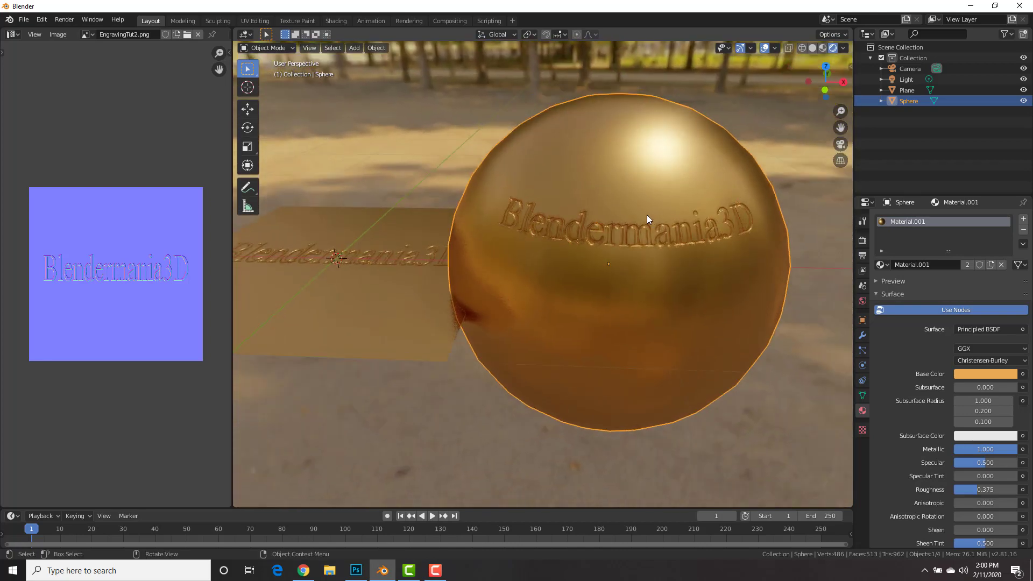
{"action": "scroll", "coordinate": [647, 215], "scroll_direction": "down", "scroll_amount": 3}
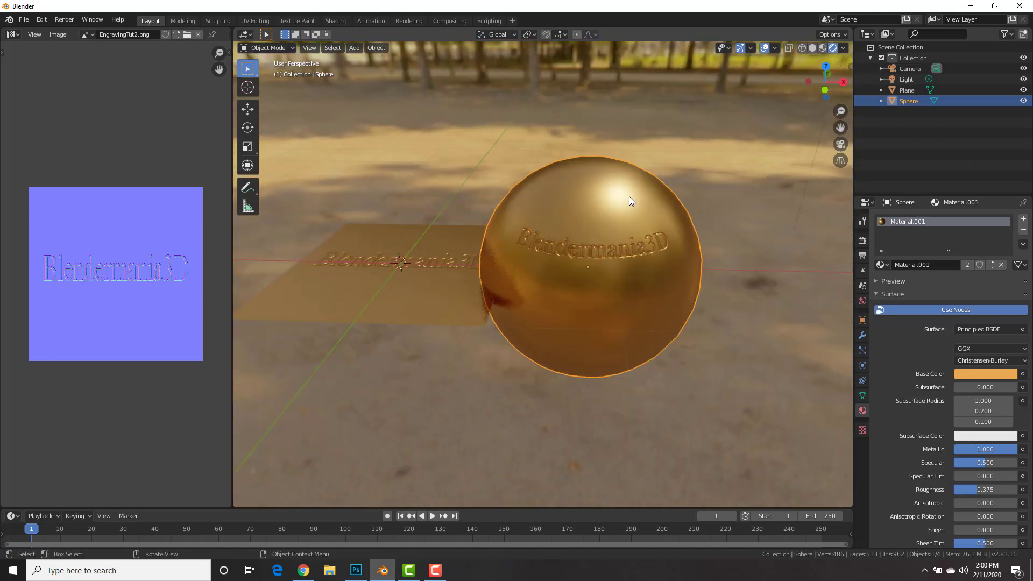